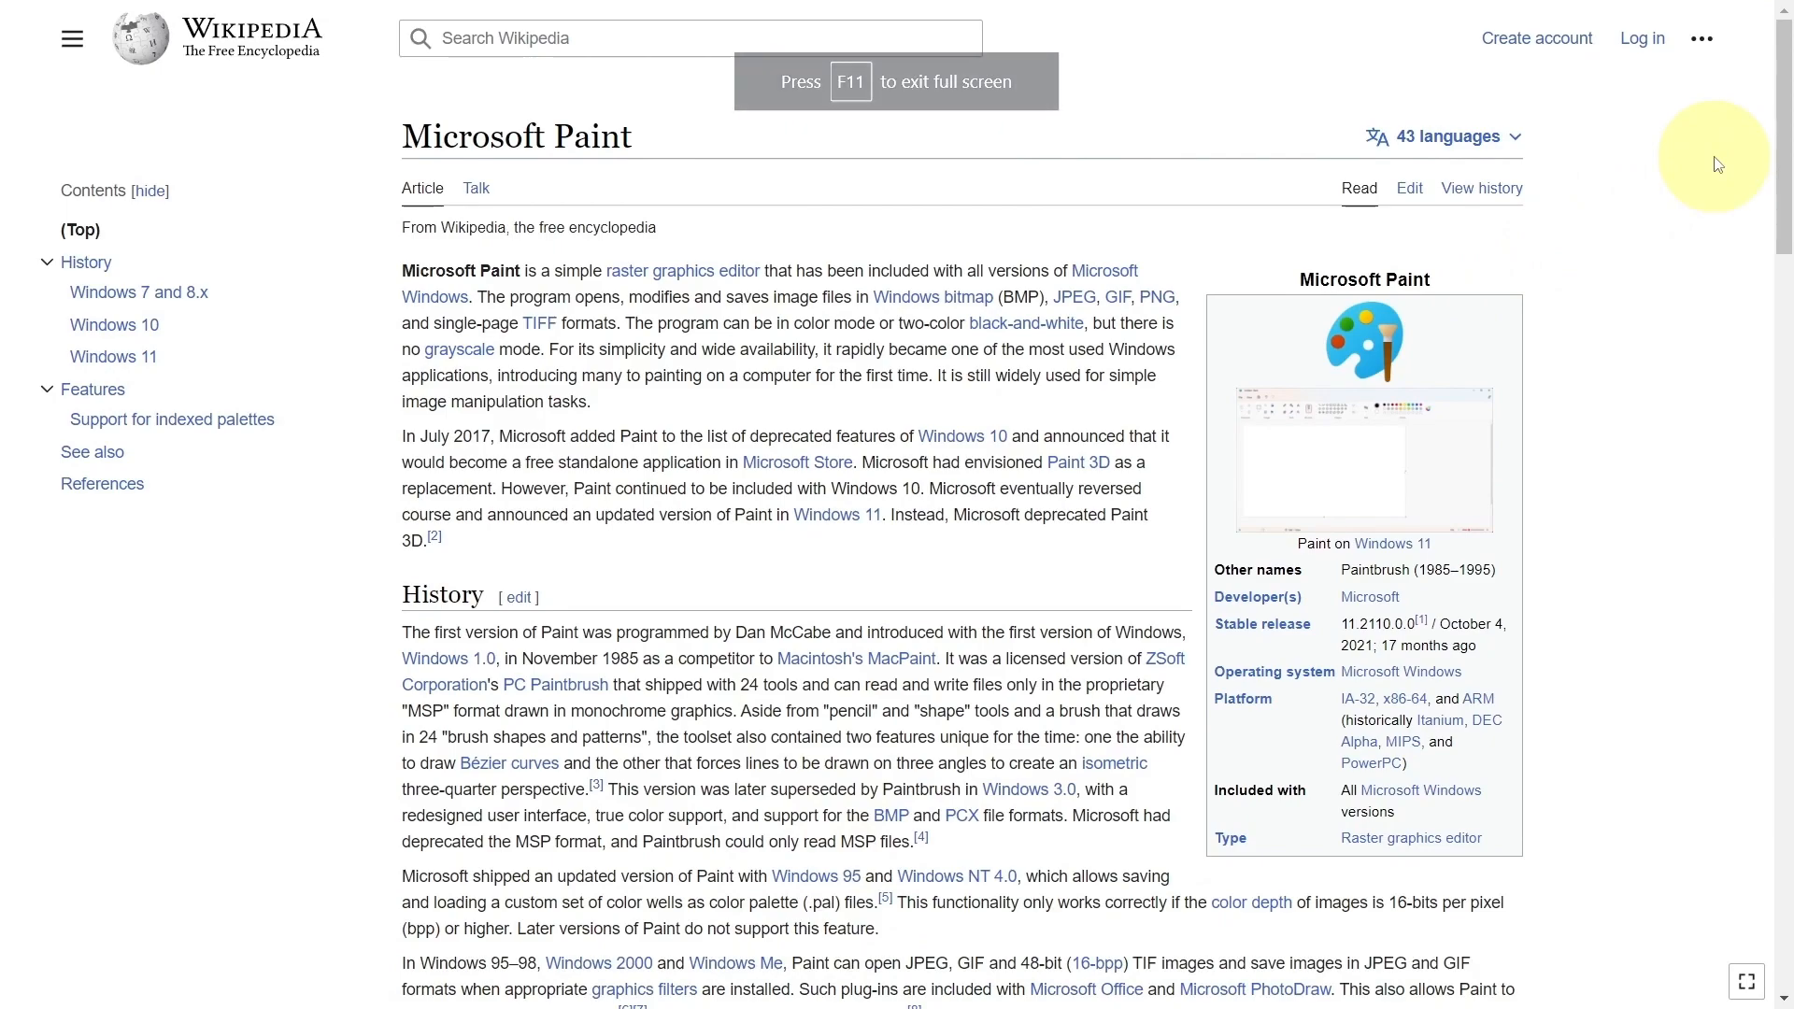
Step: Read through the Microsoft Paint article on Wikipedia down to its references, and close the browser
{"action": "scroll", "coordinate": [1717, 164], "scroll_direction": "down", "scroll_amount": 2}
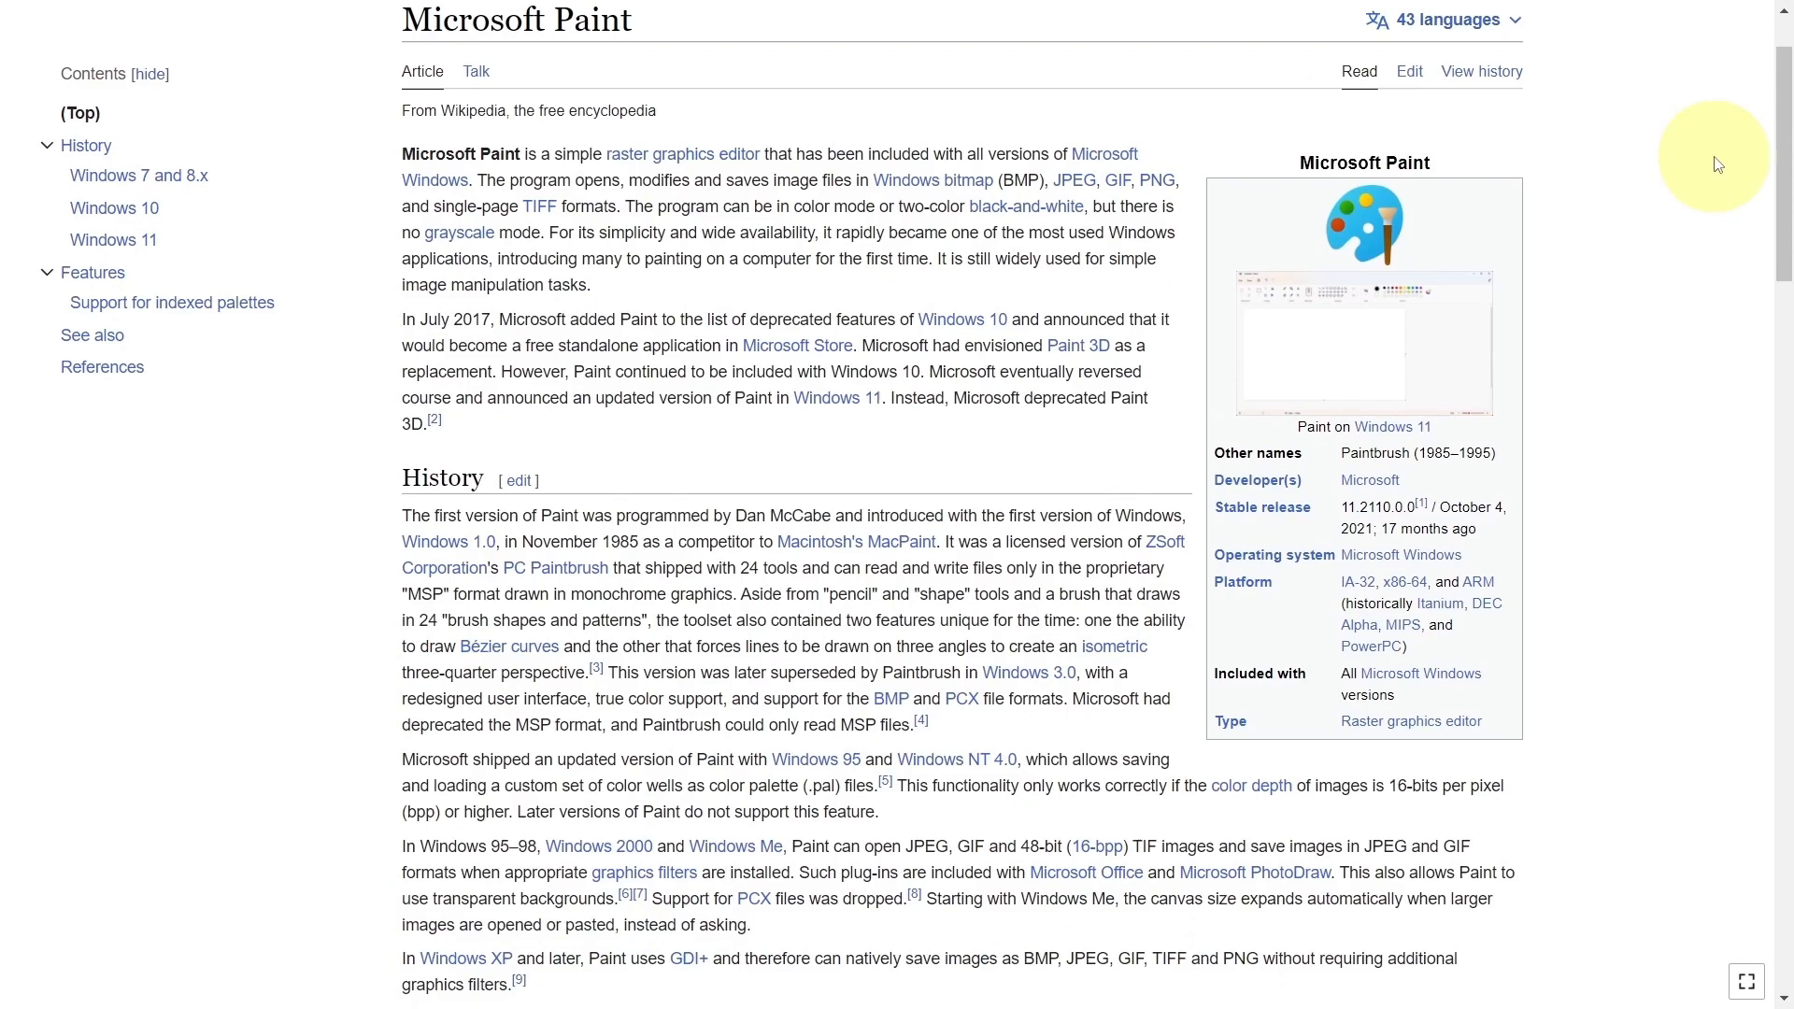
{"action": "scroll", "coordinate": [1717, 164], "scroll_direction": "down", "scroll_amount": 5}
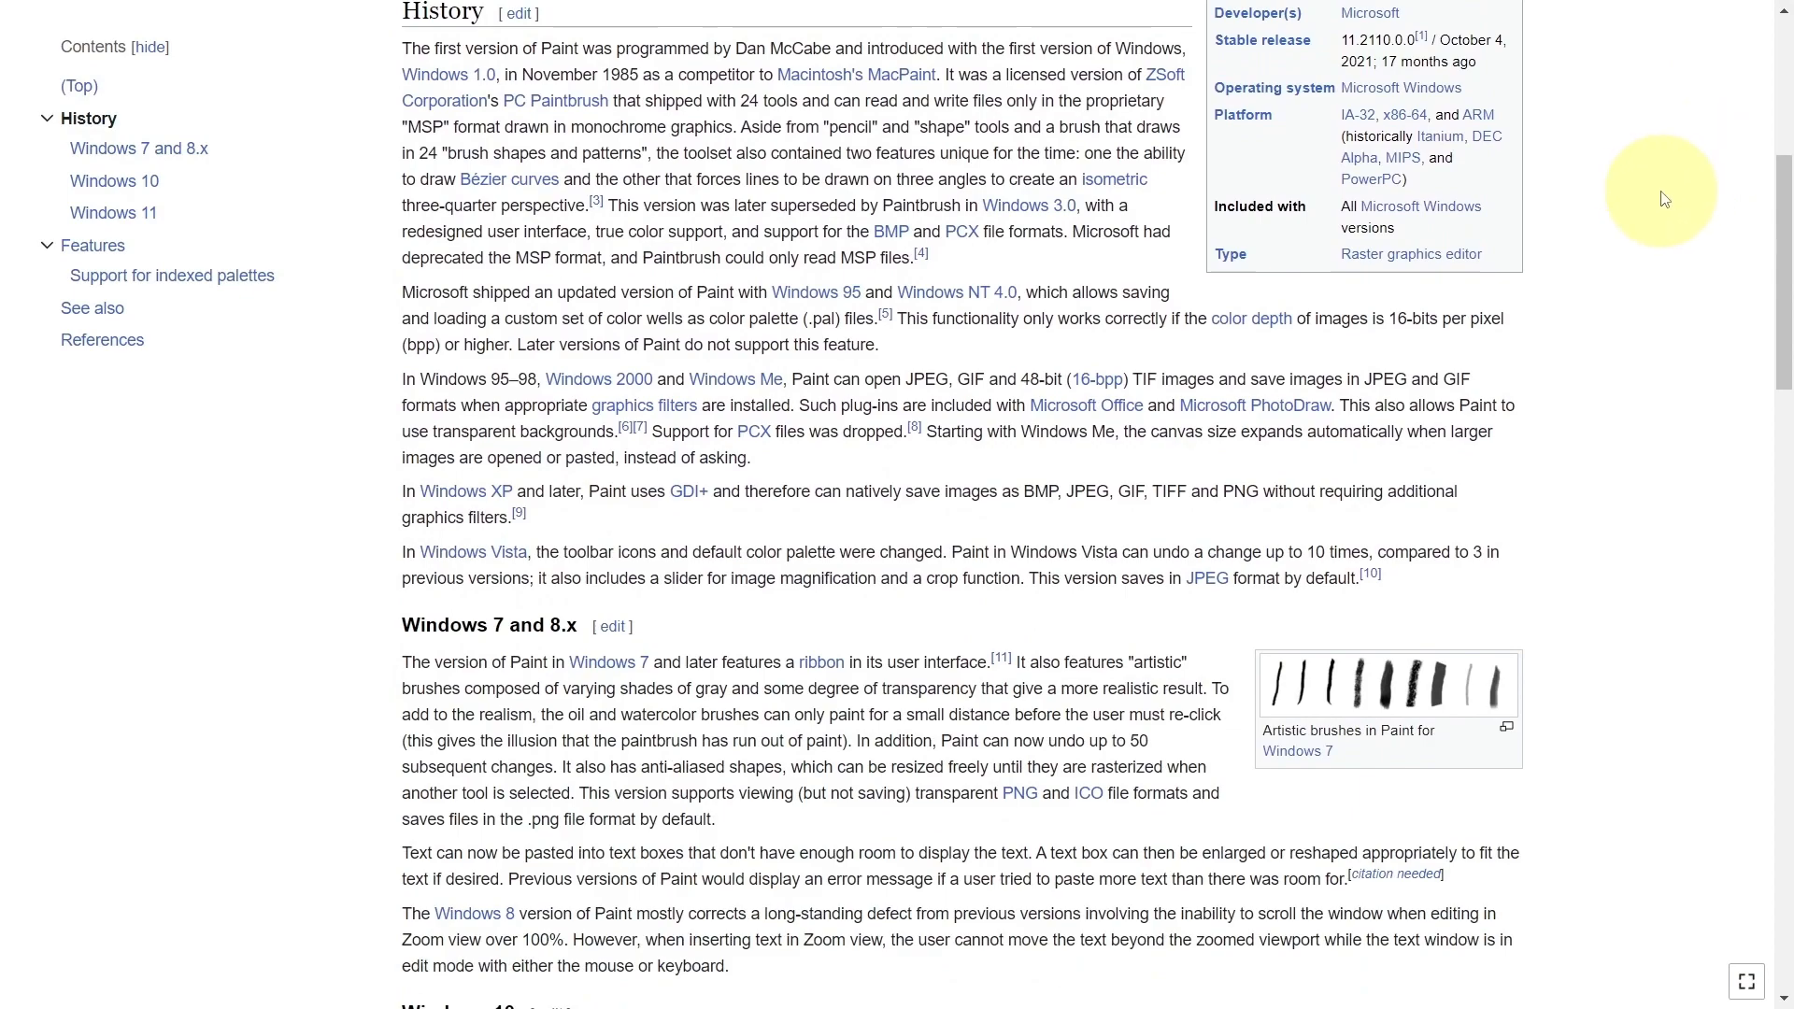
{"action": "scroll", "coordinate": [1684, 193], "scroll_direction": "down", "scroll_amount": 6}
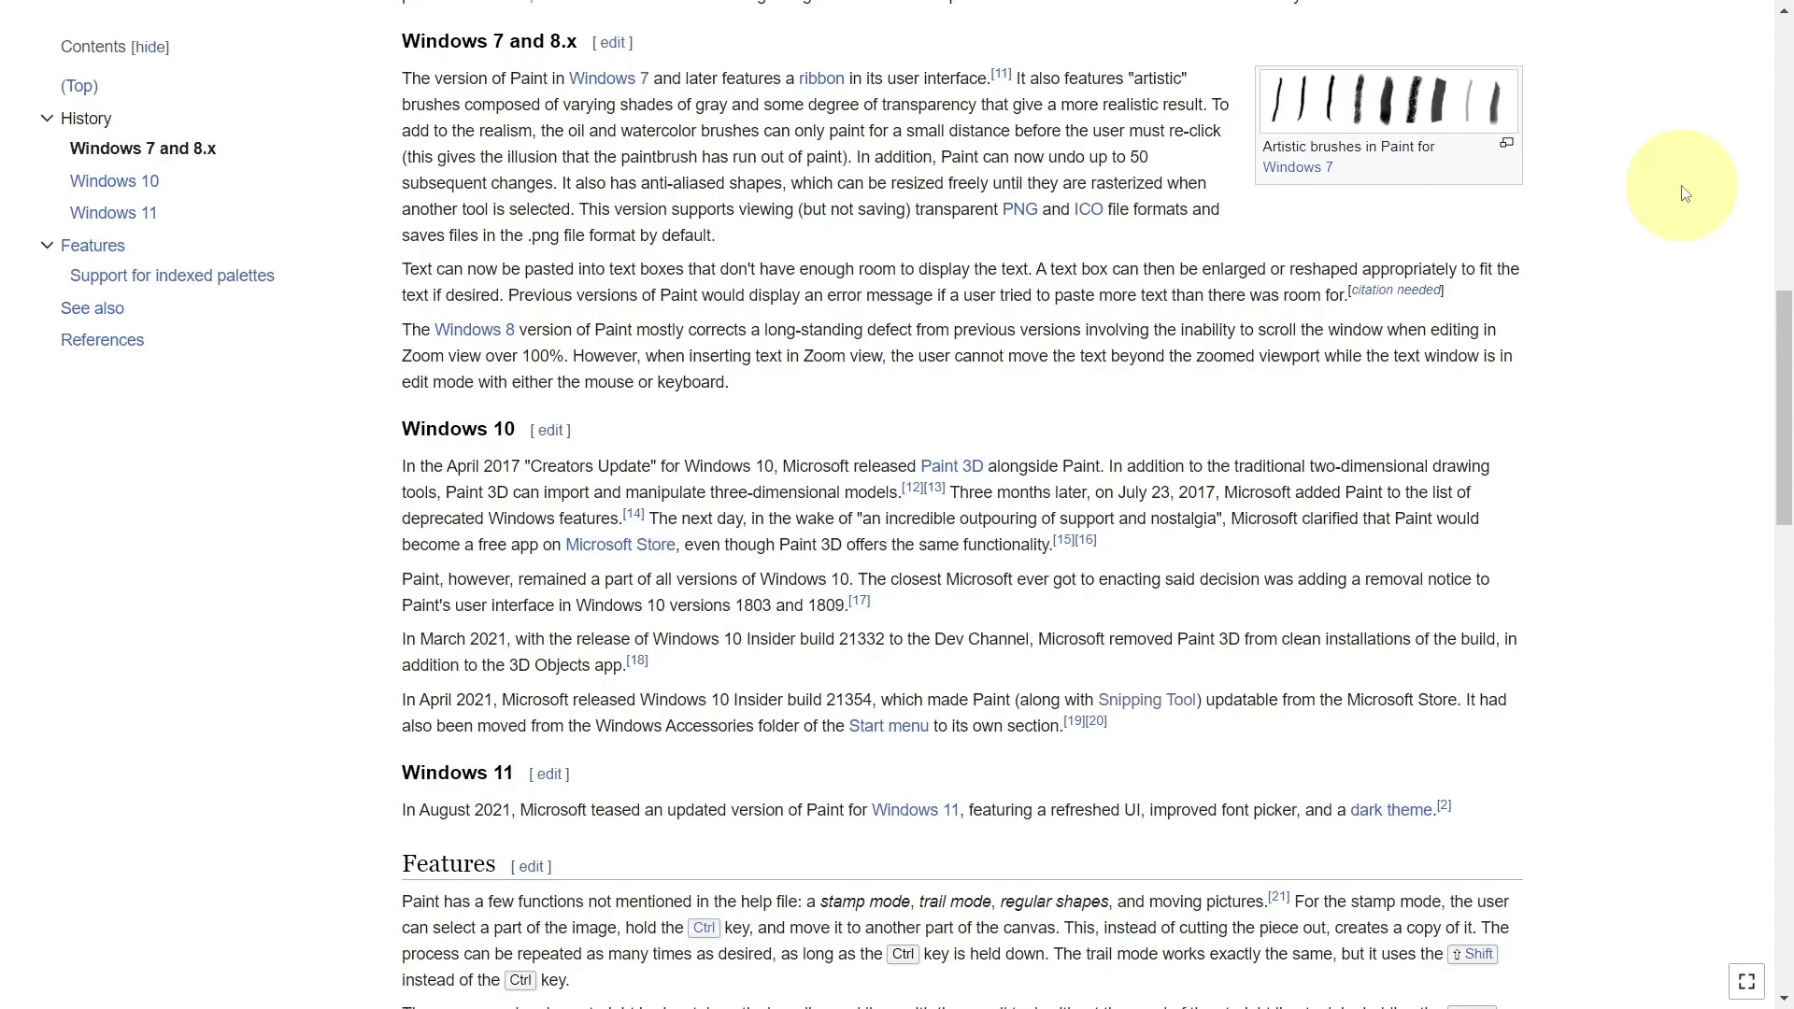
{"action": "scroll", "coordinate": [1684, 193], "scroll_direction": "down", "scroll_amount": 7}
{"action": "scroll", "coordinate": [1684, 193], "scroll_direction": "down", "scroll_amount": 2}
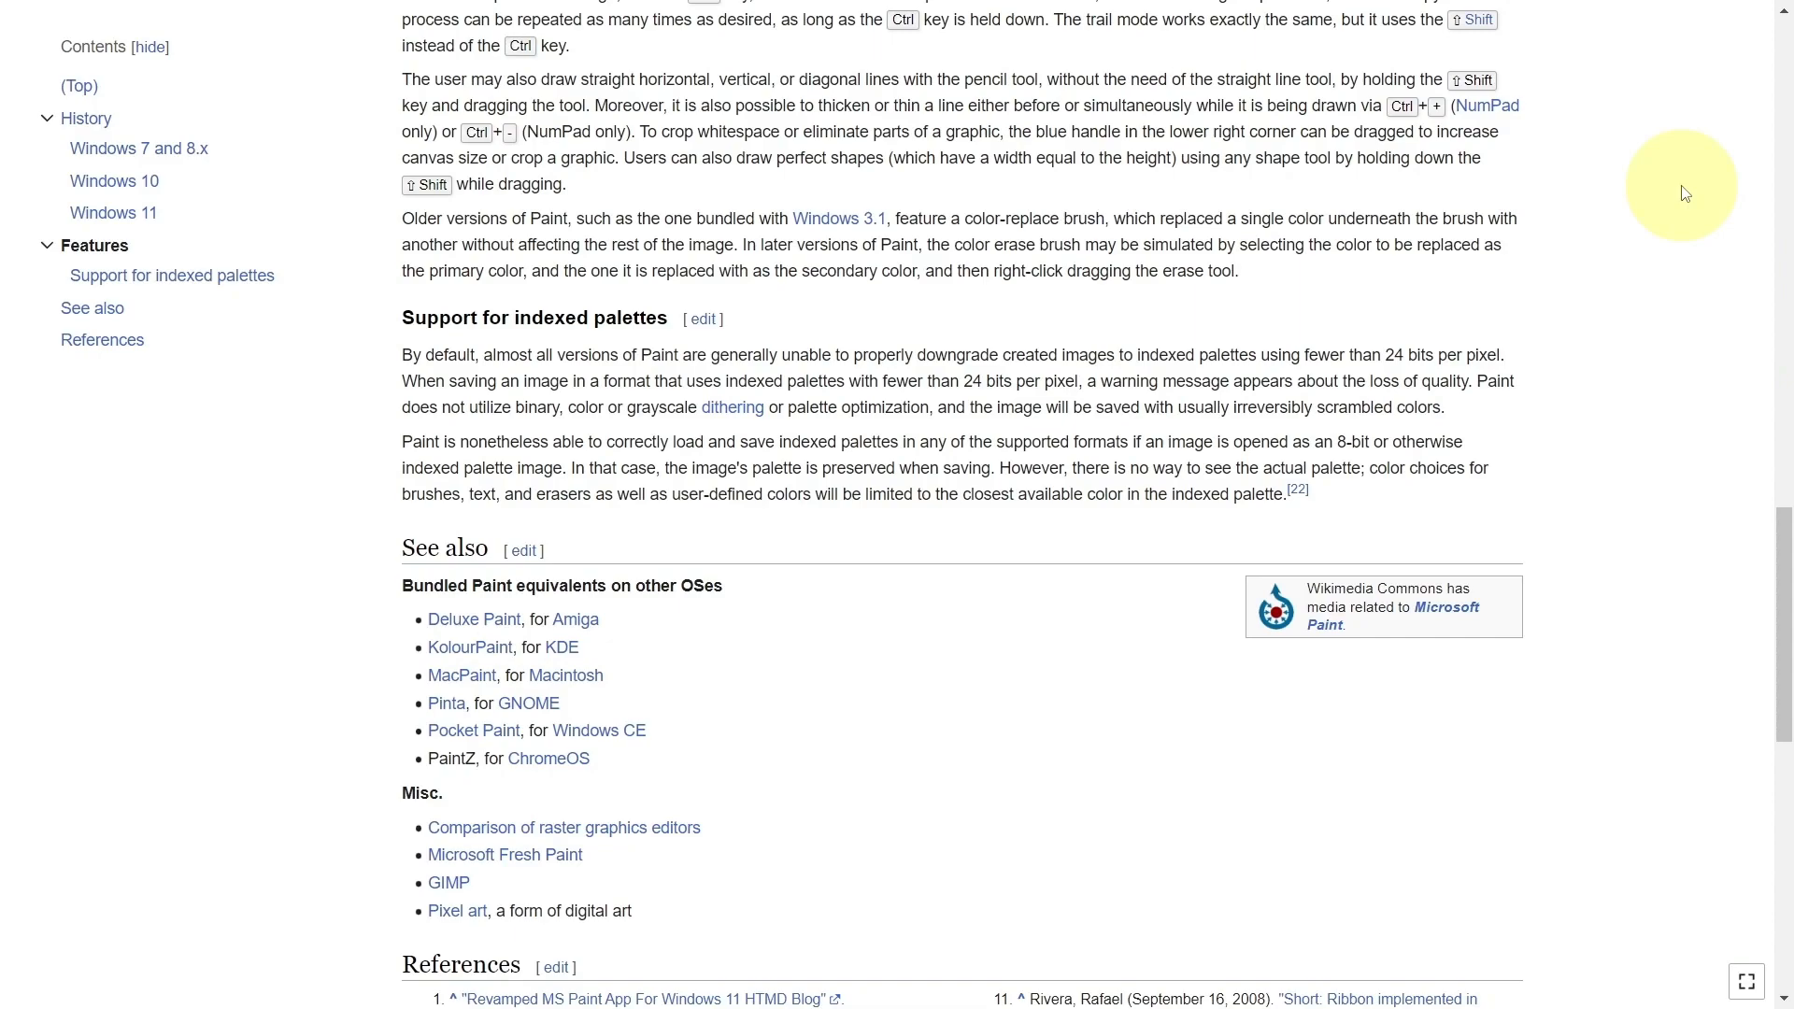
{"action": "scroll", "coordinate": [1685, 194], "scroll_direction": "down", "scroll_amount": 5}
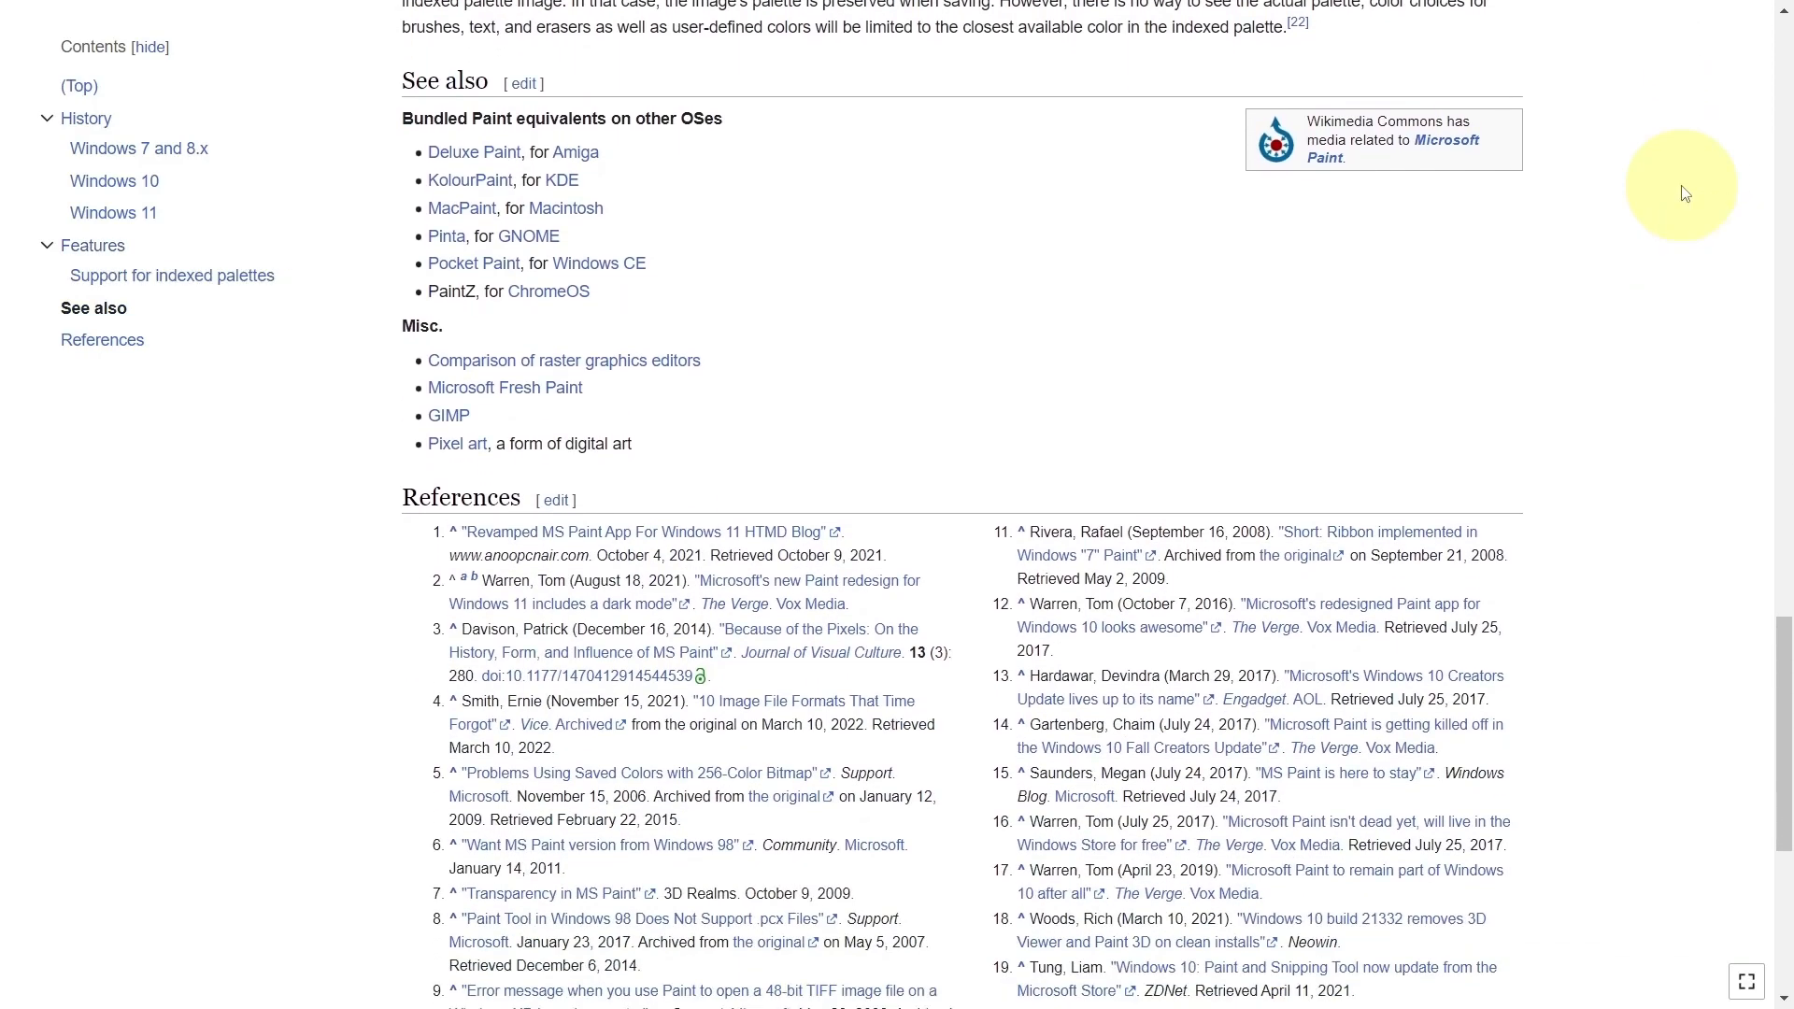
{"action": "scroll", "coordinate": [1685, 194], "scroll_direction": "down", "scroll_amount": 6}
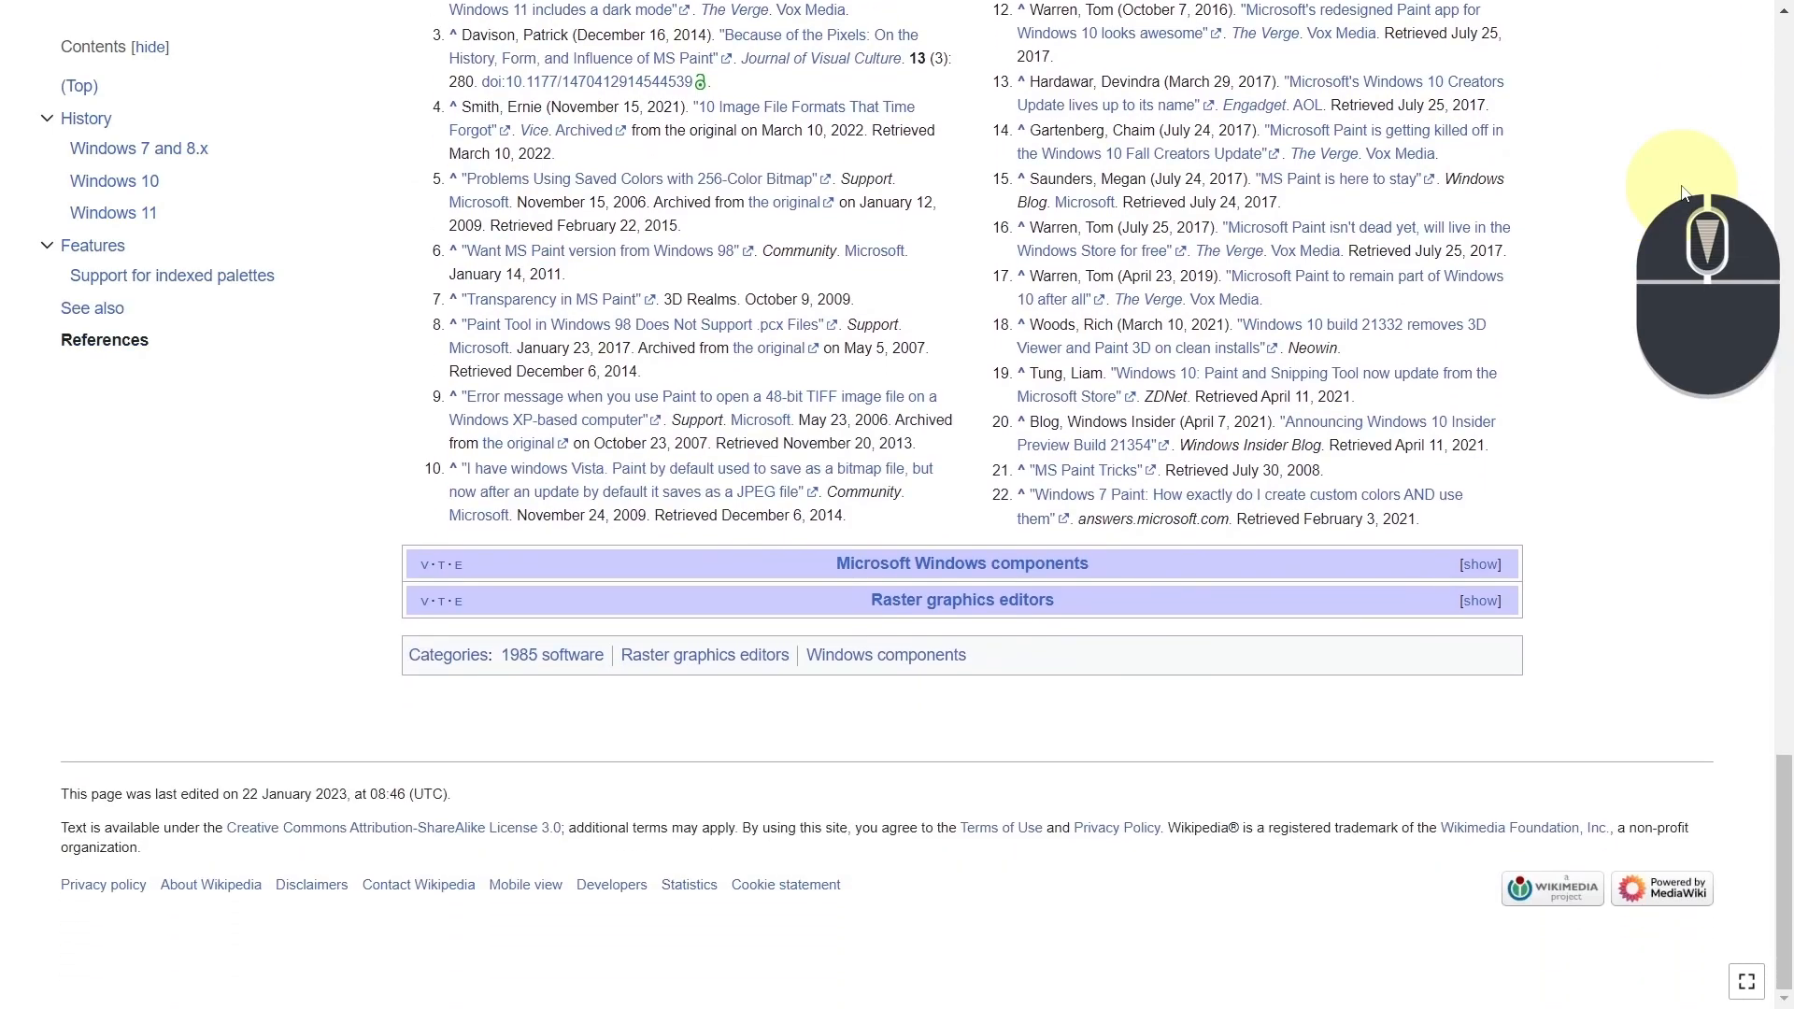
{"action": "scroll", "coordinate": [1684, 193], "scroll_direction": "up", "scroll_amount": 7}
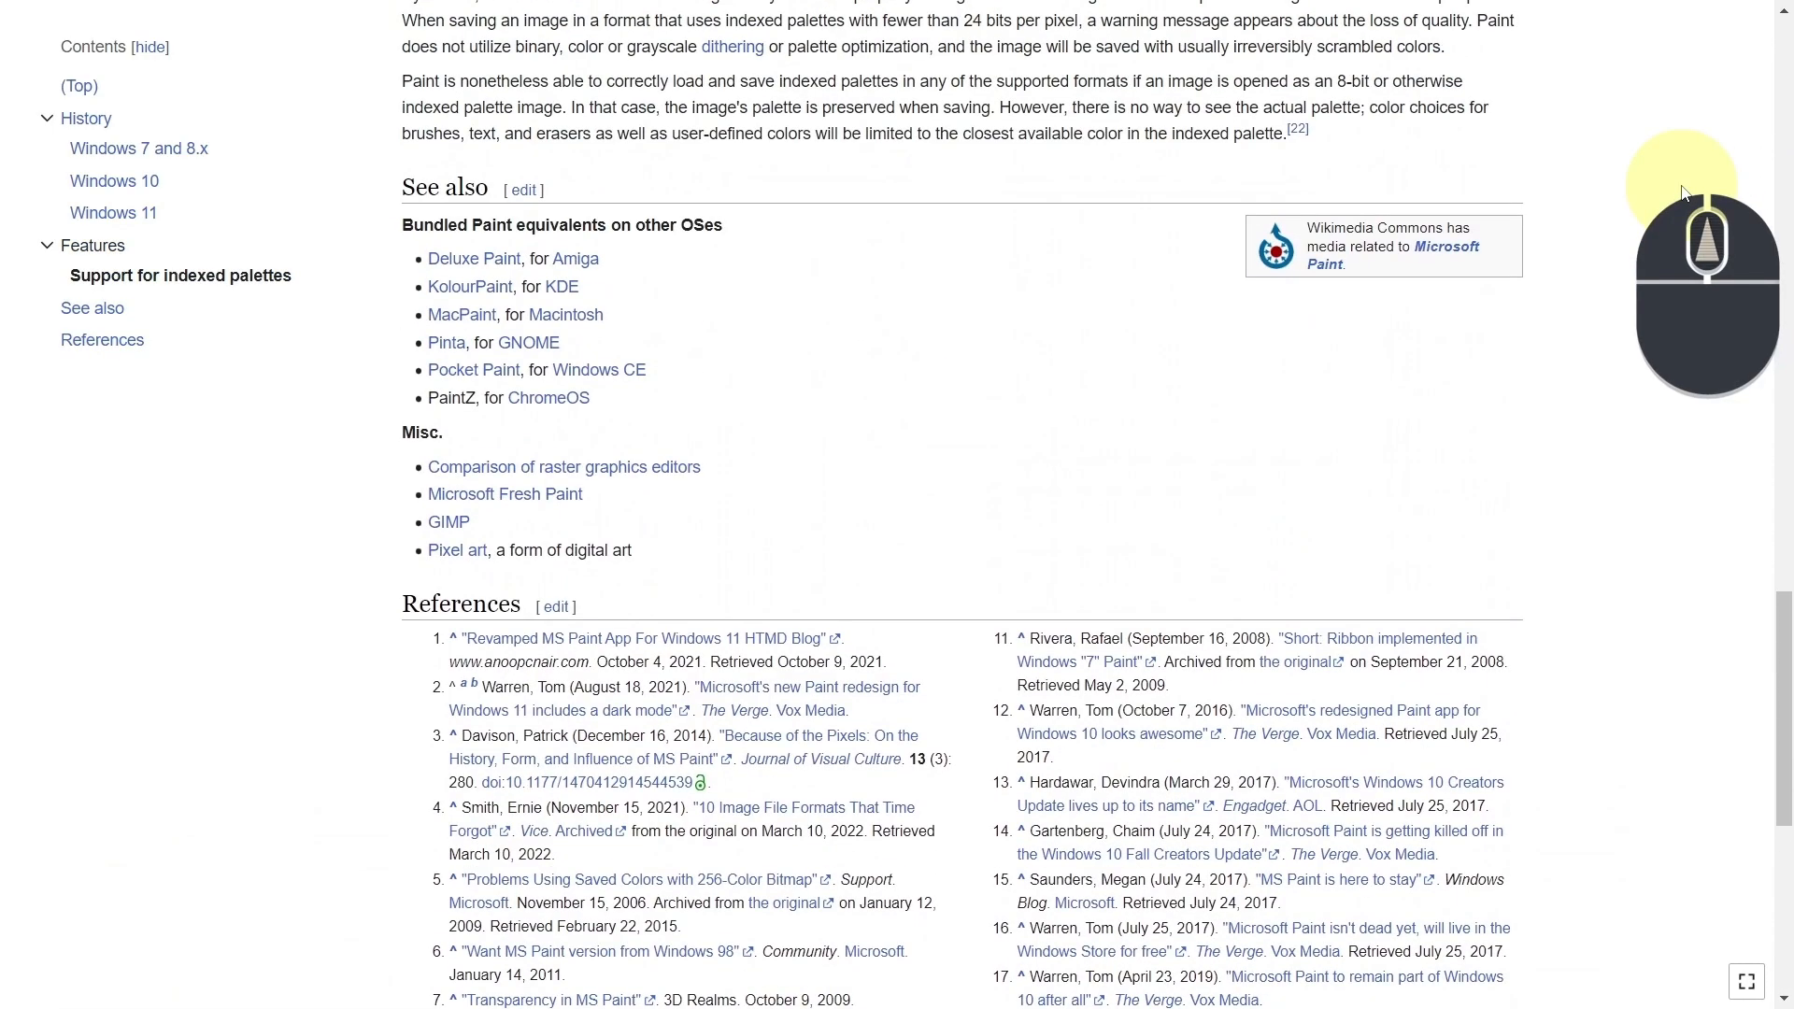
{"action": "key", "text": "F11"}
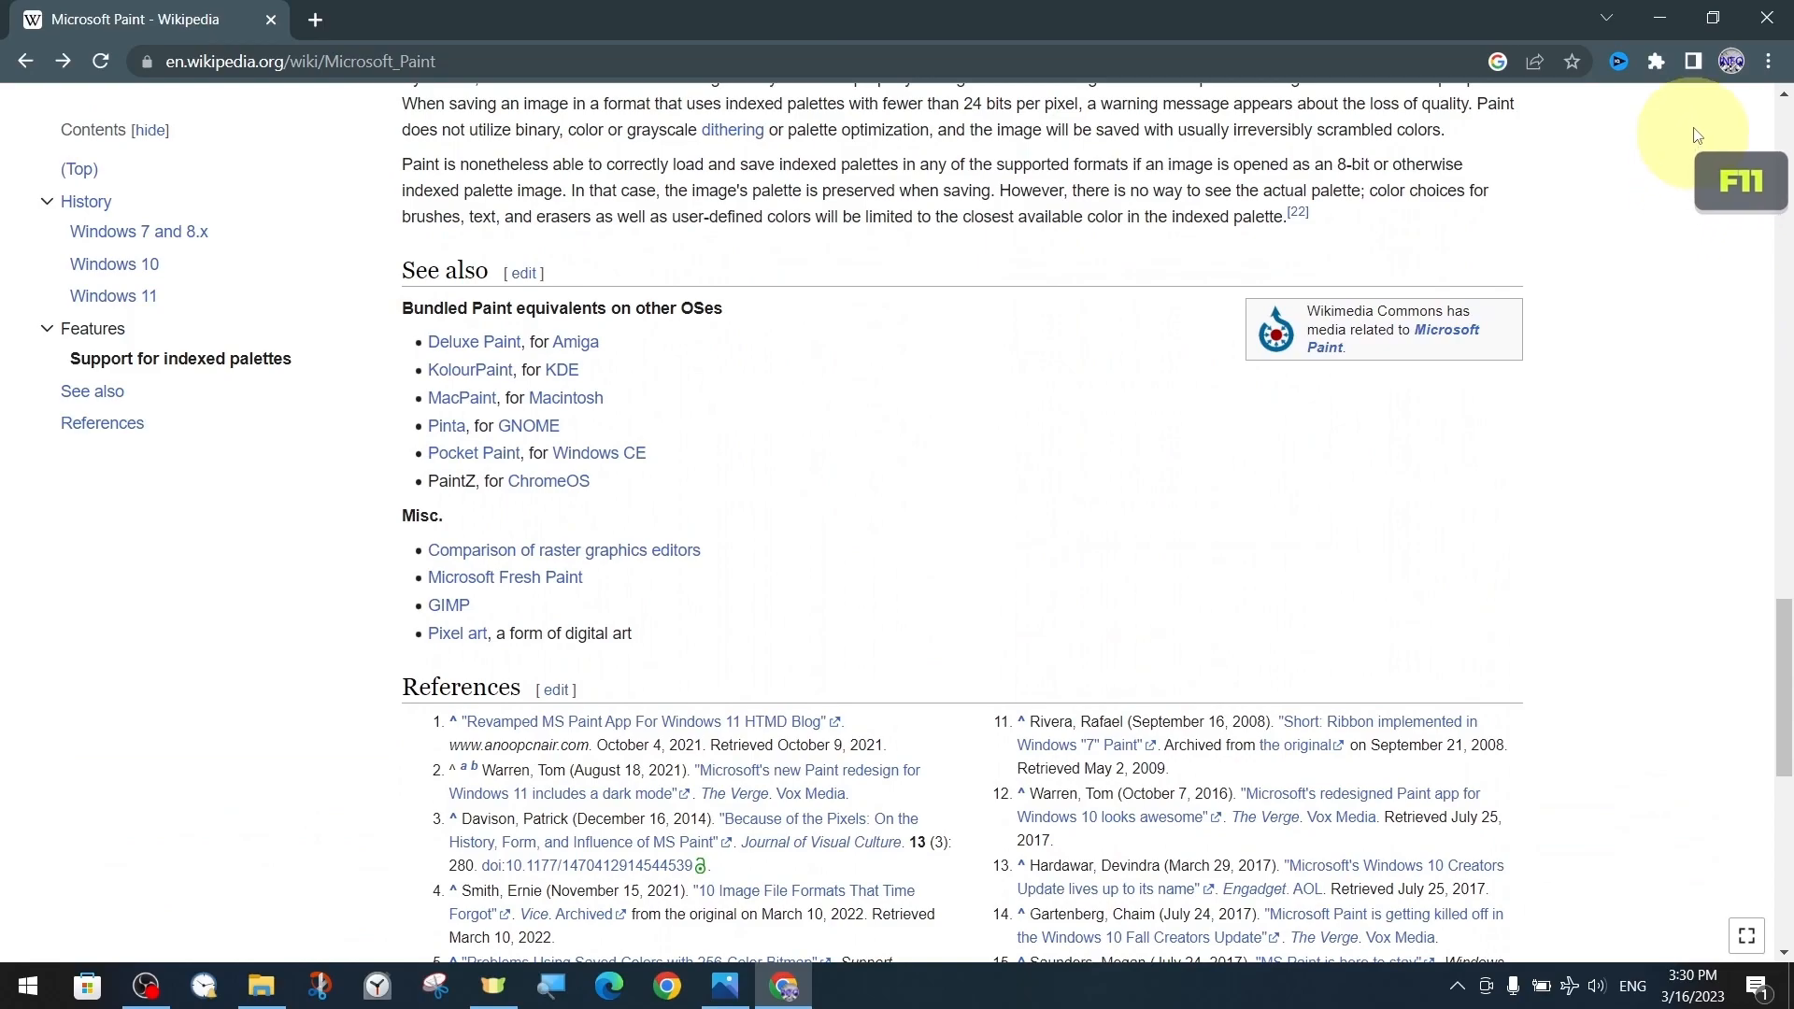
{"action": "left_click", "coordinate": [1769, 19]}
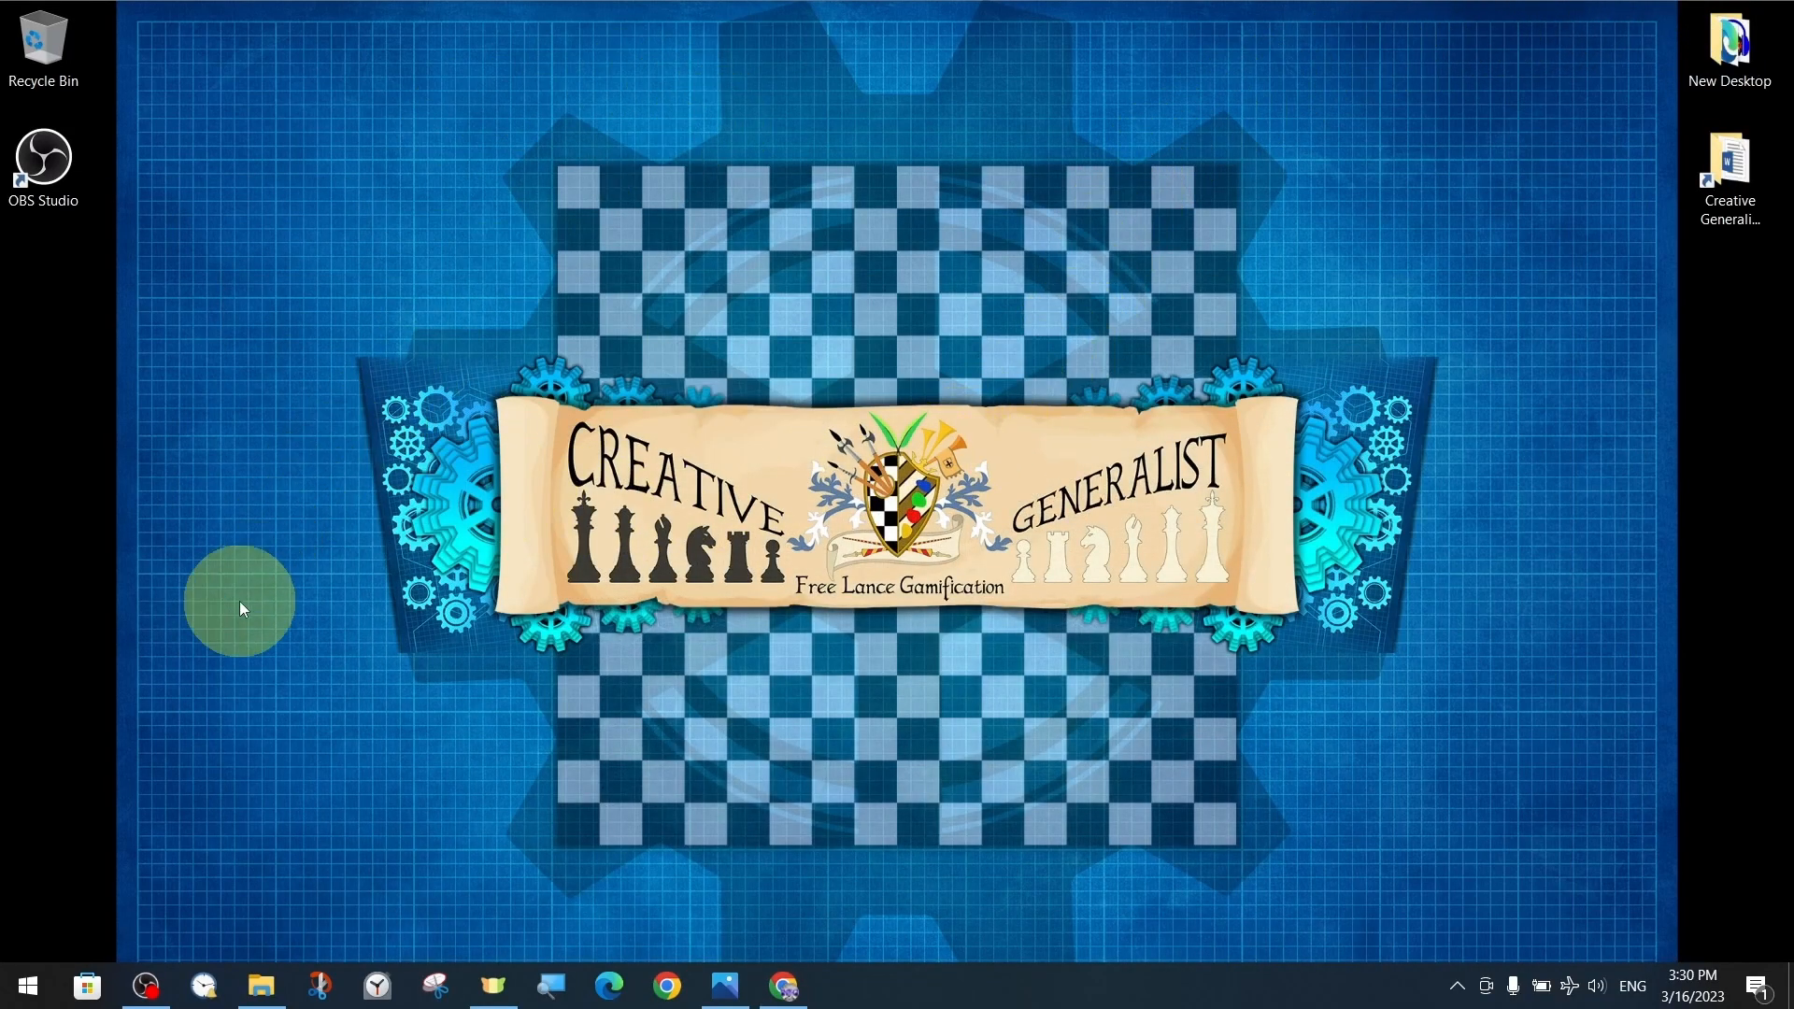
Step: Find Paint among the installed apps, pin it to Start and the taskbar, and launch it
{"action": "left_click", "coordinate": [30, 990]}
{"action": "type", "text": "p"}
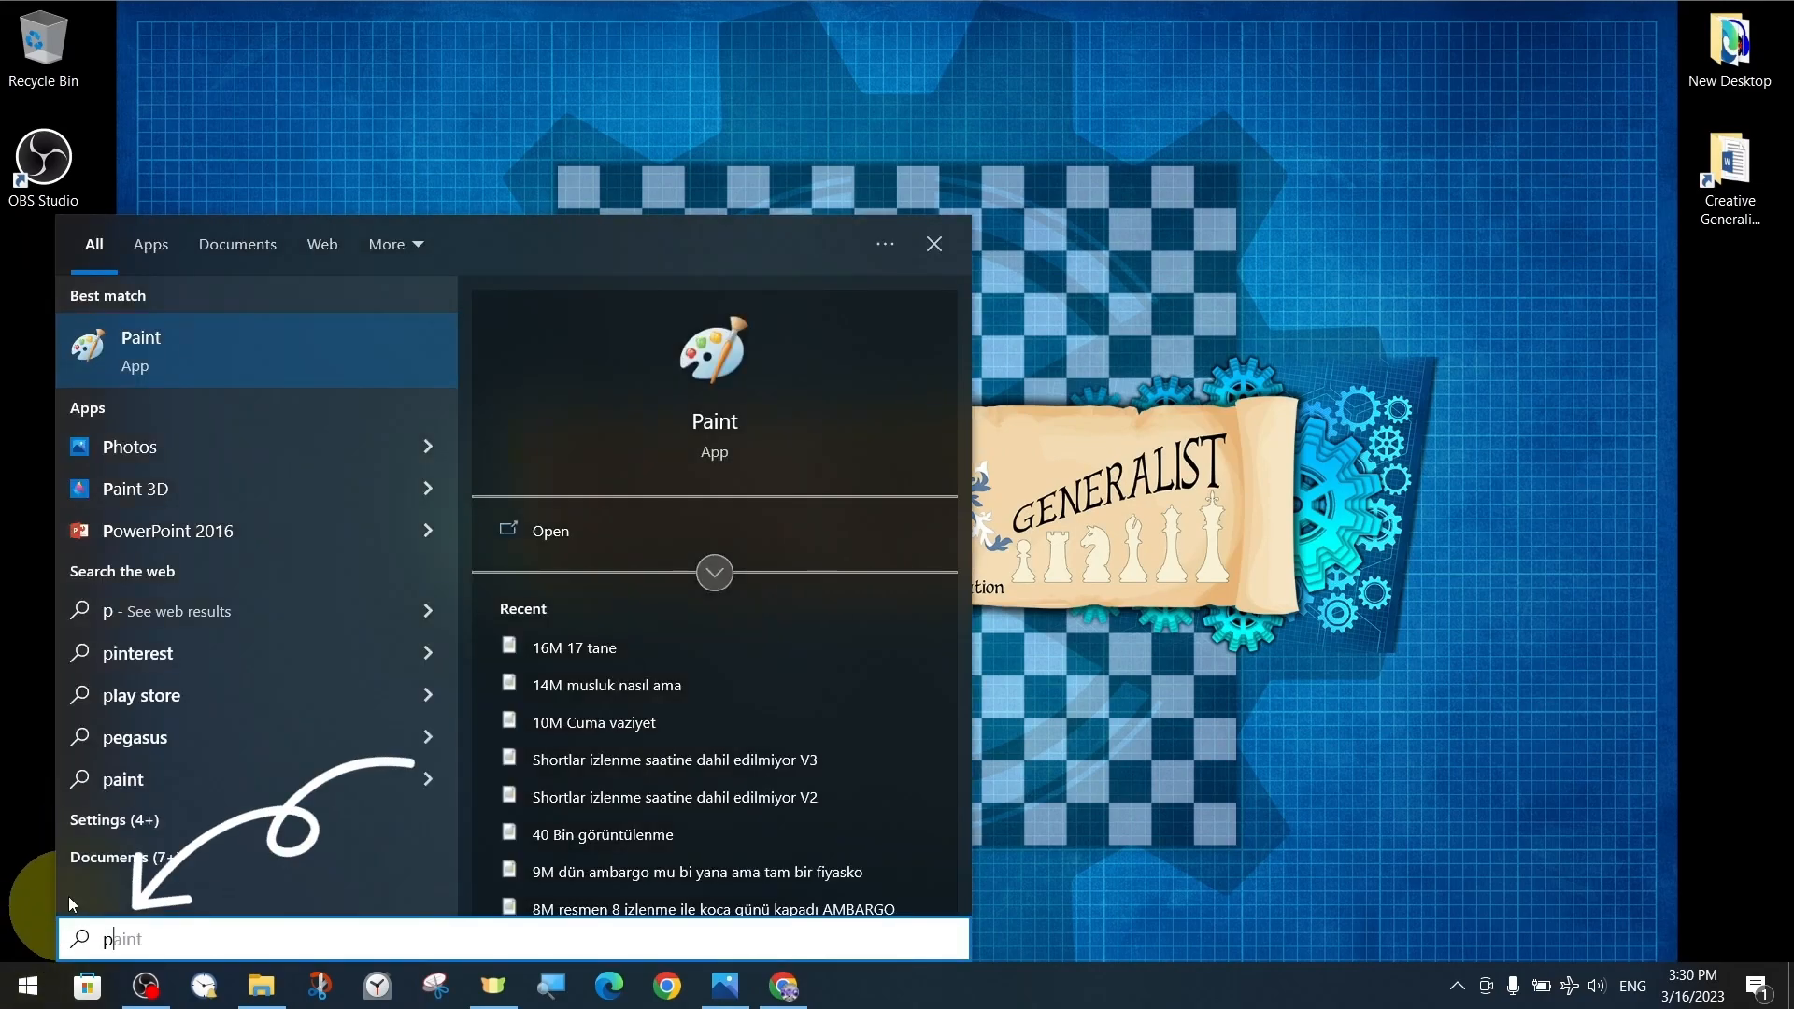
{"action": "right_click", "coordinate": [233, 346]}
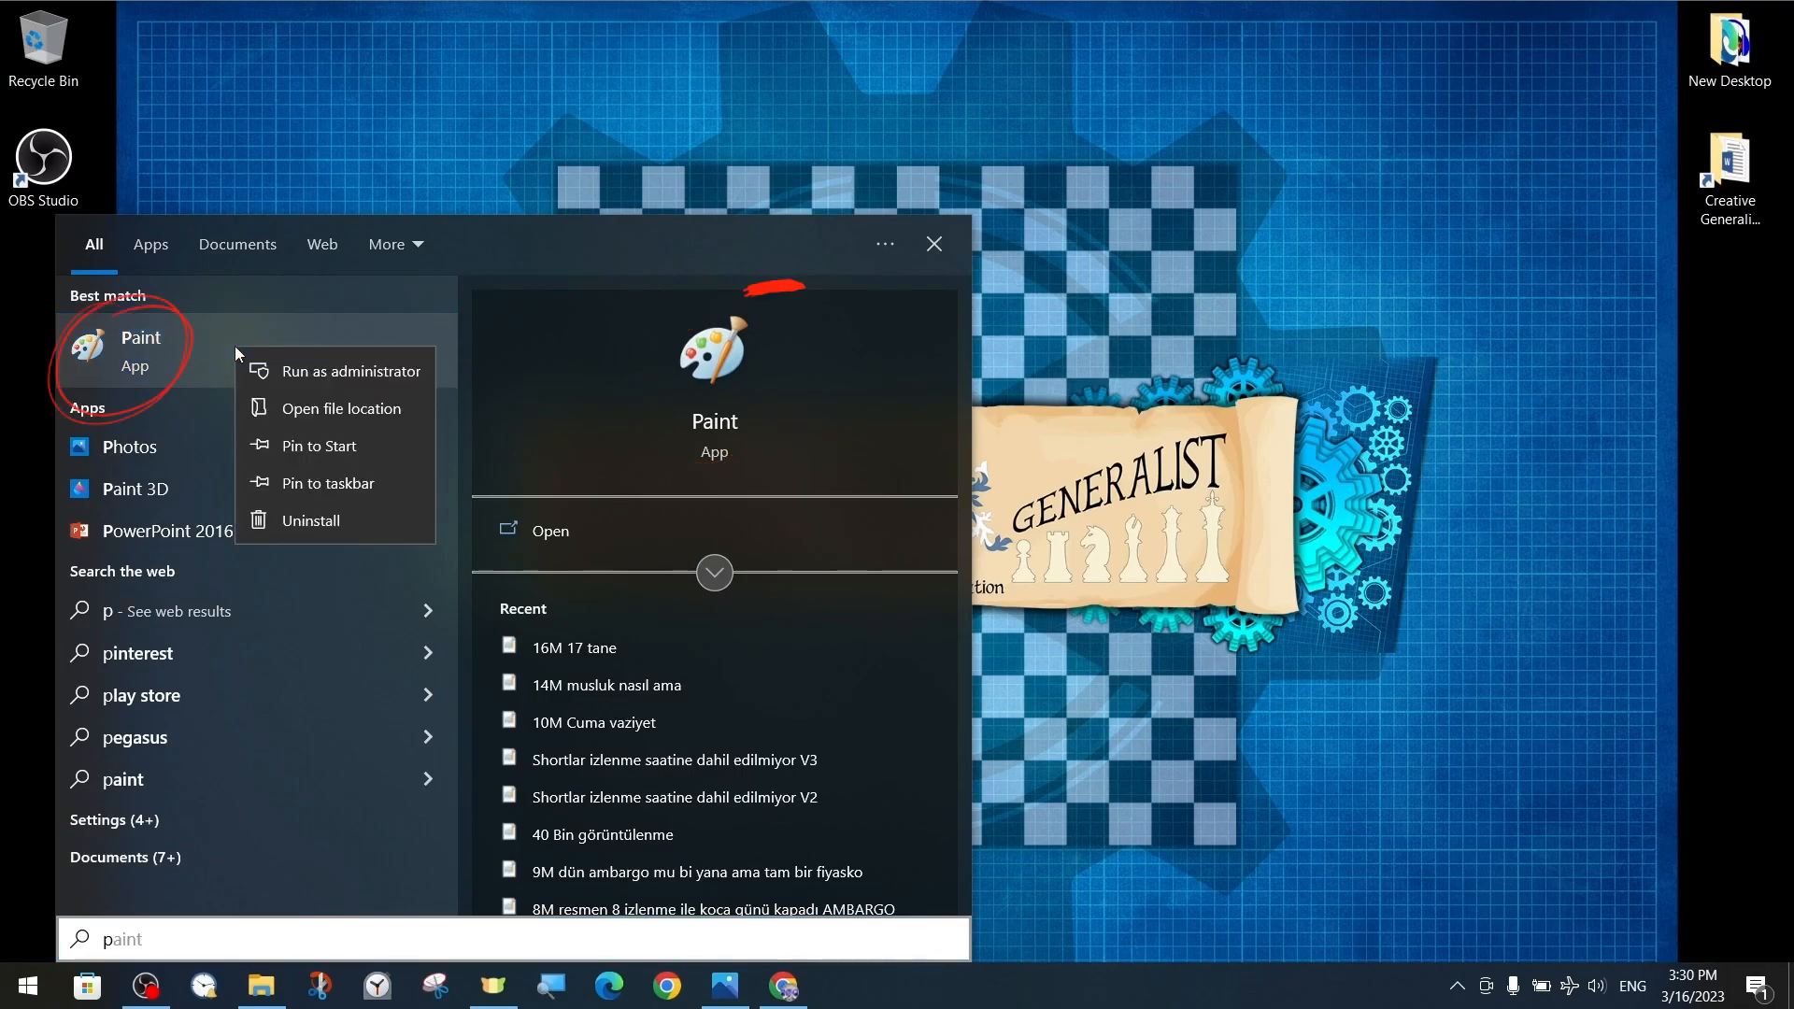
{"action": "left_click", "coordinate": [349, 446]}
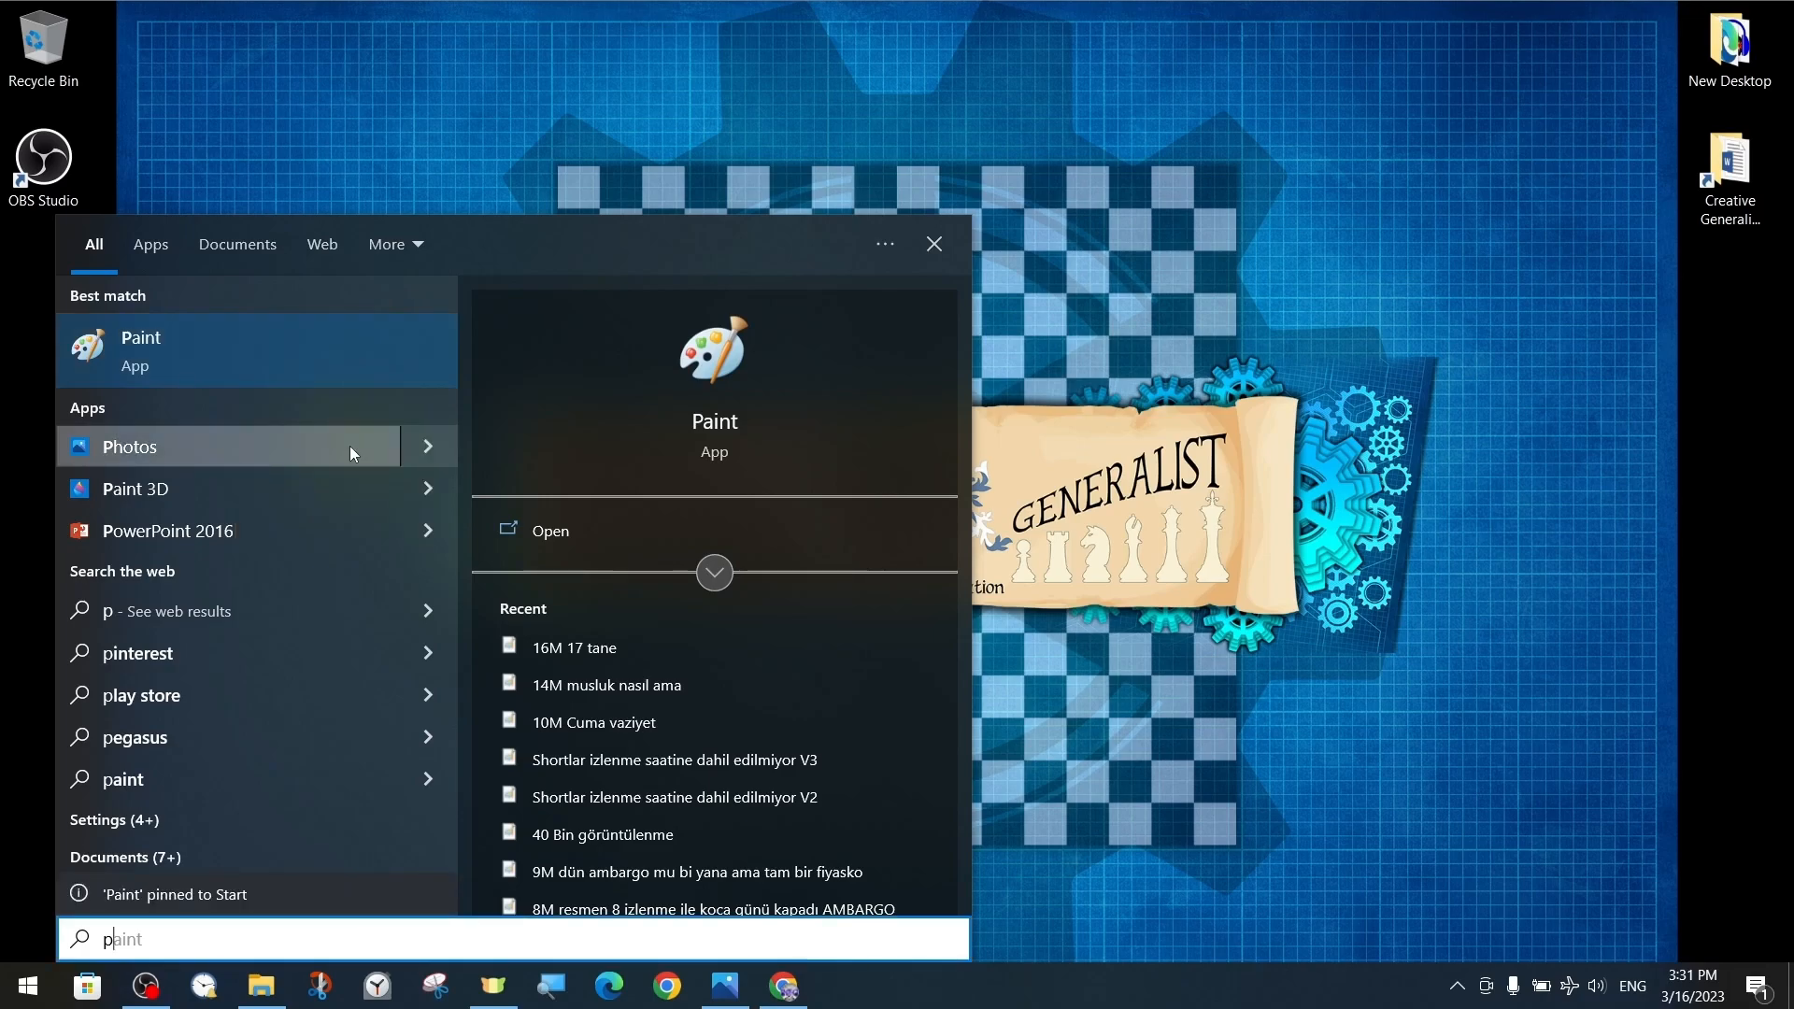
{"action": "right_click", "coordinate": [307, 344]}
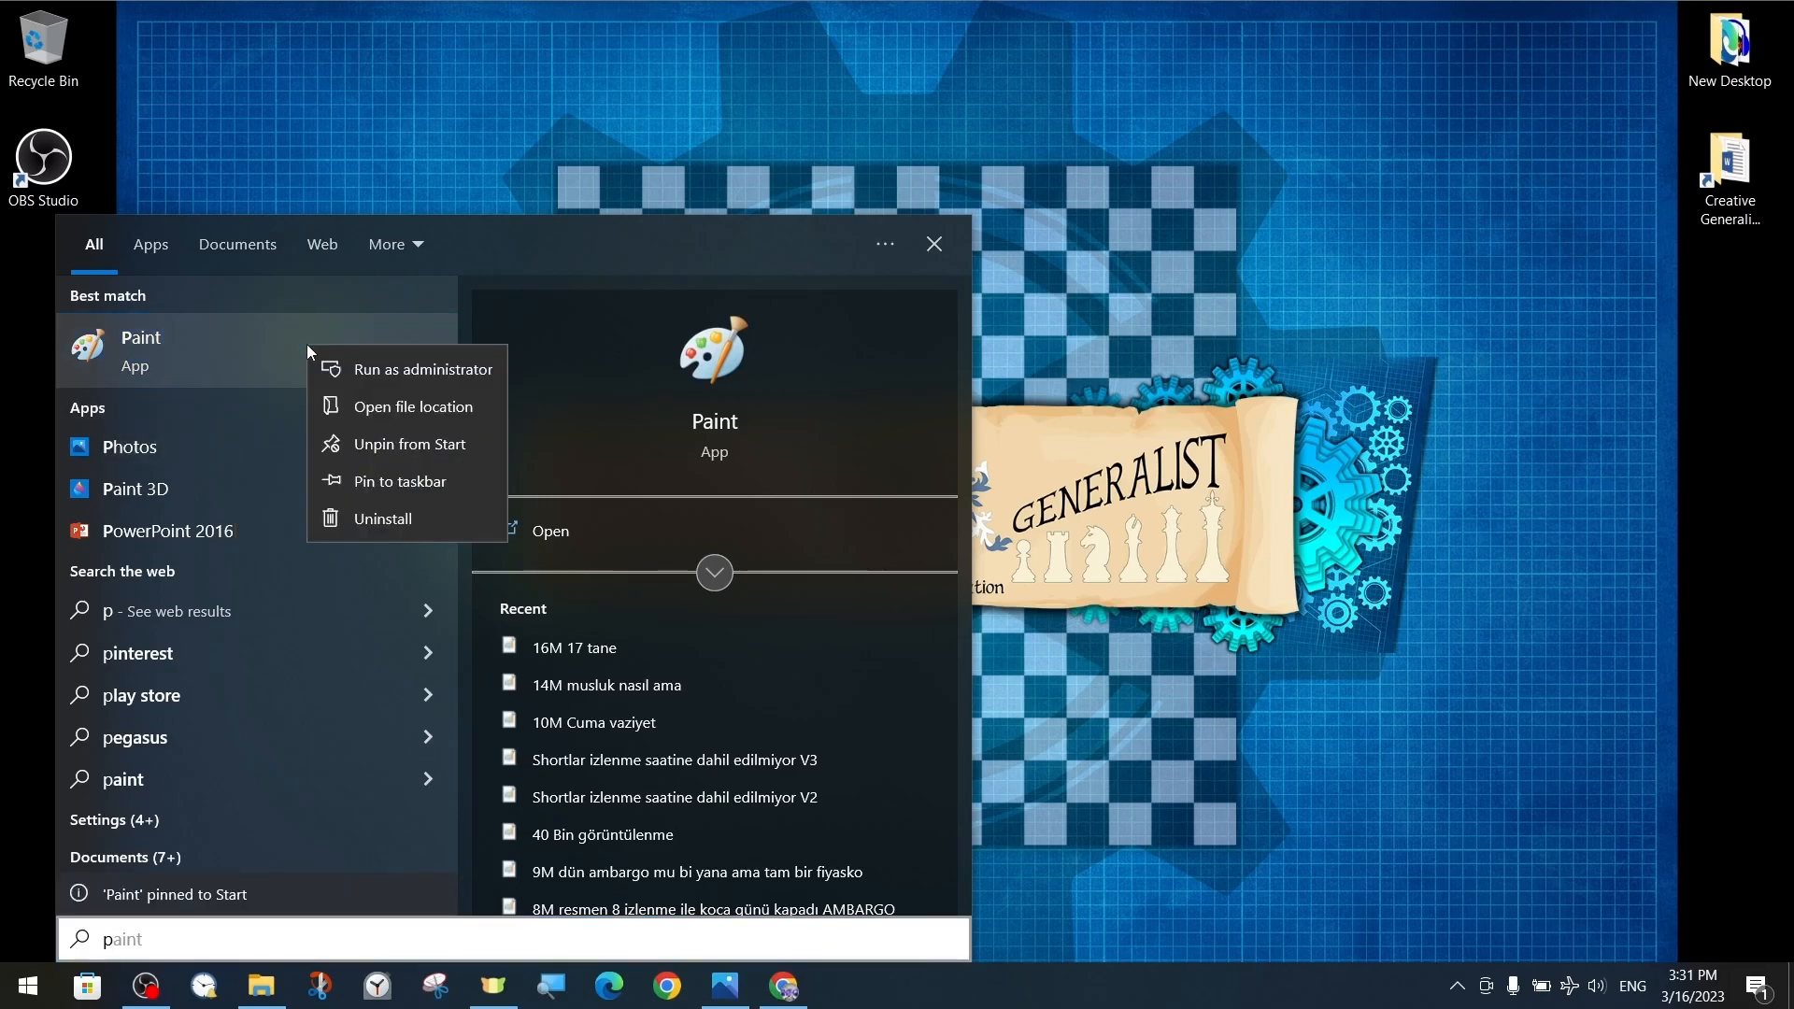
{"action": "left_click", "coordinate": [378, 485]}
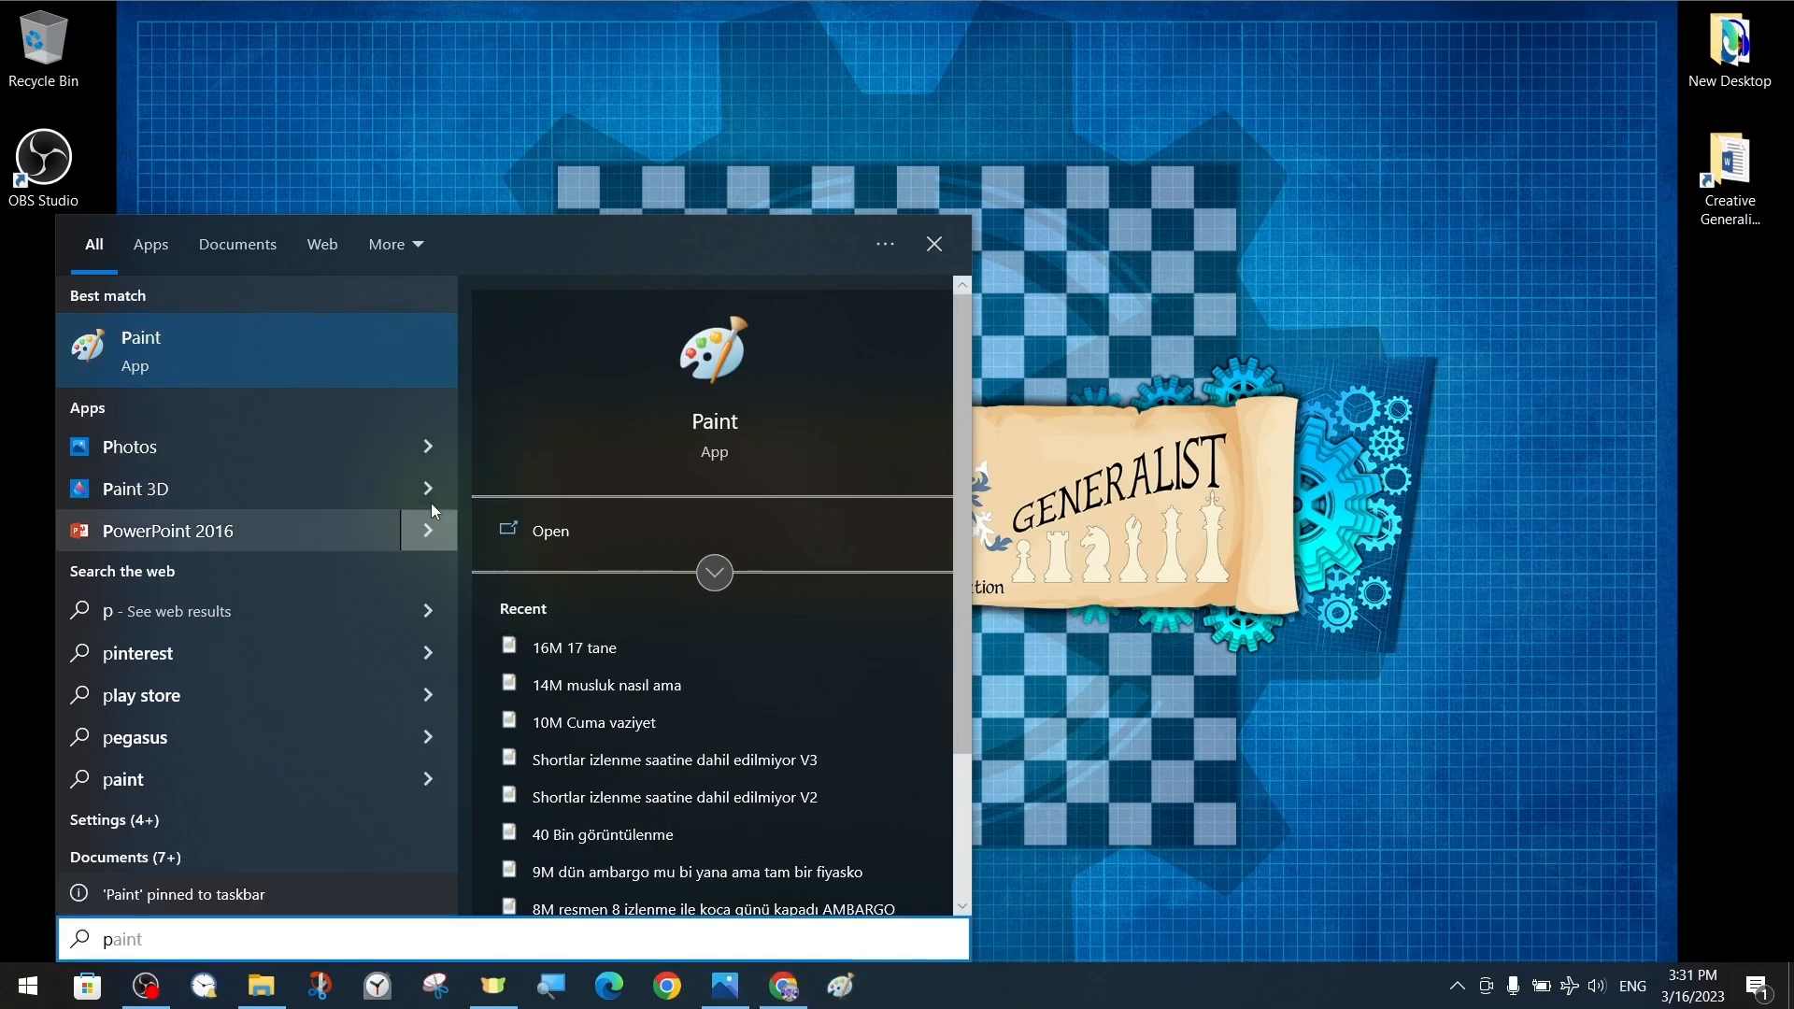
{"action": "left_click", "coordinate": [275, 350]}
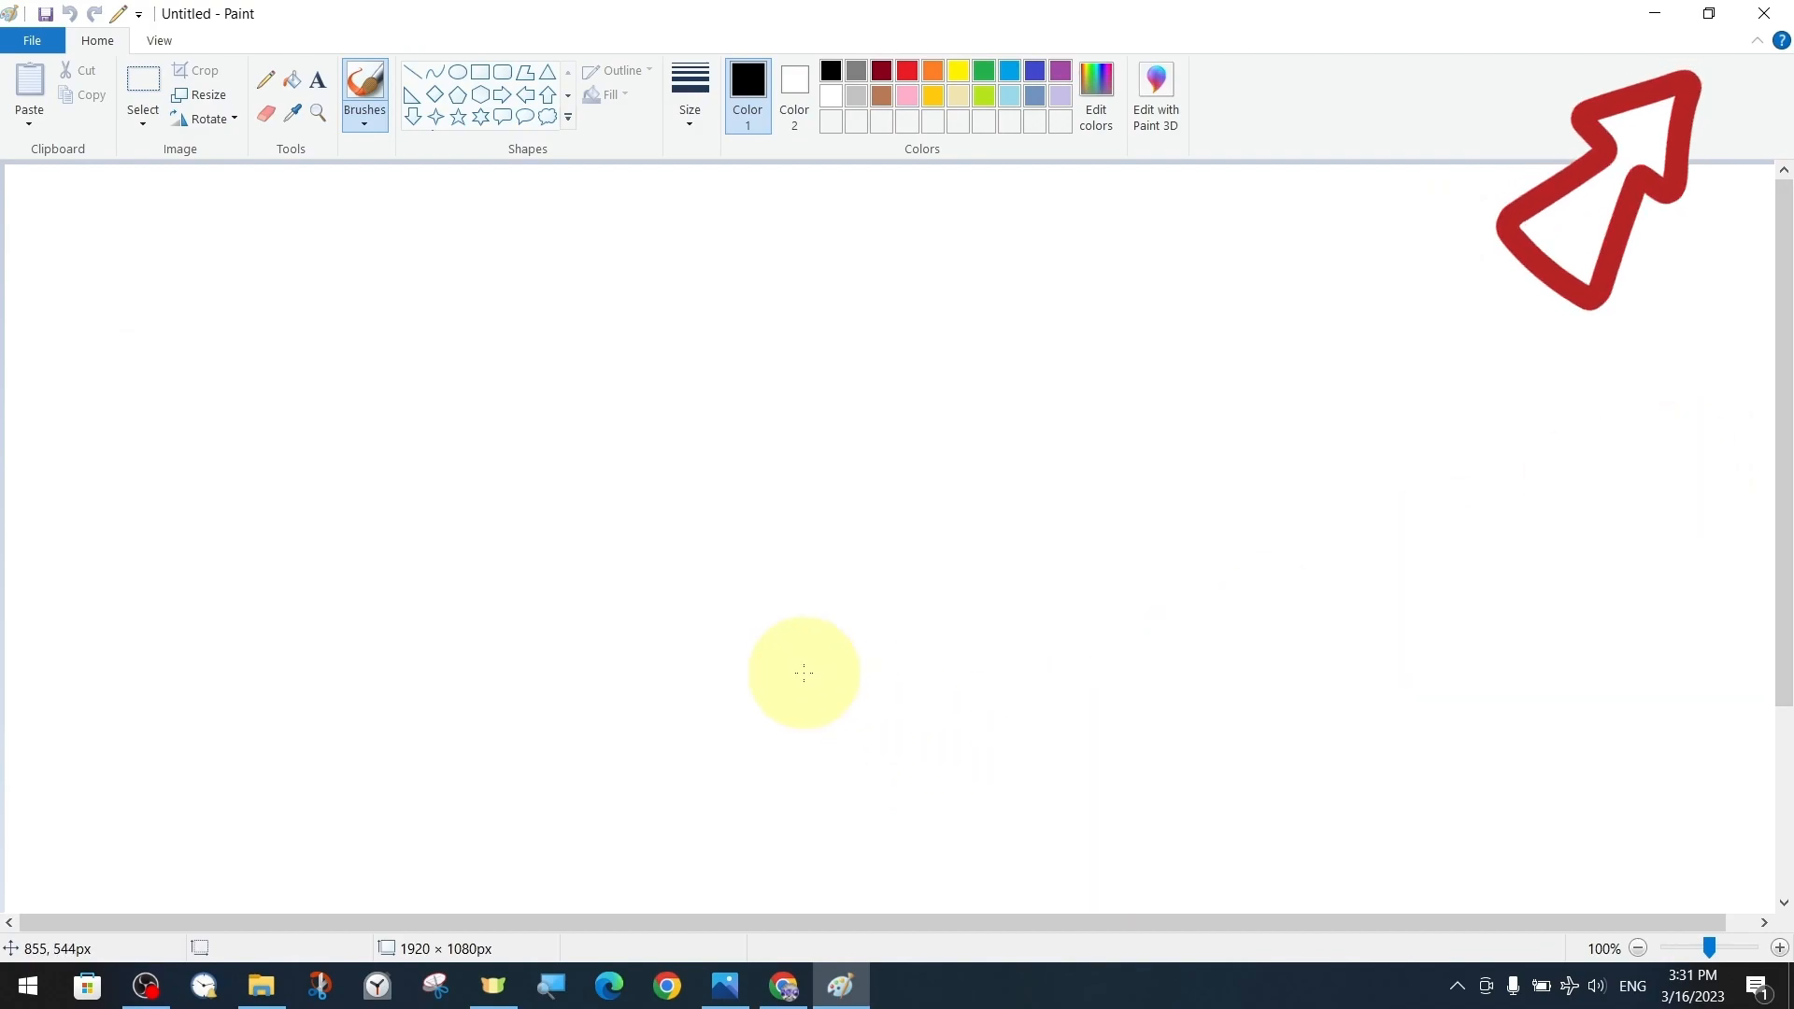
Step: Try out the Paint window controls by restoring, moving, maximizing, minimizing and reopening the window
{"action": "left_click", "coordinate": [1709, 13]}
{"action": "mouse_move", "coordinate": [1392, 42]}
{"action": "left_mouse_down"}
{"action": "mouse_move", "coordinate": [1373, 240]}
{"action": "mouse_move", "coordinate": [1025, 177]}
{"action": "mouse_move", "coordinate": [1249, 101]}
{"action": "left_mouse_up"}
{"action": "left_click", "coordinate": [1468, 101]}
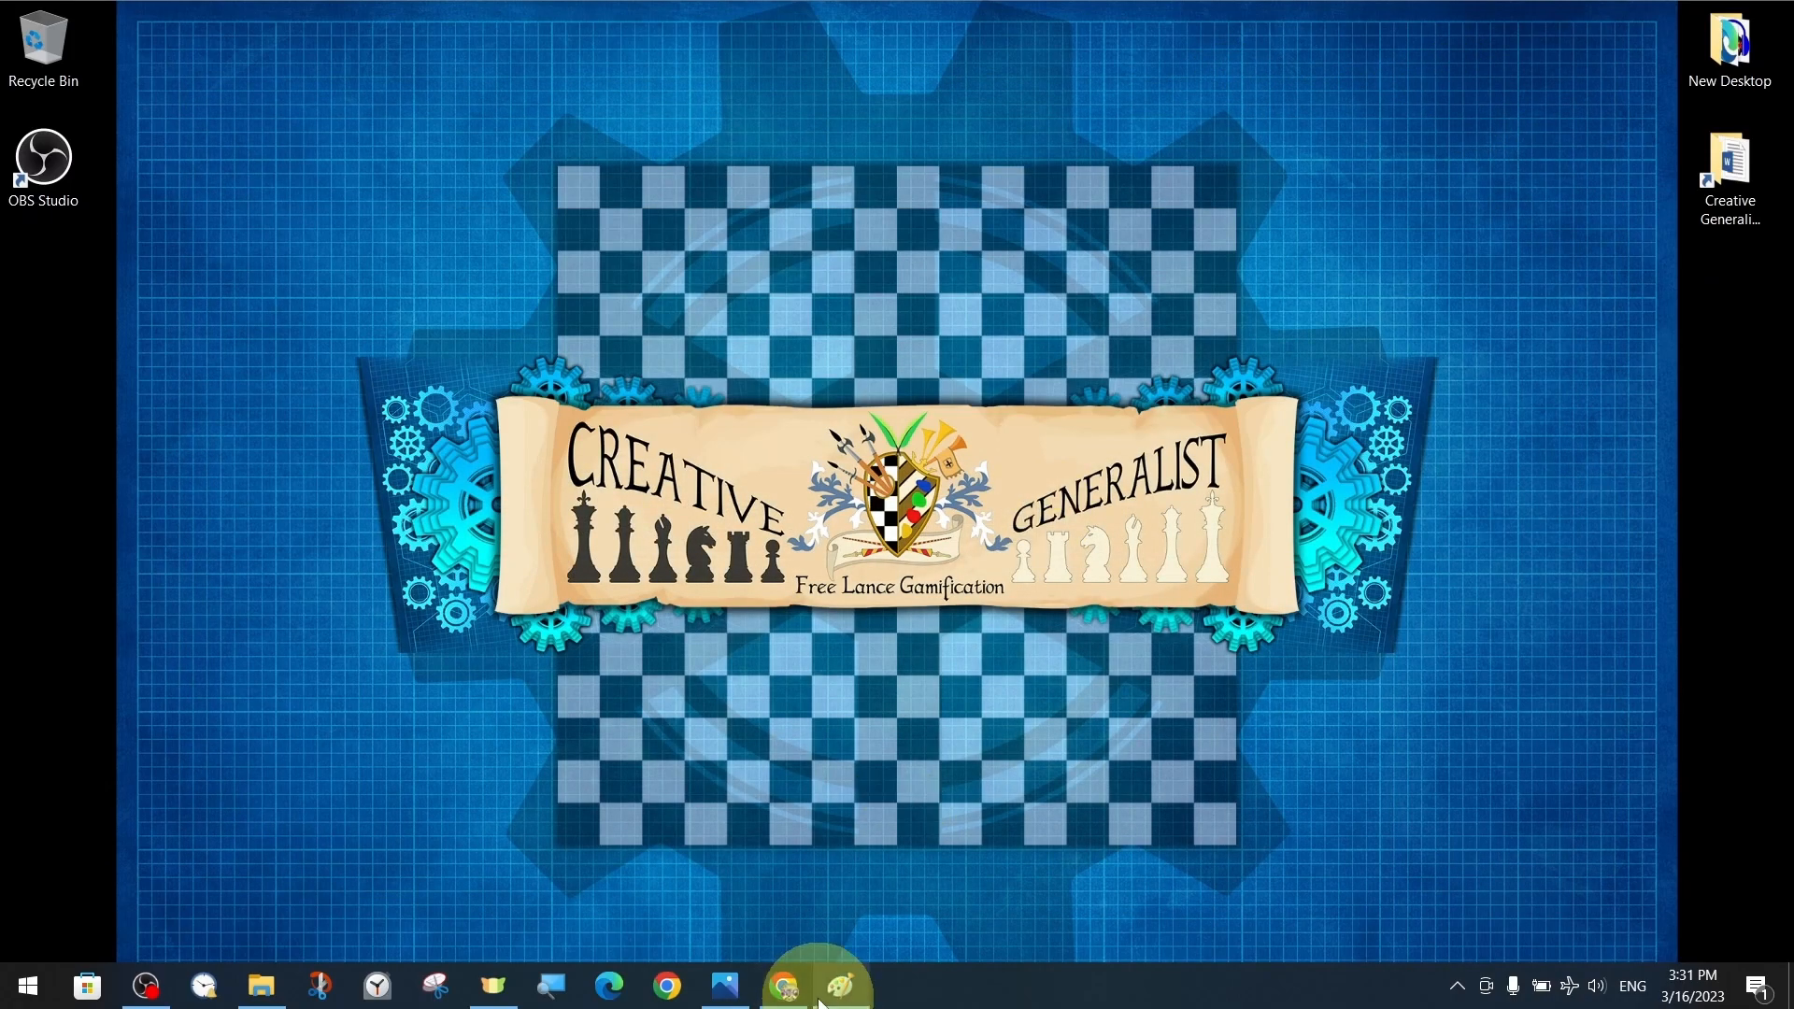
{"action": "left_click", "coordinate": [840, 985]}
{"action": "left_click", "coordinate": [1578, 101]}
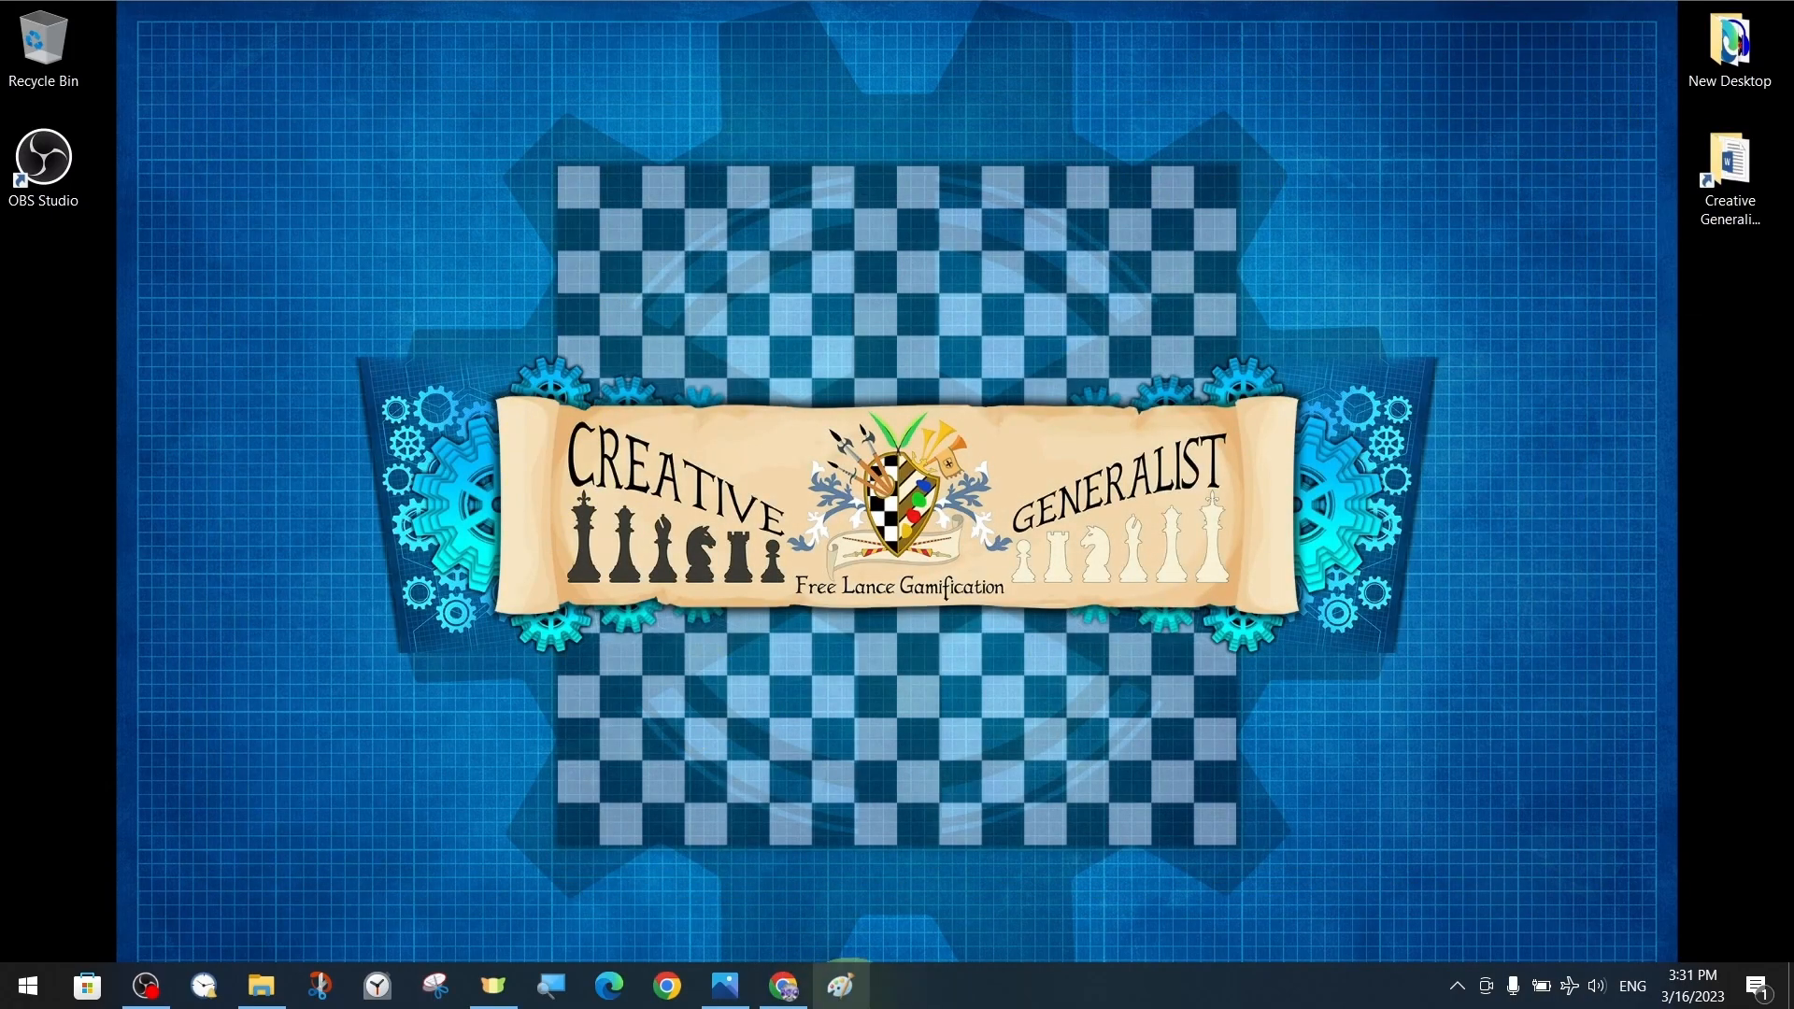
{"action": "left_click", "coordinate": [840, 986]}
{"action": "left_click", "coordinate": [1522, 101]}
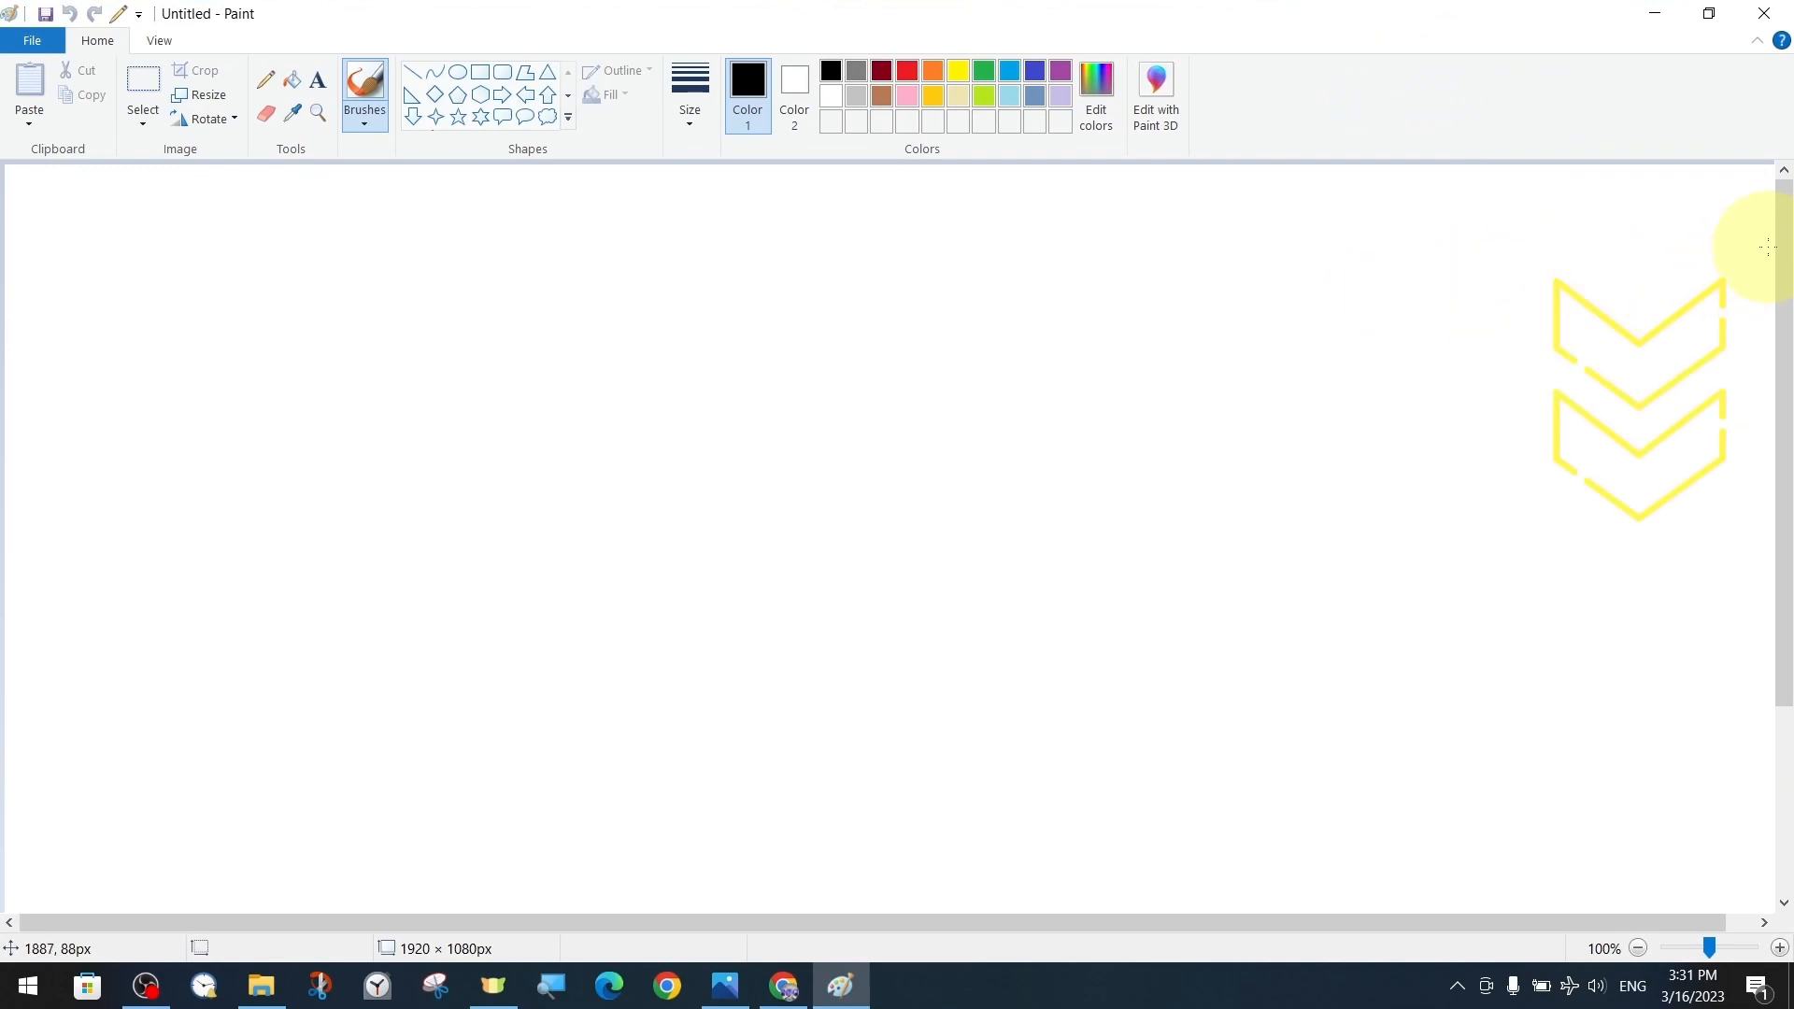
Step: View the far edges of the canvas, and zoom out until the whole canvas fits in view
{"action": "left_click_drag", "start_coordinate": [1784, 222], "coordinate": [1790, 707]}
{"action": "left_click_drag", "start_coordinate": [1603, 926], "coordinate": [1778, 960]}
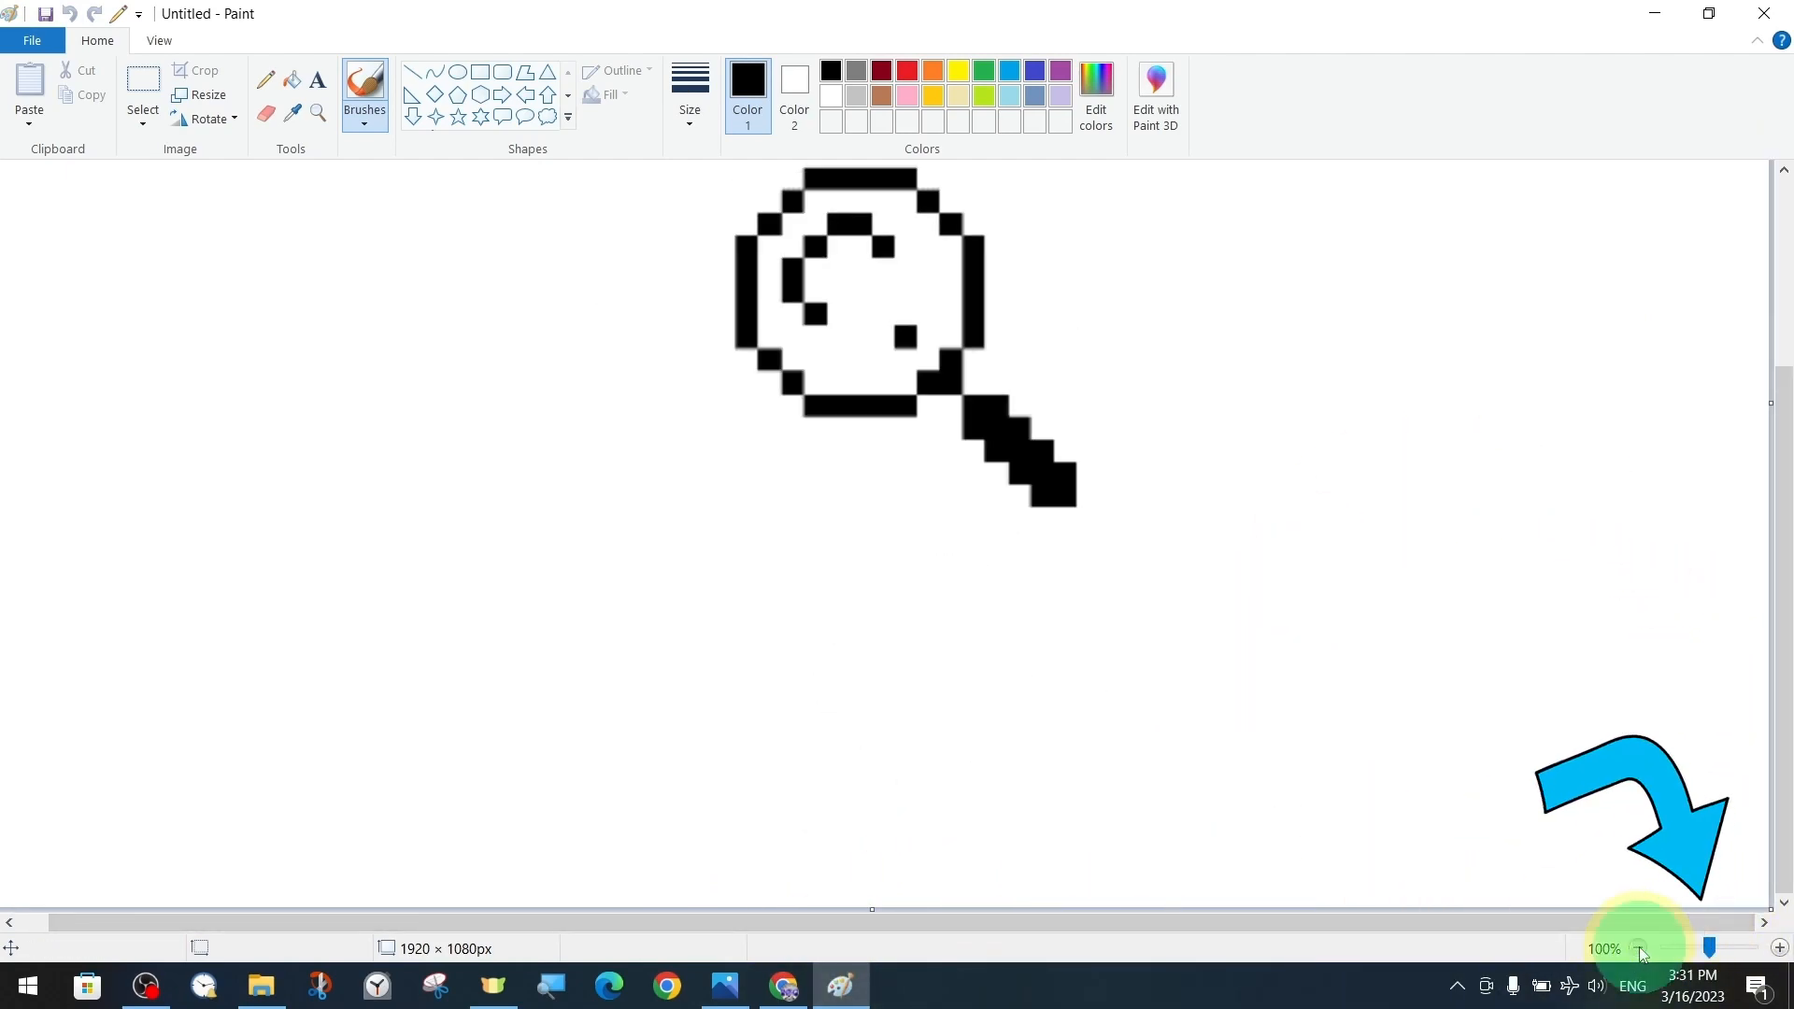
{"action": "left_click", "coordinate": [1686, 947]}
{"action": "left_click", "coordinate": [1638, 948]}
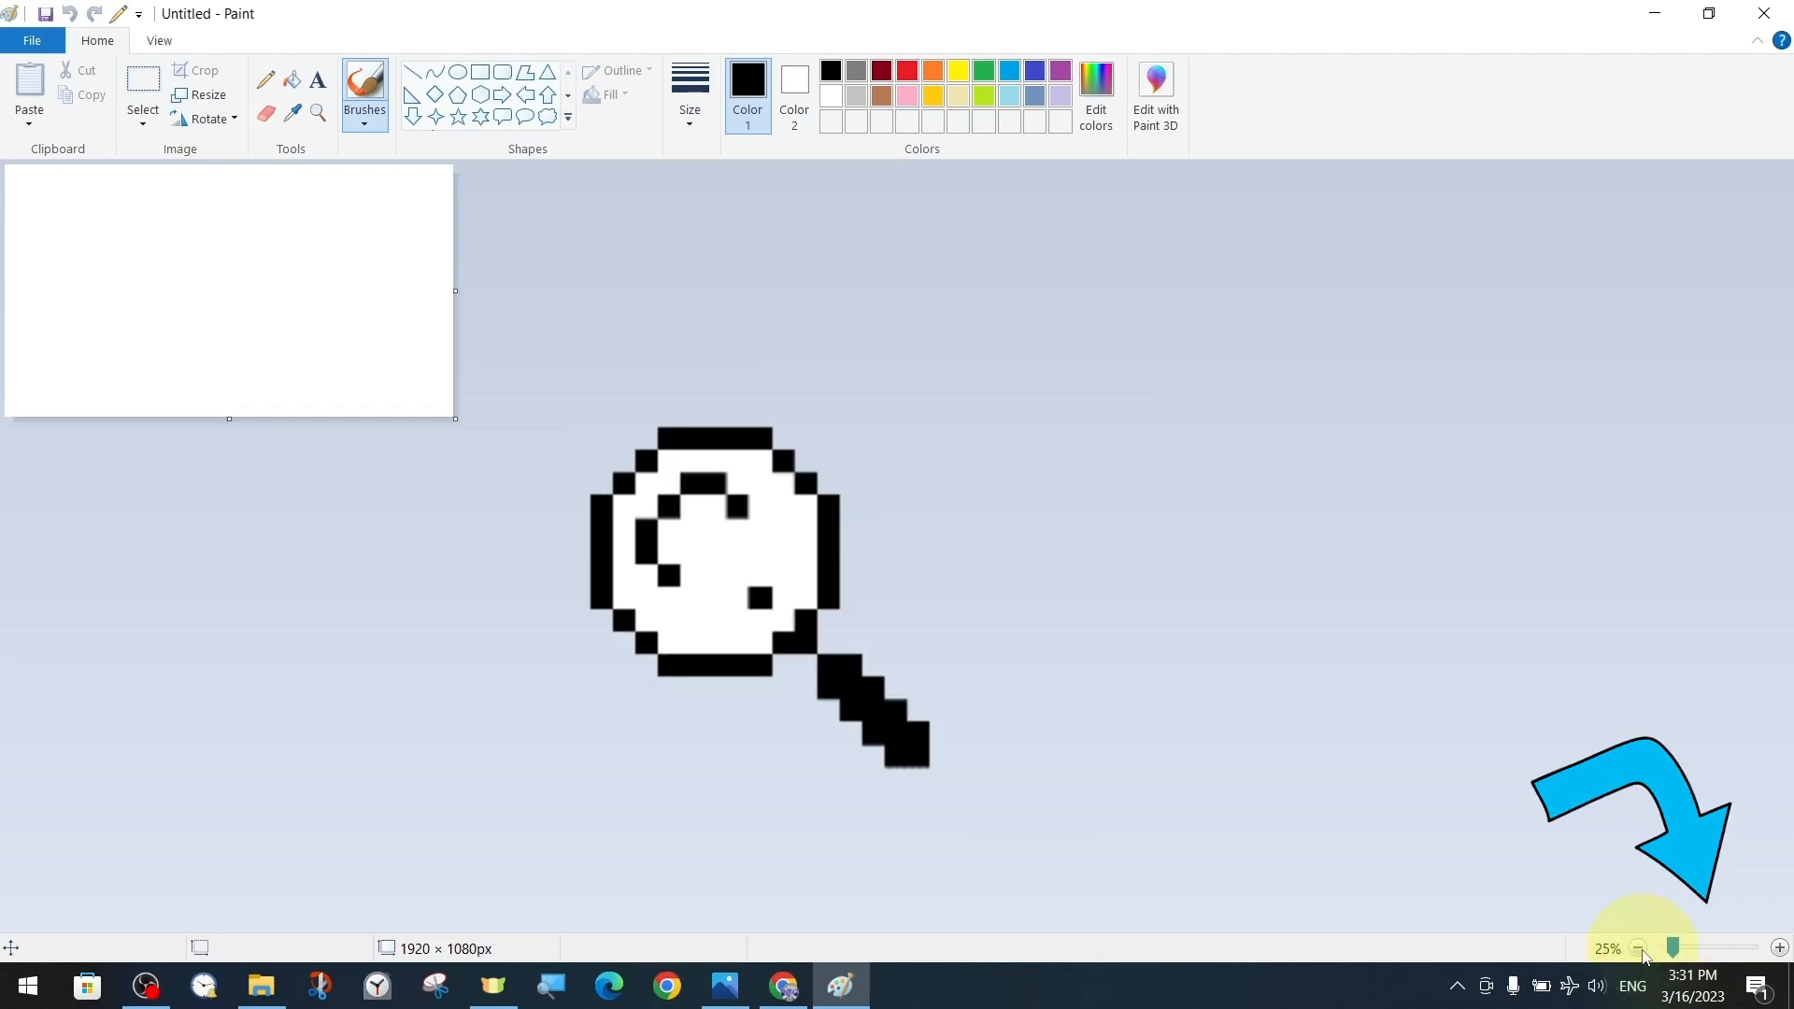
{"action": "left_click", "coordinate": [1638, 949]}
Step: Zoom in on the canvas in steps, look around it, and return the zoom to 100%
{"action": "left_click", "coordinate": [1783, 948]}
{"action": "left_click", "coordinate": [1784, 948]}
{"action": "left_click", "coordinate": [1785, 949]}
{"action": "left_click", "coordinate": [1785, 948]}
{"action": "left_click", "coordinate": [1786, 948]}
{"action": "left_click", "coordinate": [1785, 948]}
{"action": "left_click", "coordinate": [1786, 948]}
{"action": "left_click", "coordinate": [1785, 948]}
{"action": "left_click", "coordinate": [1785, 948]}
{"action": "left_click", "coordinate": [1786, 948]}
{"action": "mouse_move", "coordinate": [1783, 207]}
{"action": "left_mouse_down"}
{"action": "mouse_move", "coordinate": [1783, 869]}
{"action": "mouse_move", "coordinate": [1783, 208]}
{"action": "left_mouse_up"}
{"action": "mouse_move", "coordinate": [1751, 948]}
{"action": "left_mouse_down"}
{"action": "mouse_move", "coordinate": [1697, 950]}
{"action": "mouse_move", "coordinate": [1715, 950]}
{"action": "left_mouse_up"}
{"action": "left_click", "coordinate": [1640, 950]}
{"action": "scroll", "coordinate": [1645, 539], "scroll_direction": "up", "scroll_amount": 2}
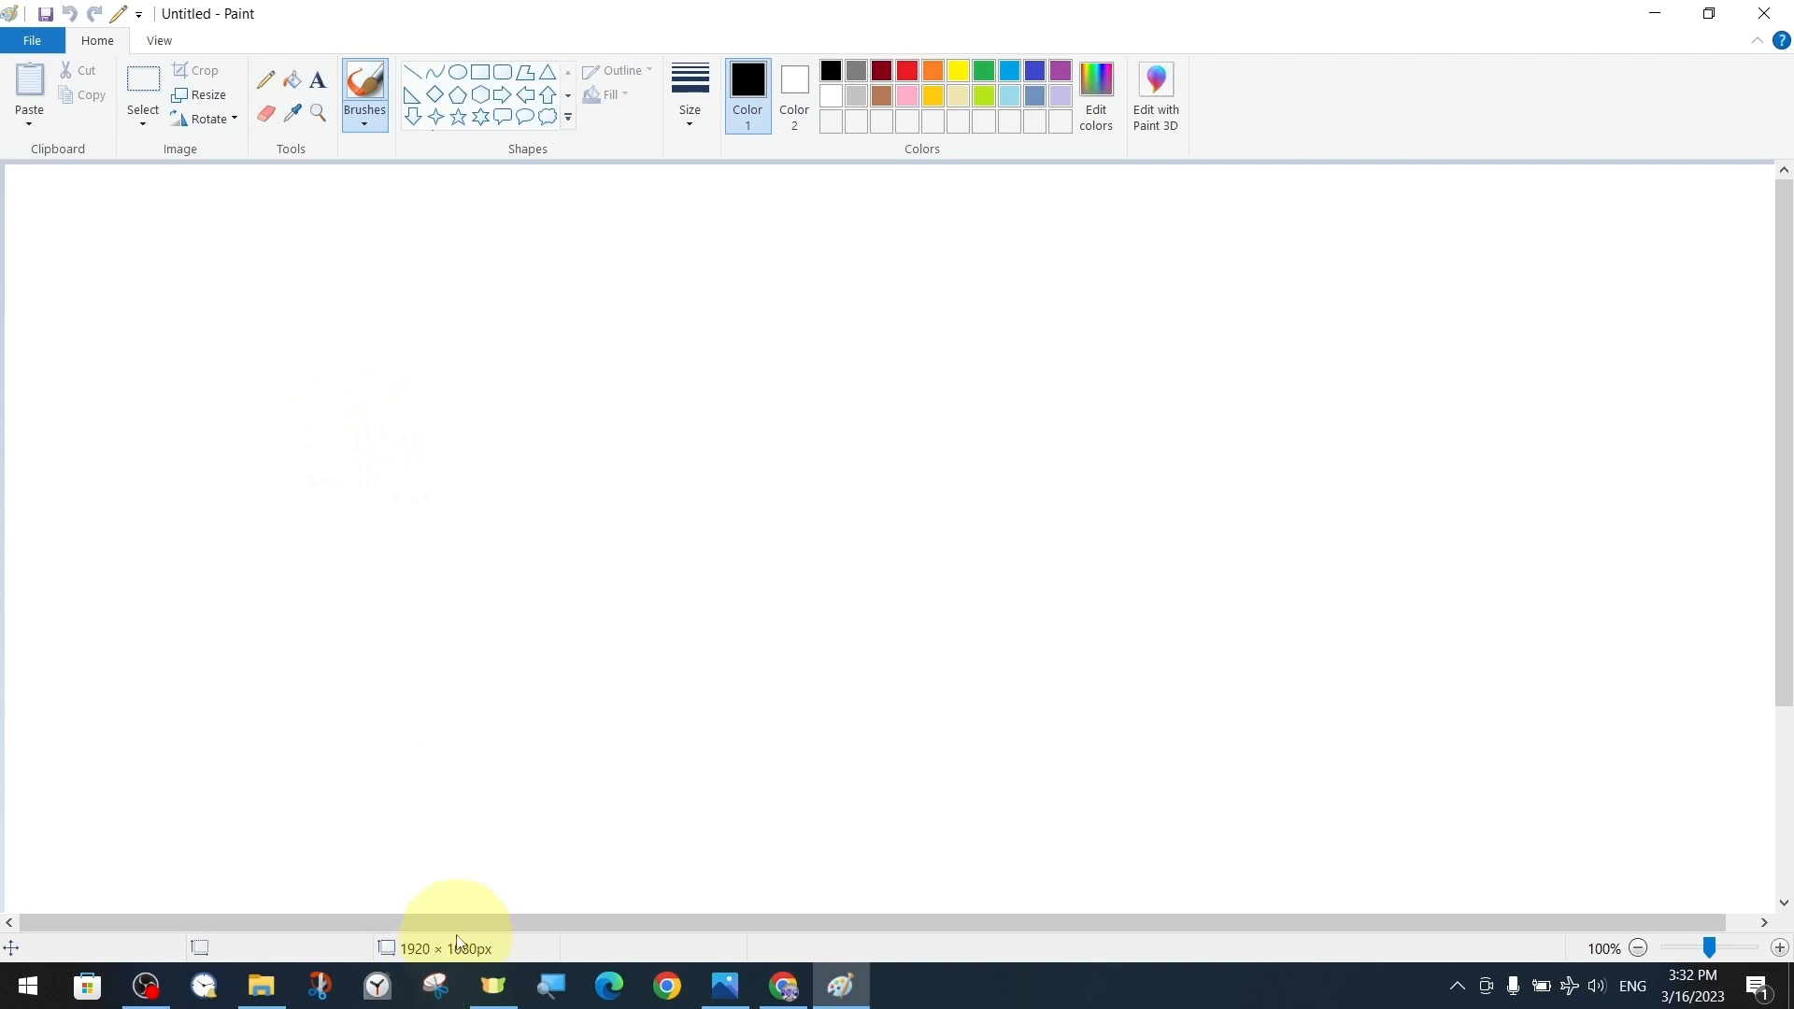
{"action": "left_click_drag", "start_coordinate": [437, 926], "coordinate": [327, 925]}
{"action": "scroll", "coordinate": [1792, 423], "scroll_direction": "up", "scroll_amount": 2}
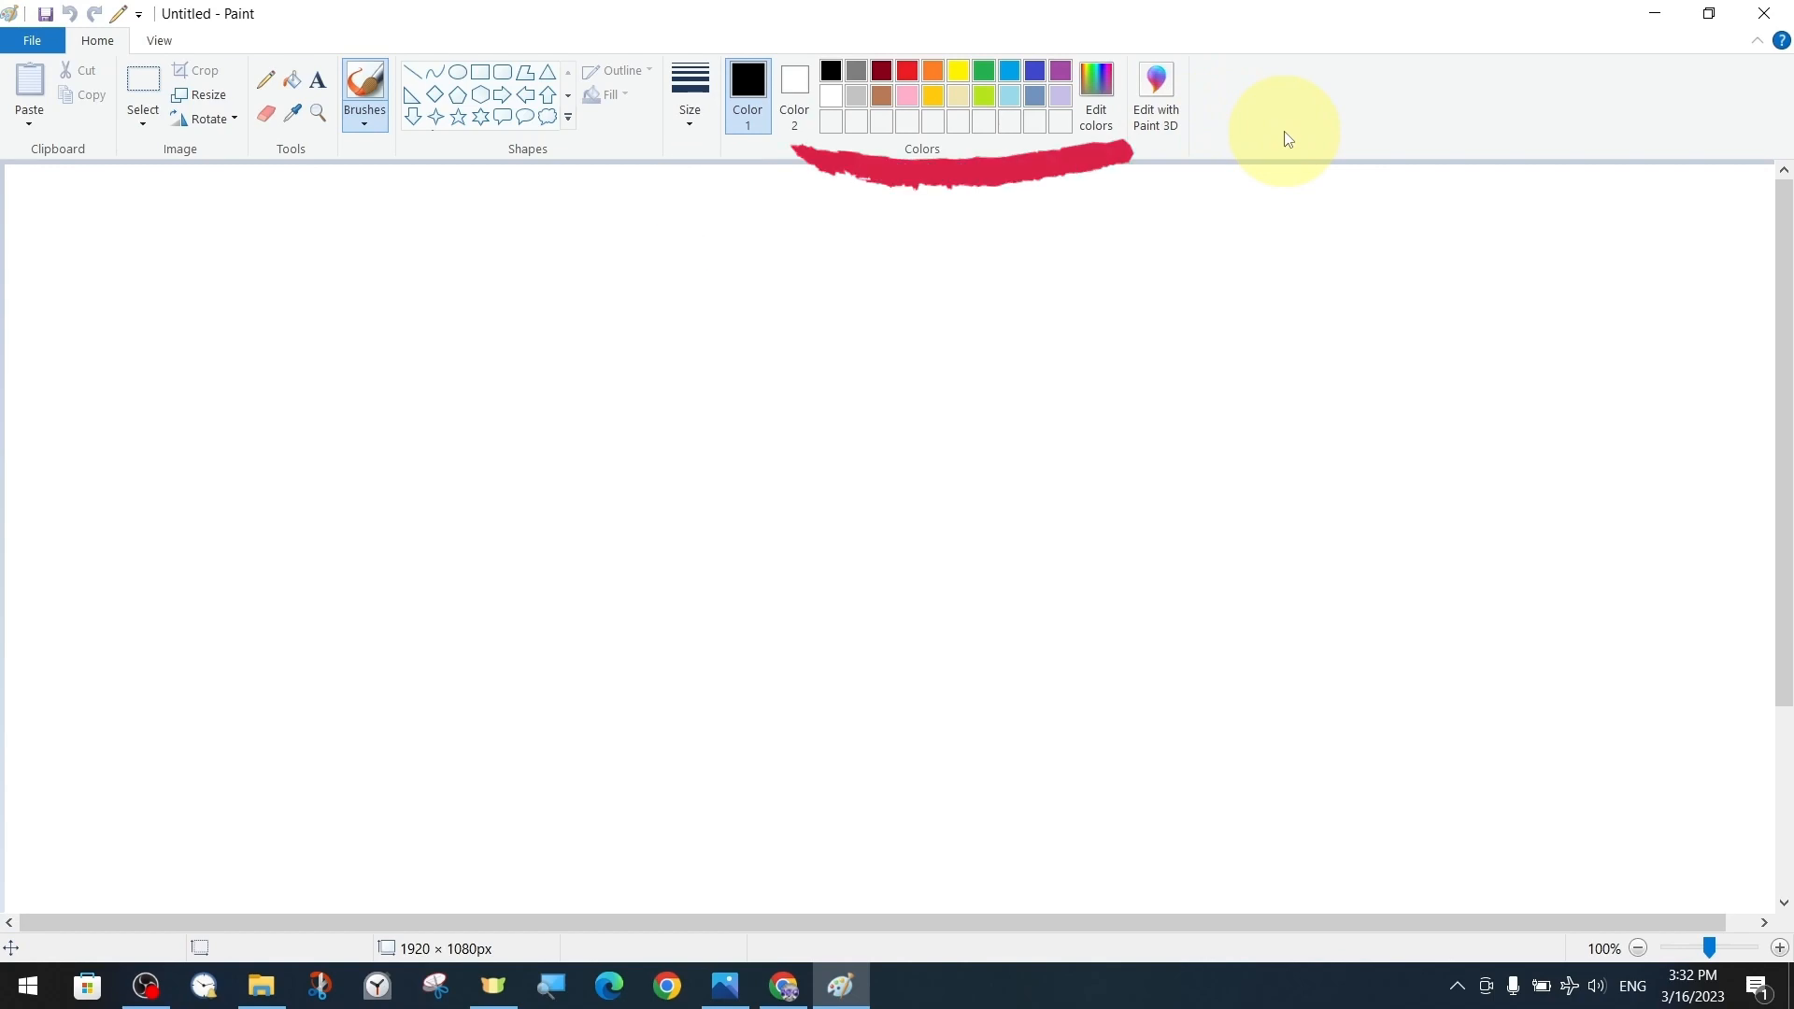
Step: Review the file commands, including the save formats and print options, and view the image properties without changing them
{"action": "left_click", "coordinate": [33, 42]}
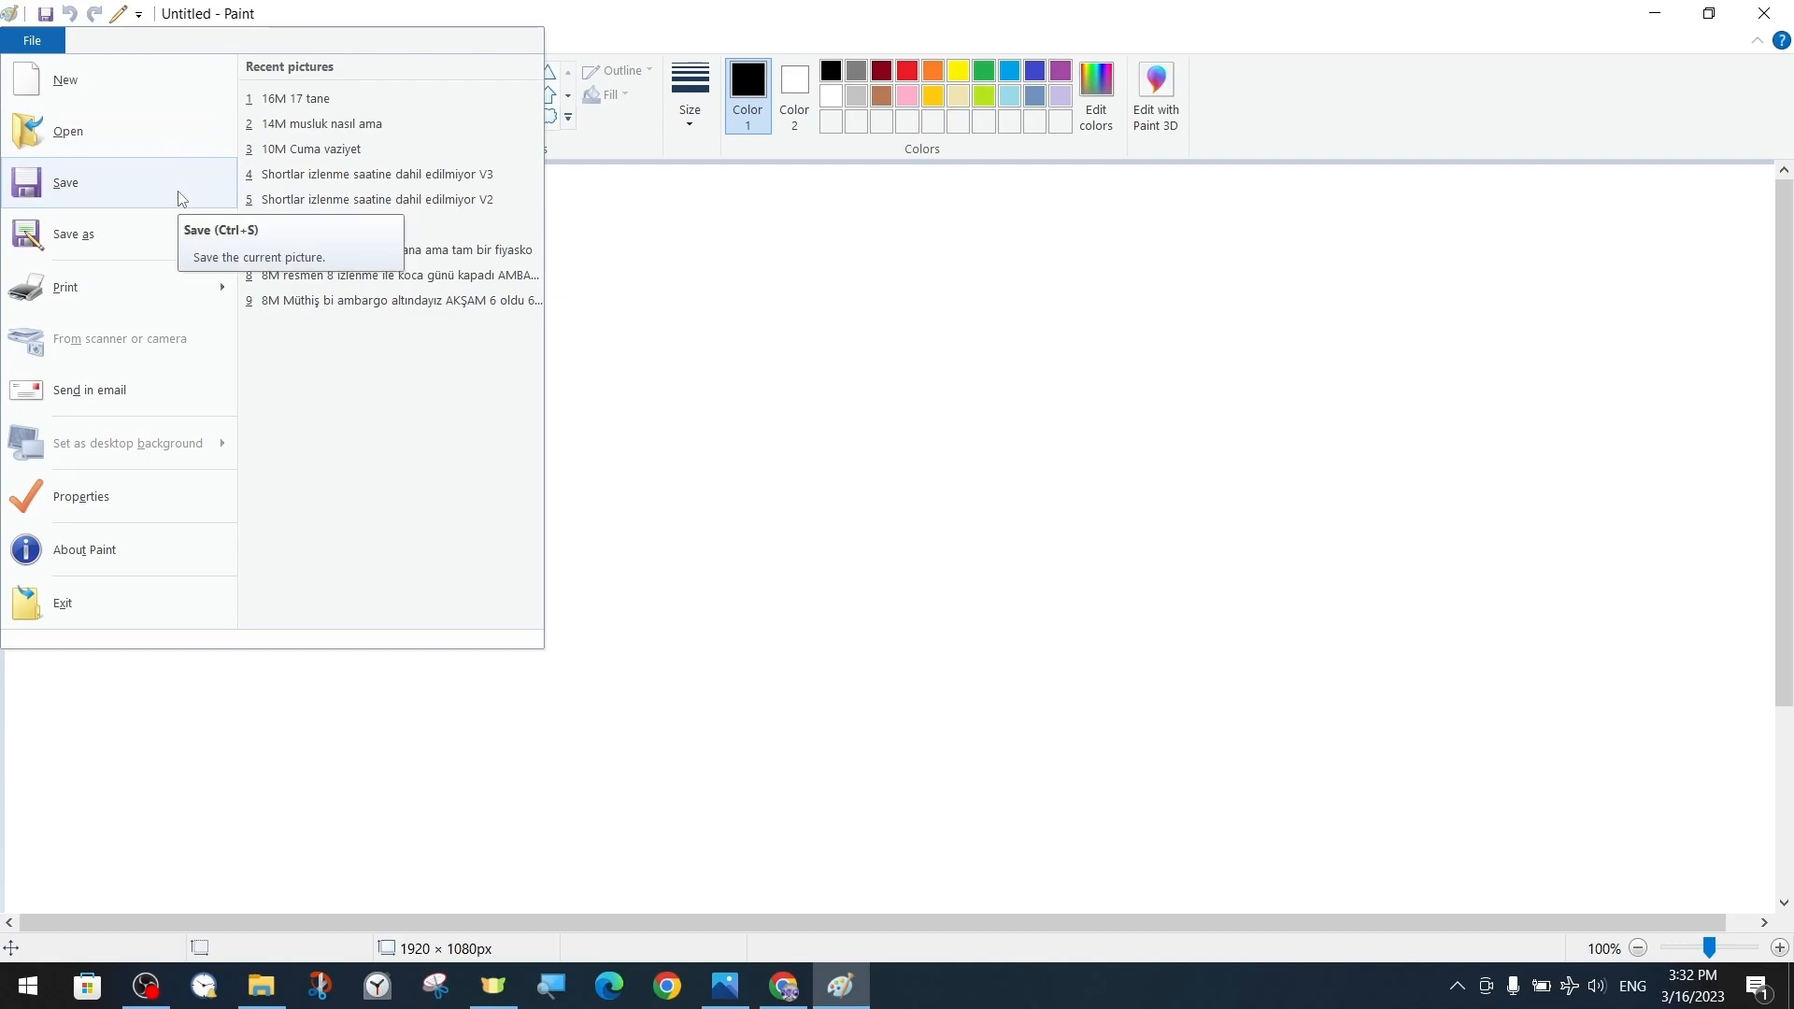
{"action": "mouse_move", "coordinate": [164, 248]}
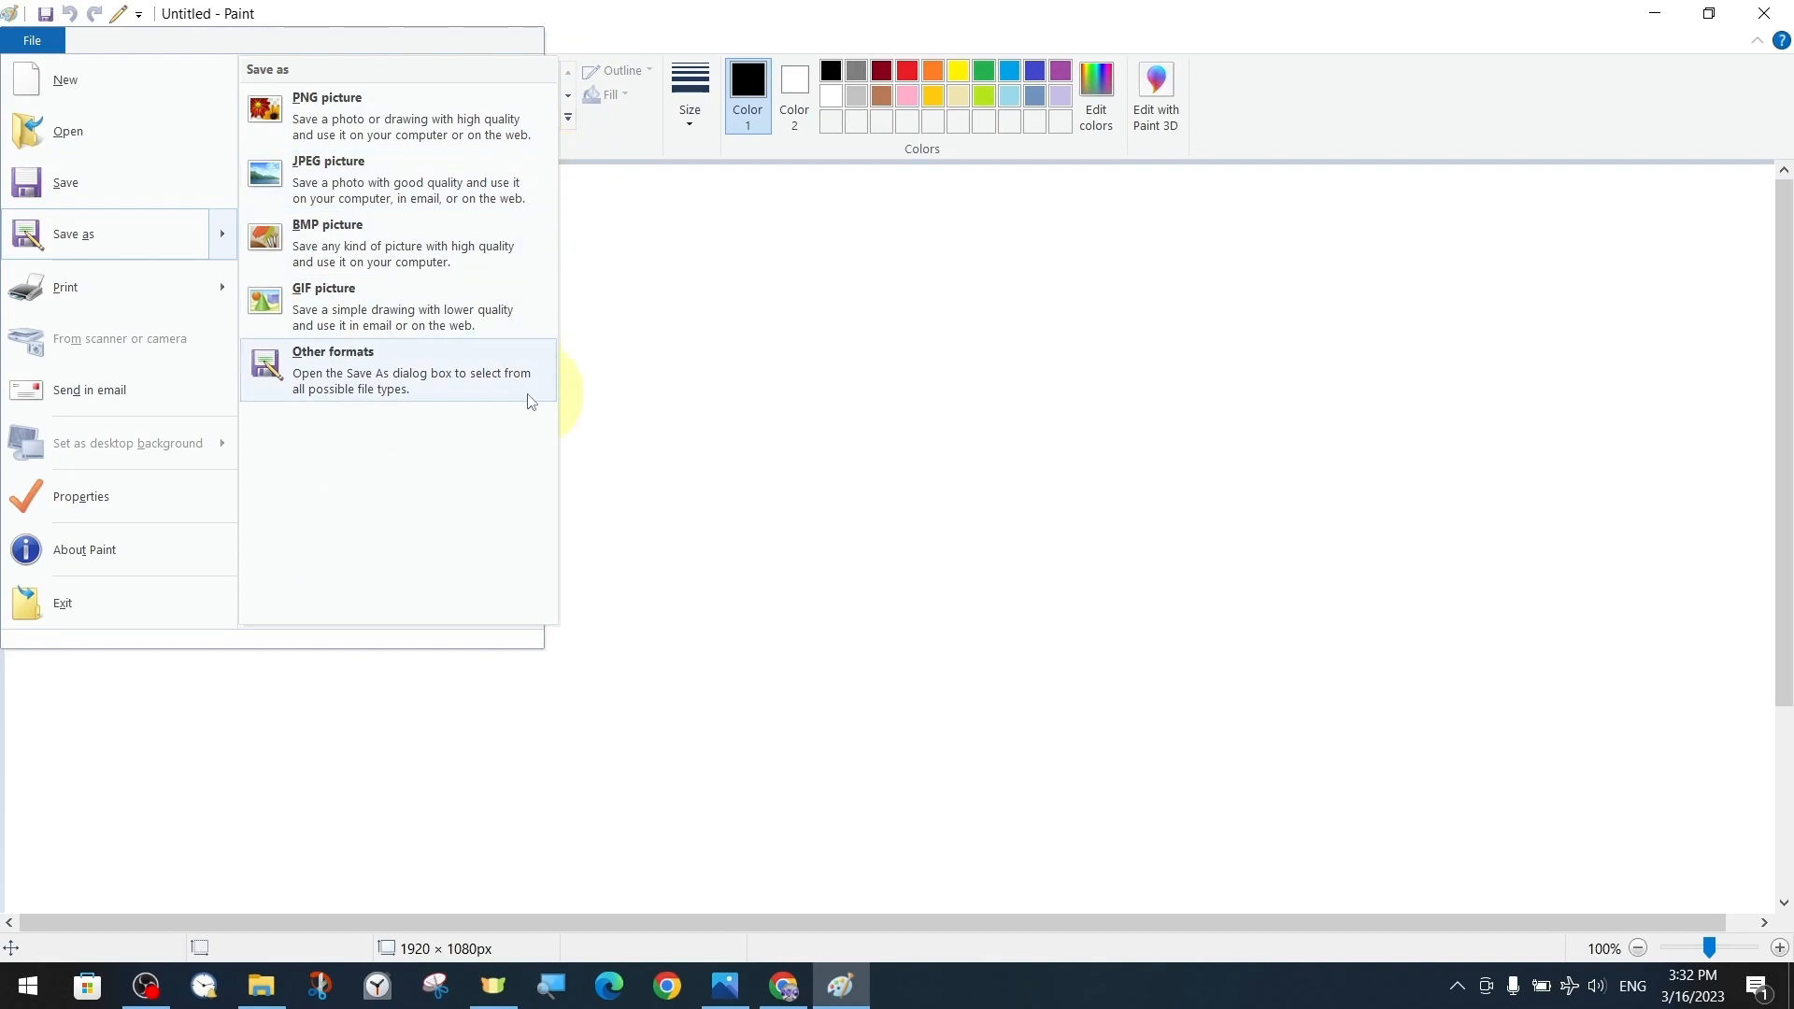
{"action": "mouse_move", "coordinate": [154, 295]}
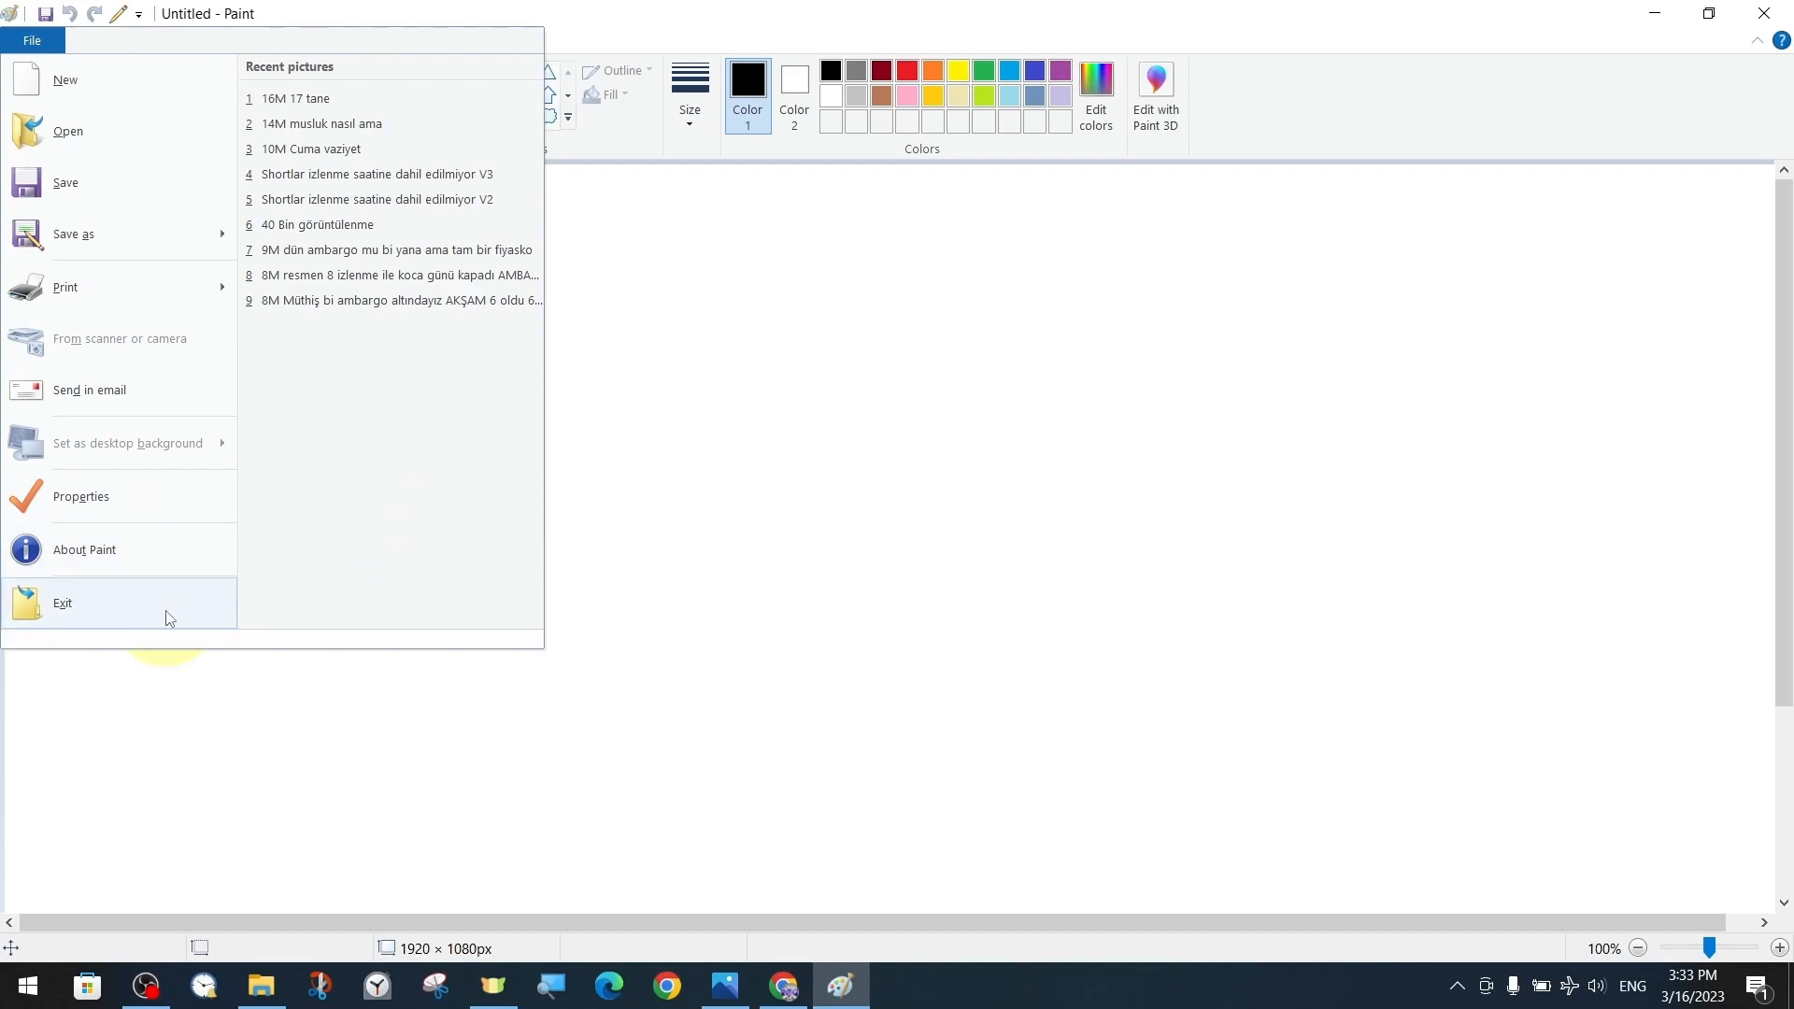
{"action": "left_click", "coordinate": [193, 495]}
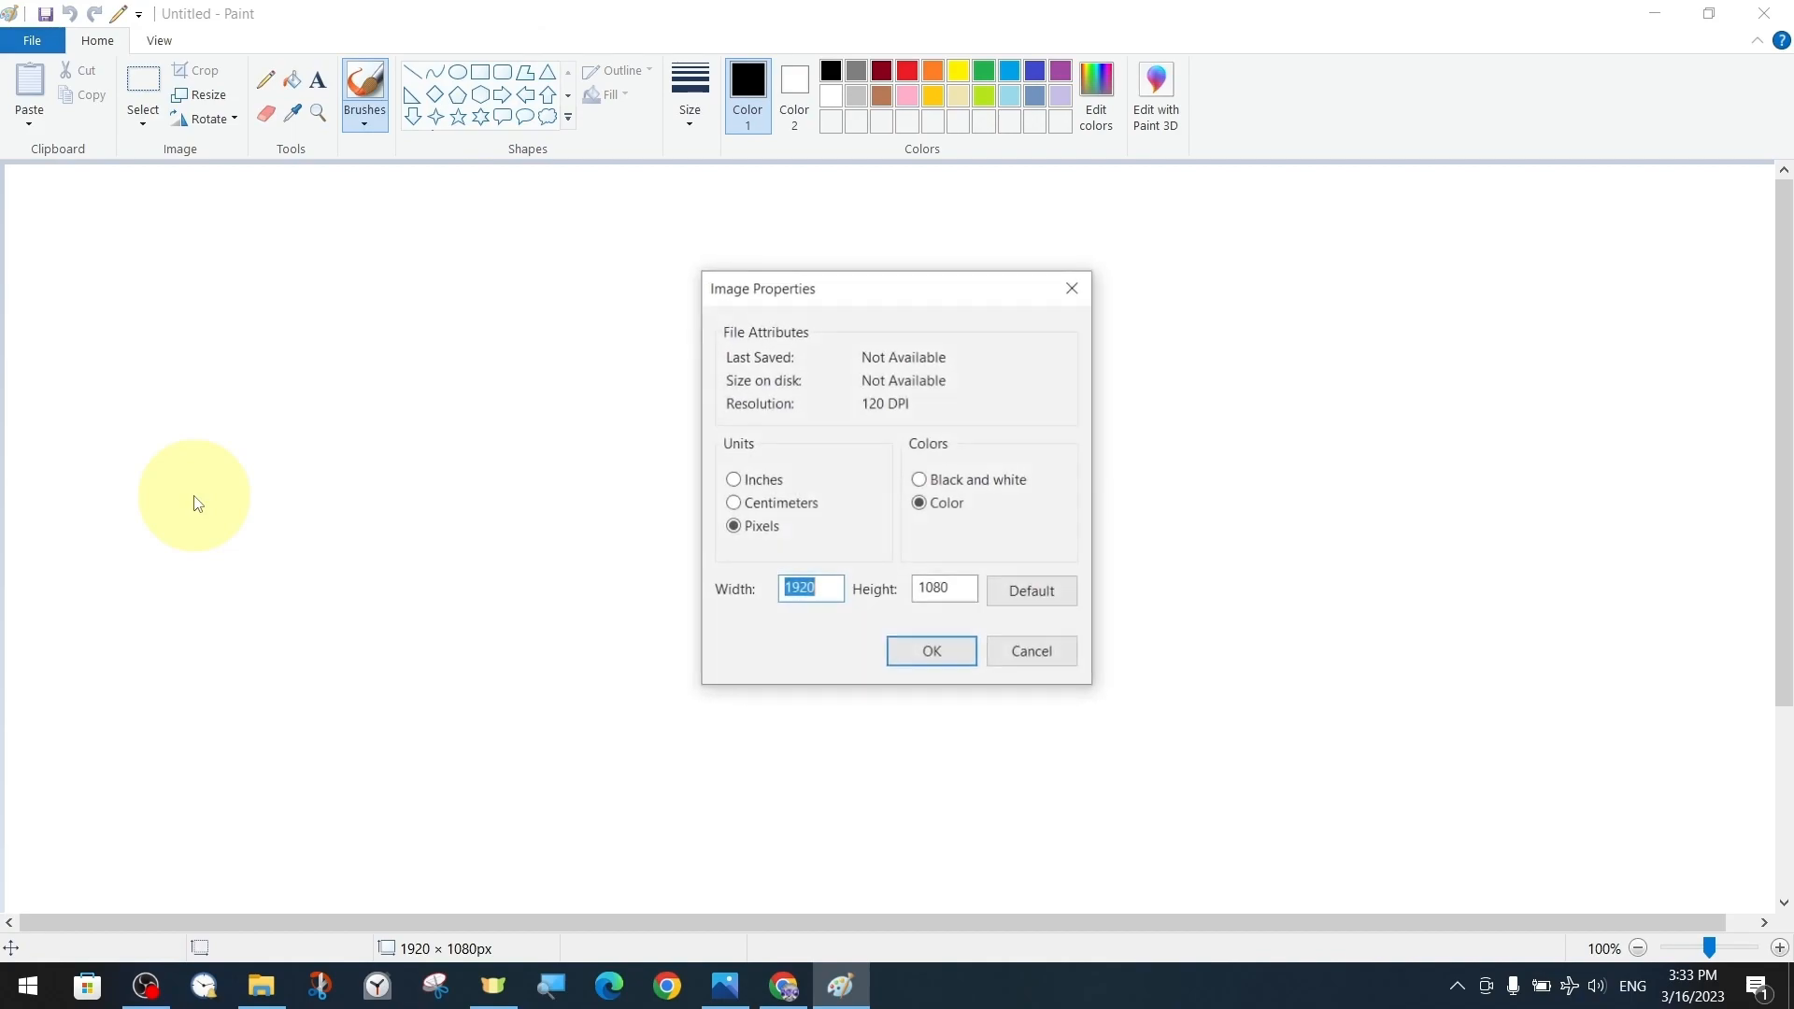
{"action": "mouse_move", "coordinate": [937, 290]}
{"action": "left_mouse_down"}
{"action": "mouse_move", "coordinate": [737, 280]}
{"action": "mouse_move", "coordinate": [667, 238]}
{"action": "left_mouse_up"}
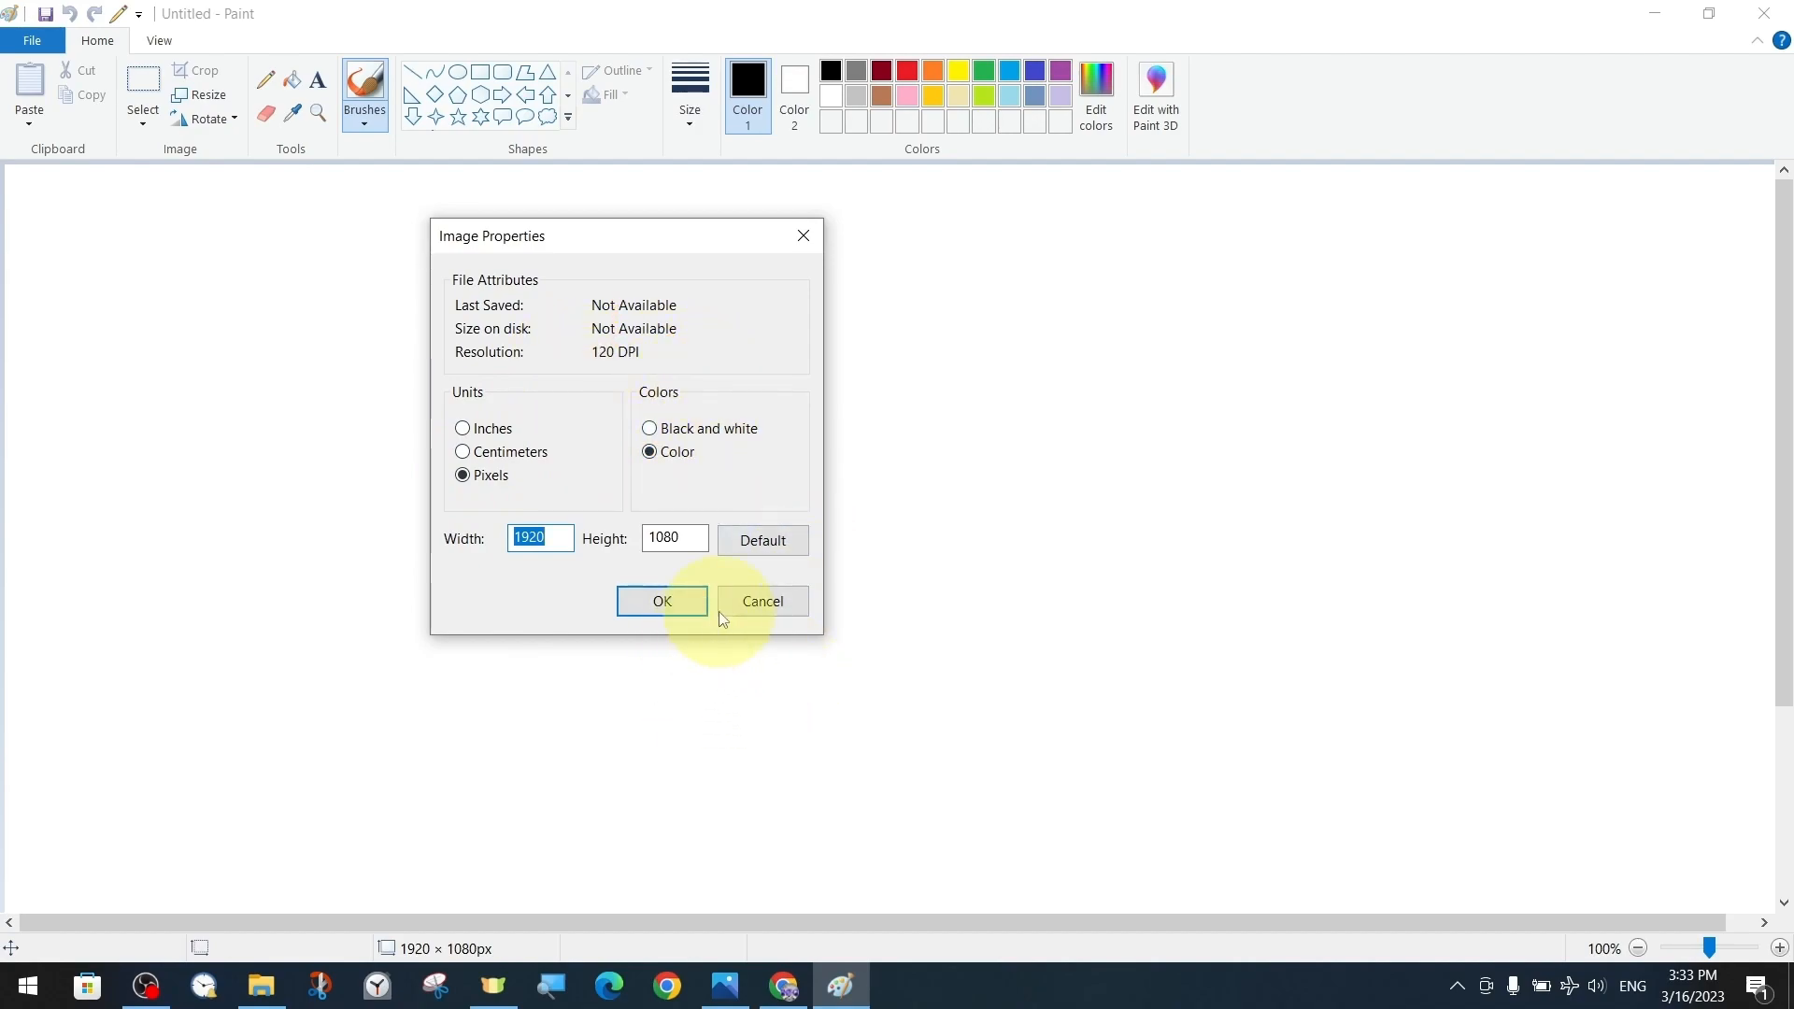
{"action": "left_click", "coordinate": [805, 235]}
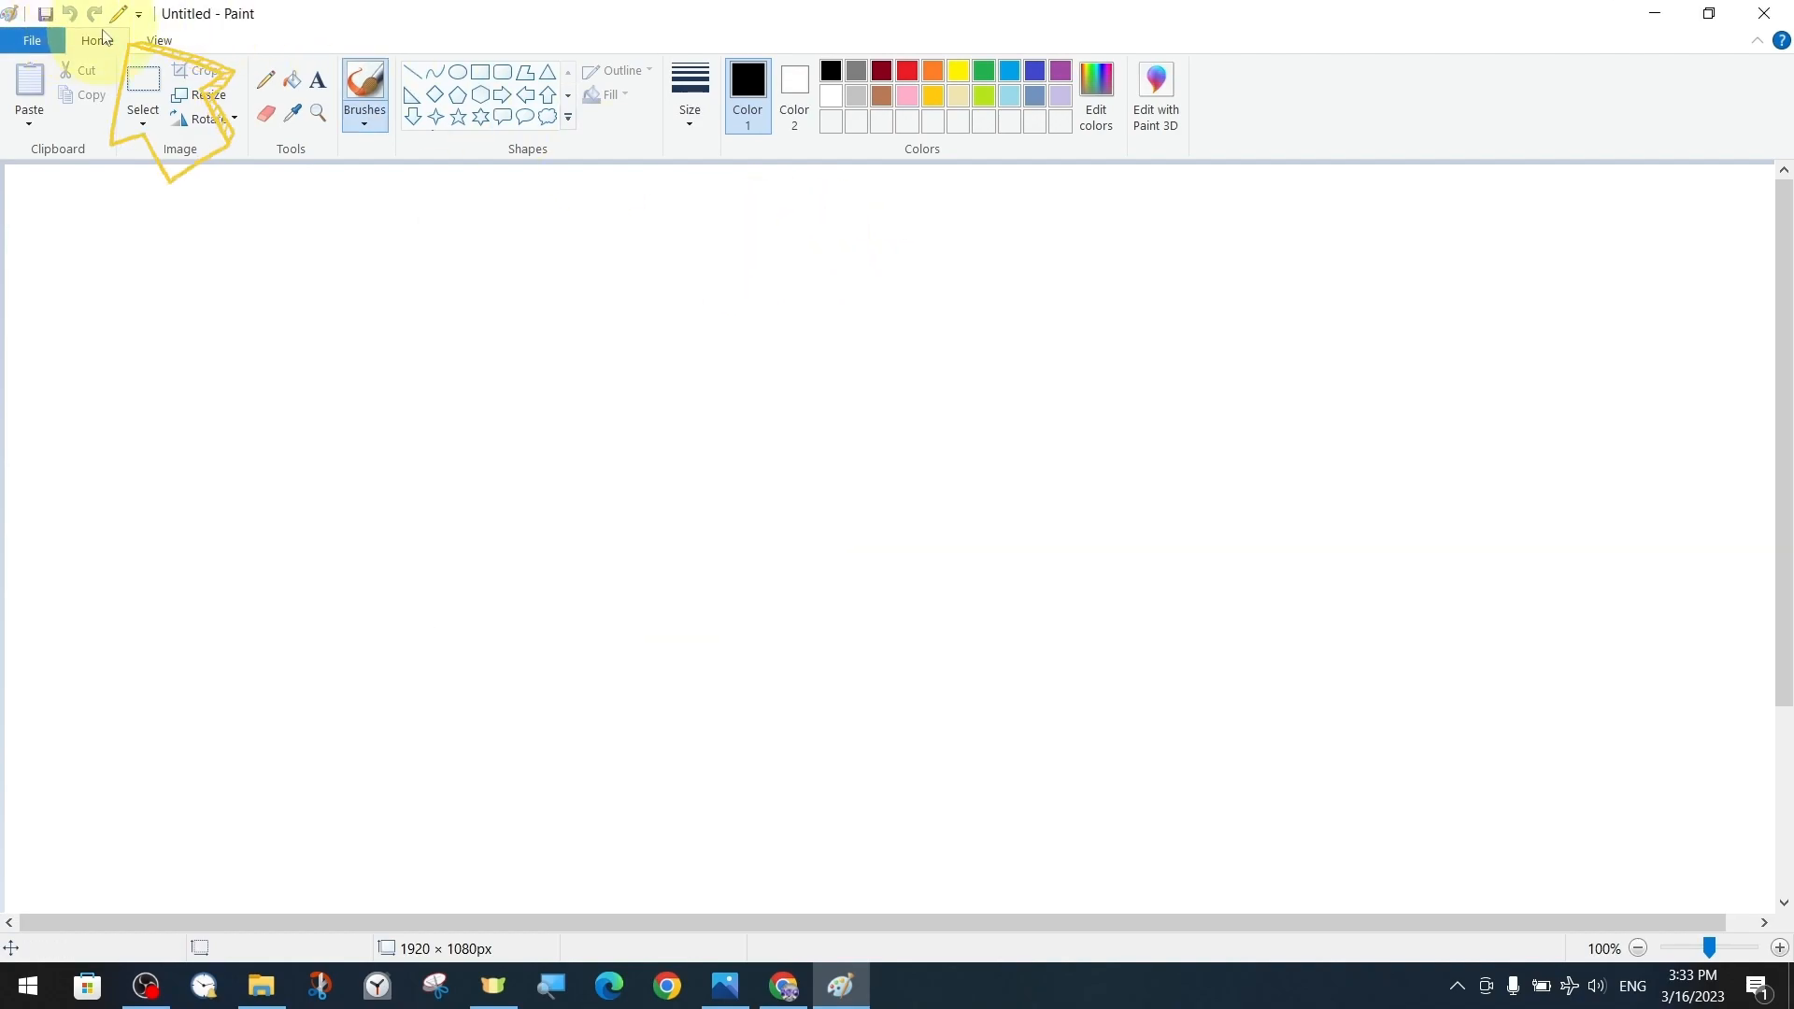
{"action": "left_click", "coordinate": [32, 40]}
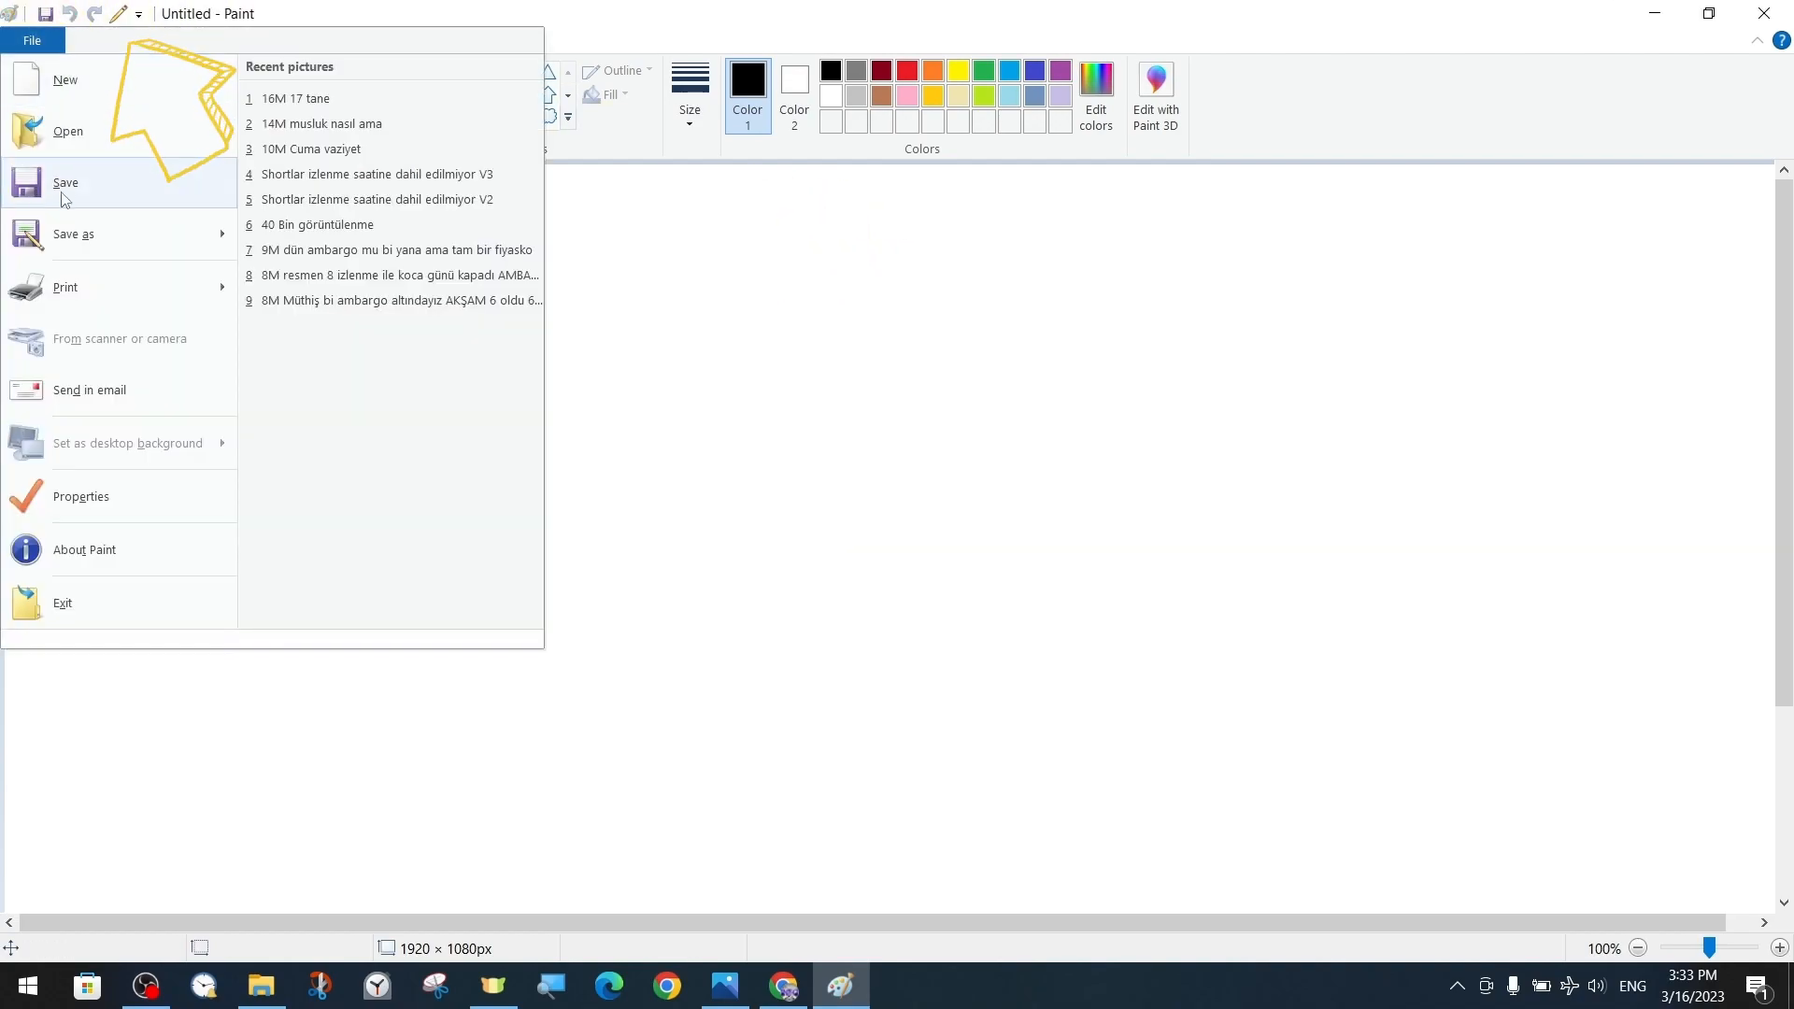
{"action": "left_click", "coordinate": [276, 19]}
Step: Remove the Save command from the Quick Access Toolbar and add it back
{"action": "left_click", "coordinate": [139, 15]}
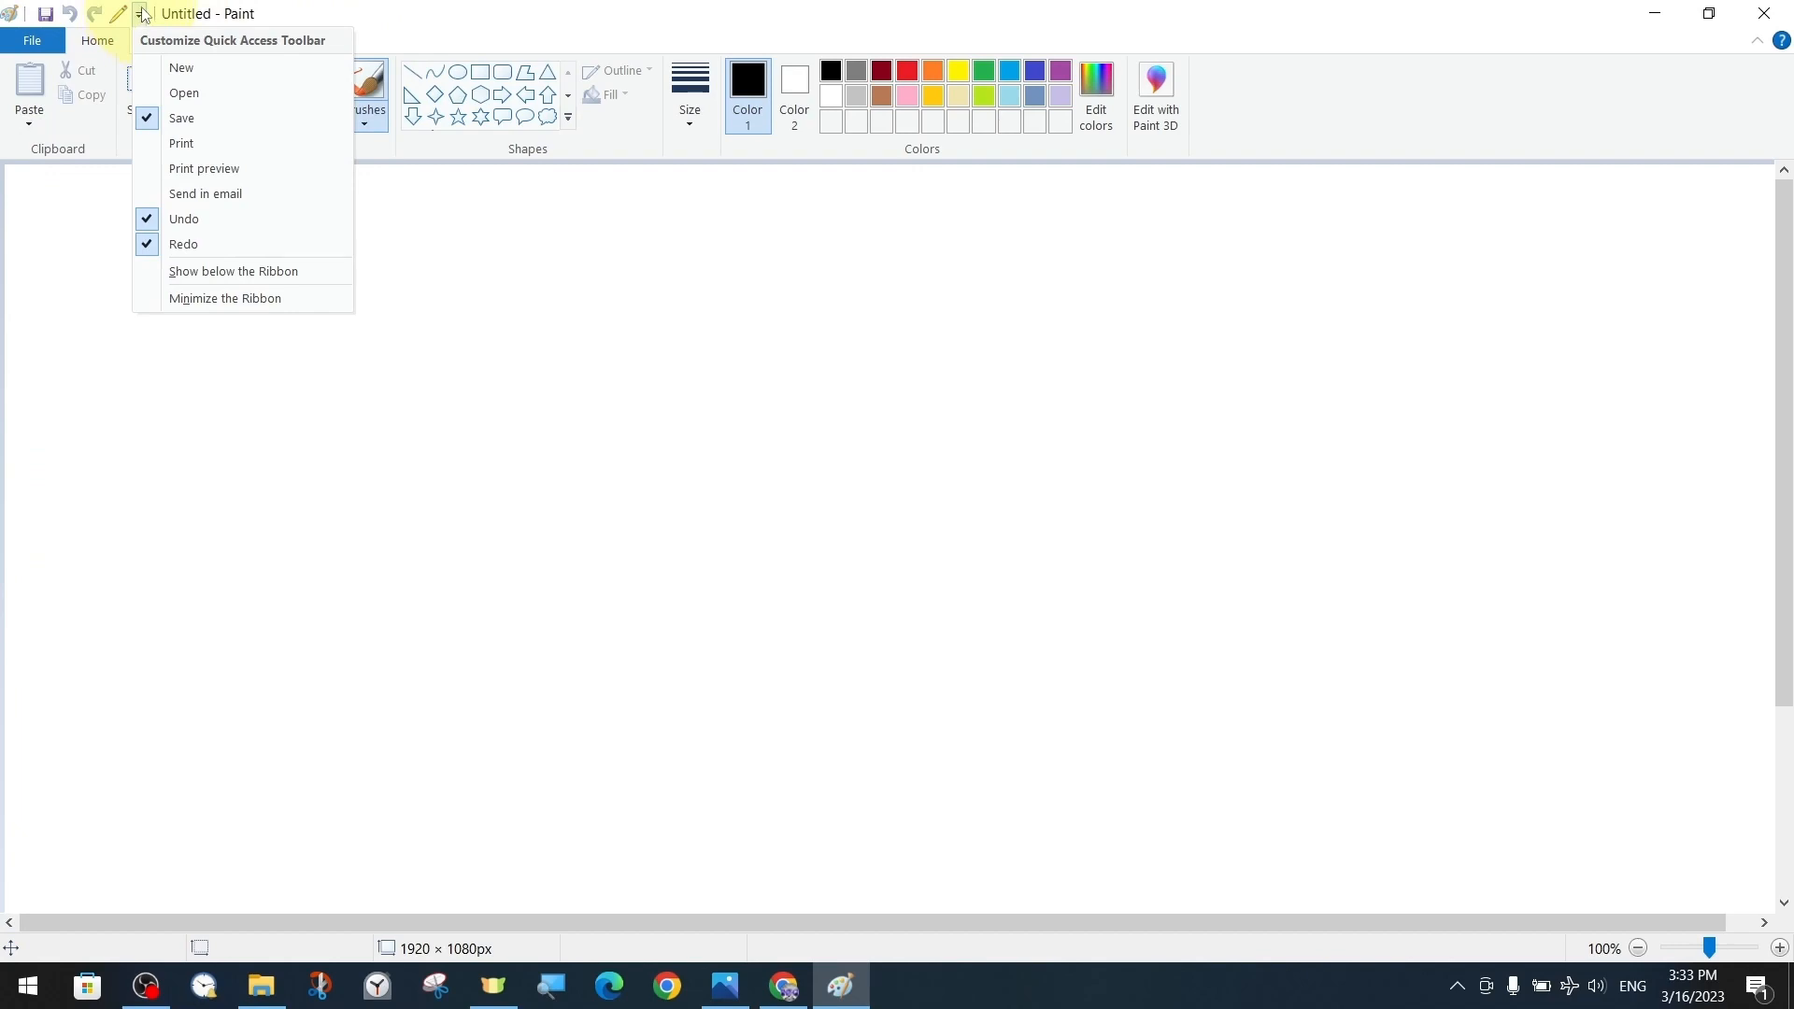
{"action": "left_click", "coordinate": [149, 118]}
{"action": "left_click", "coordinate": [115, 14]}
{"action": "left_click", "coordinate": [130, 118]}
Step: Try adding Print and Print preview to the Quick Access Toolbar, and remove both again
{"action": "left_click", "coordinate": [138, 14]}
{"action": "left_click", "coordinate": [149, 143]}
{"action": "left_click", "coordinate": [163, 14]}
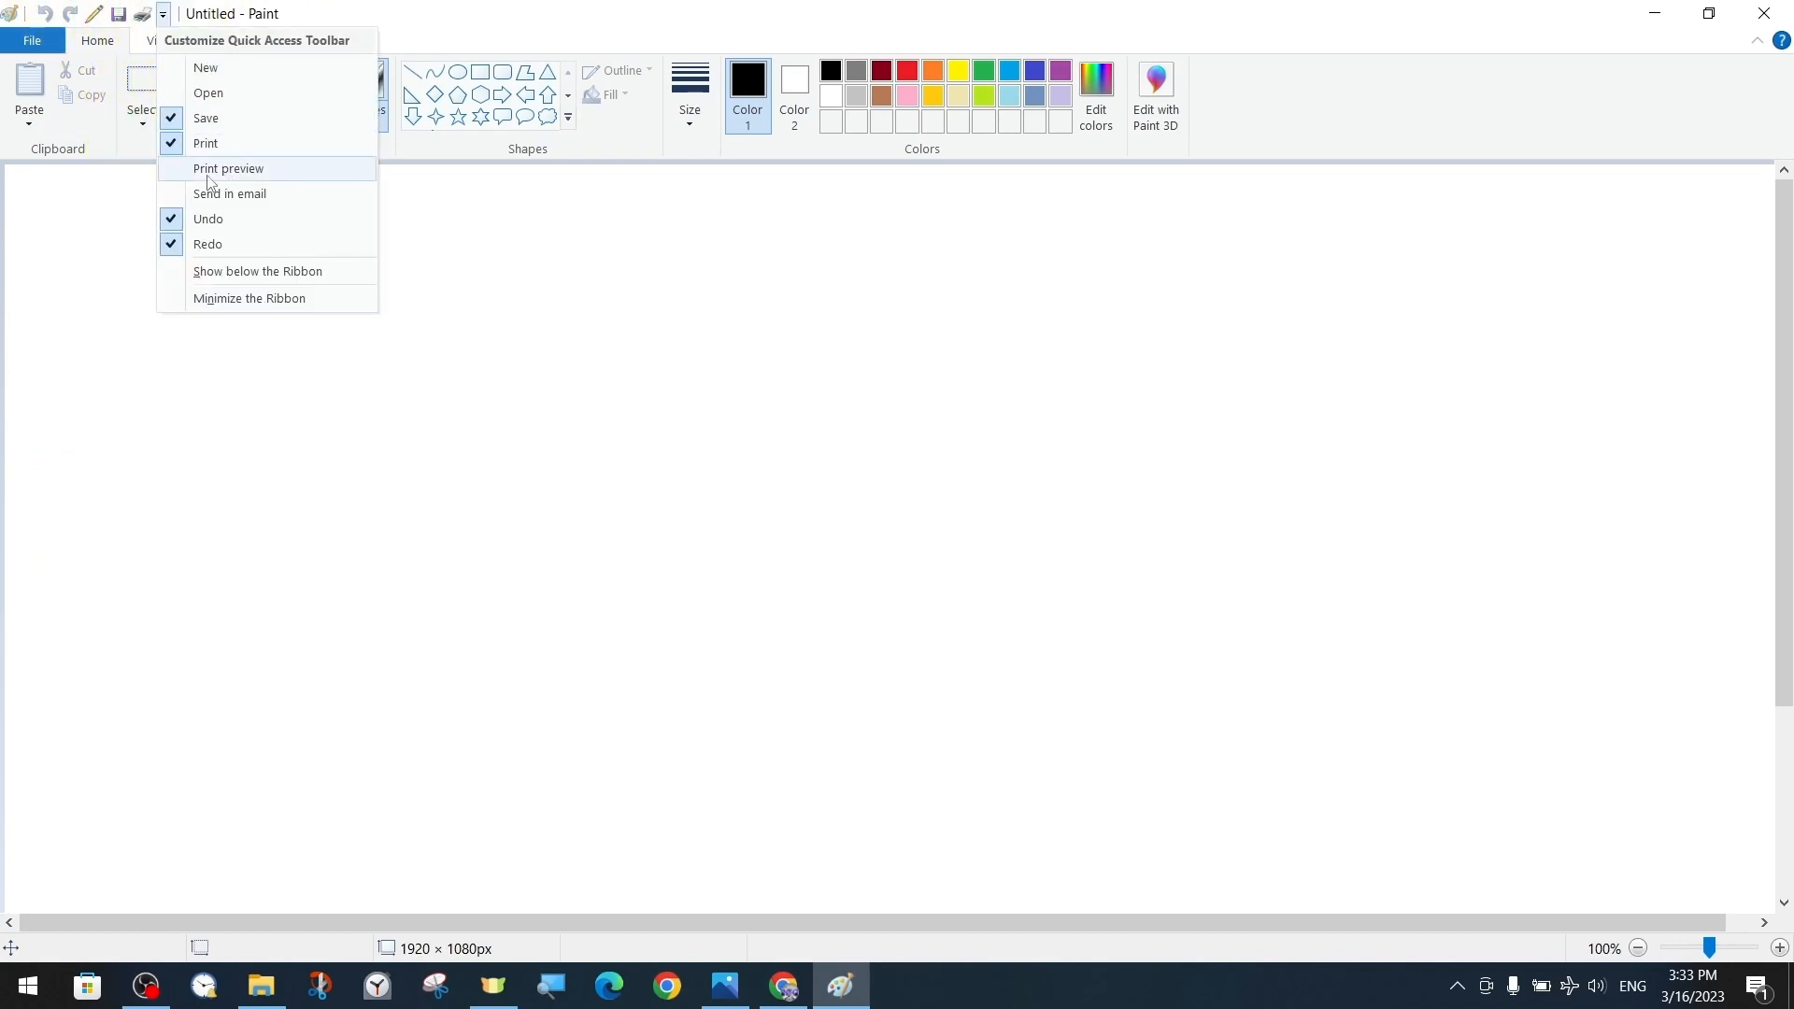
{"action": "left_click", "coordinate": [187, 14]}
{"action": "left_click", "coordinate": [192, 168]}
{"action": "left_click", "coordinate": [162, 14]}
{"action": "left_click", "coordinate": [183, 143]}
Step: Add the New command to the Quick Access Toolbar
{"action": "left_click", "coordinate": [138, 14]}
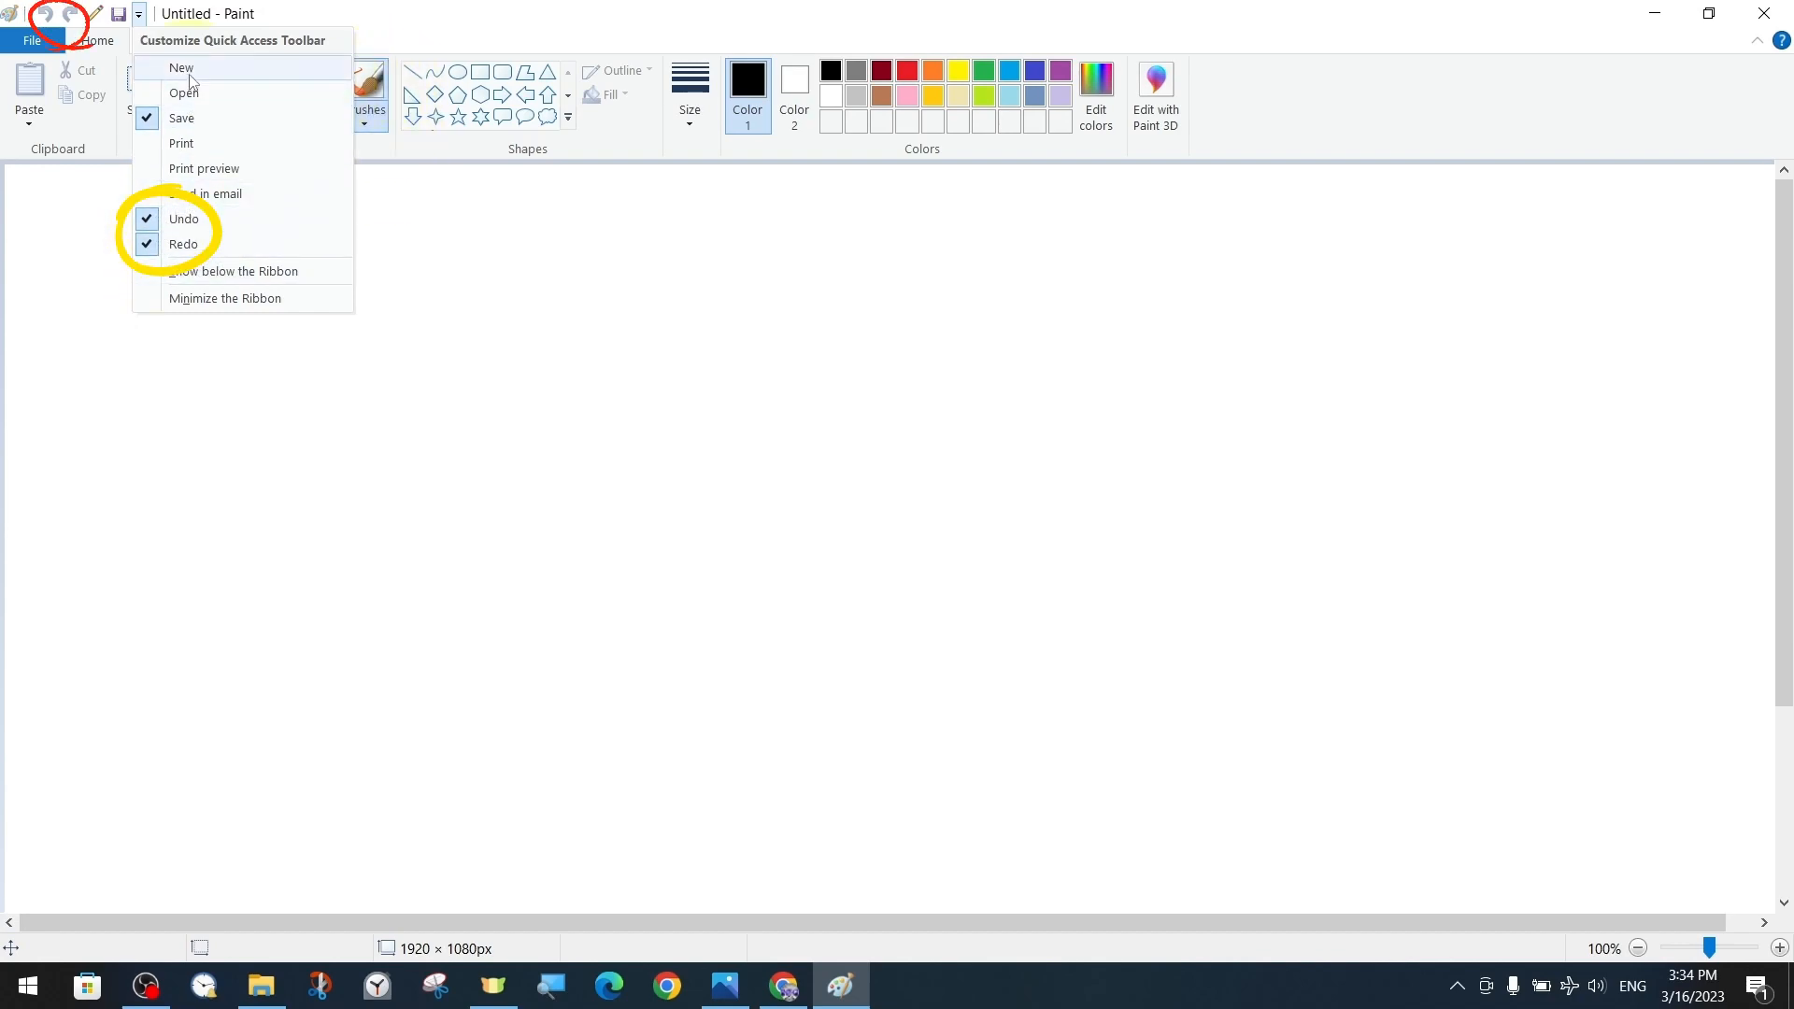
{"action": "left_click", "coordinate": [161, 68]}
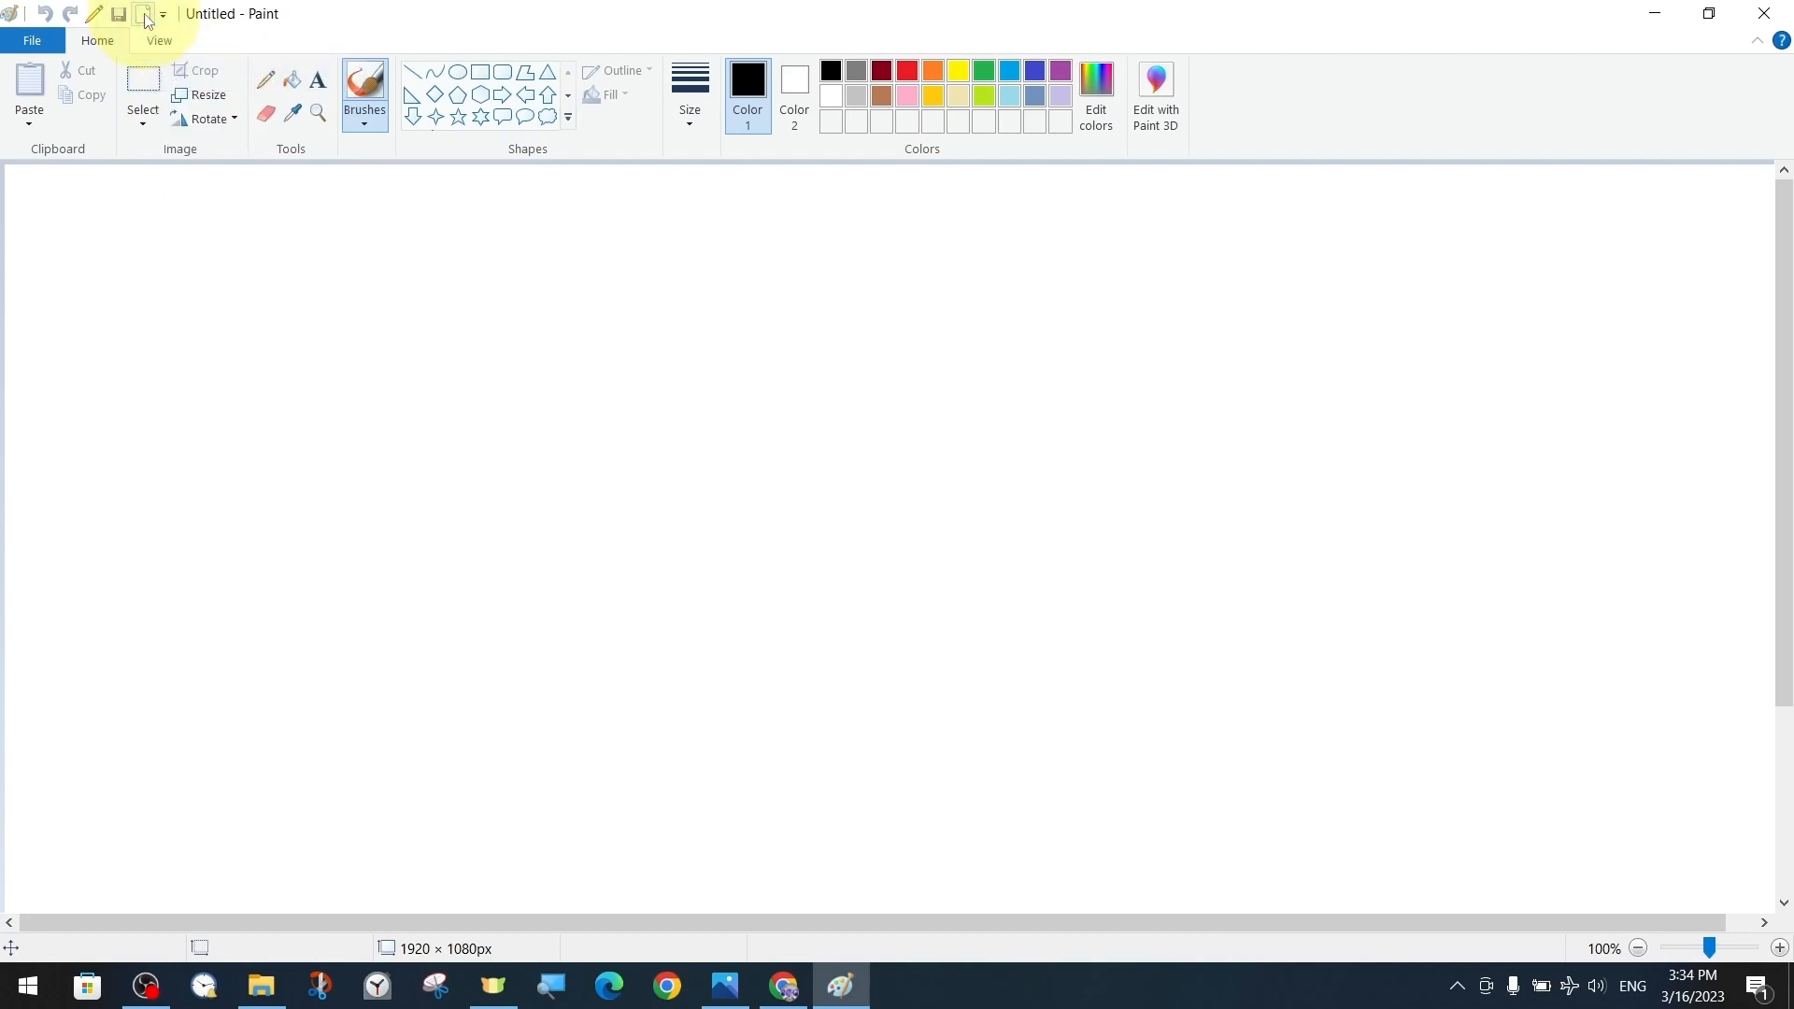
{"action": "left_click", "coordinate": [165, 15]}
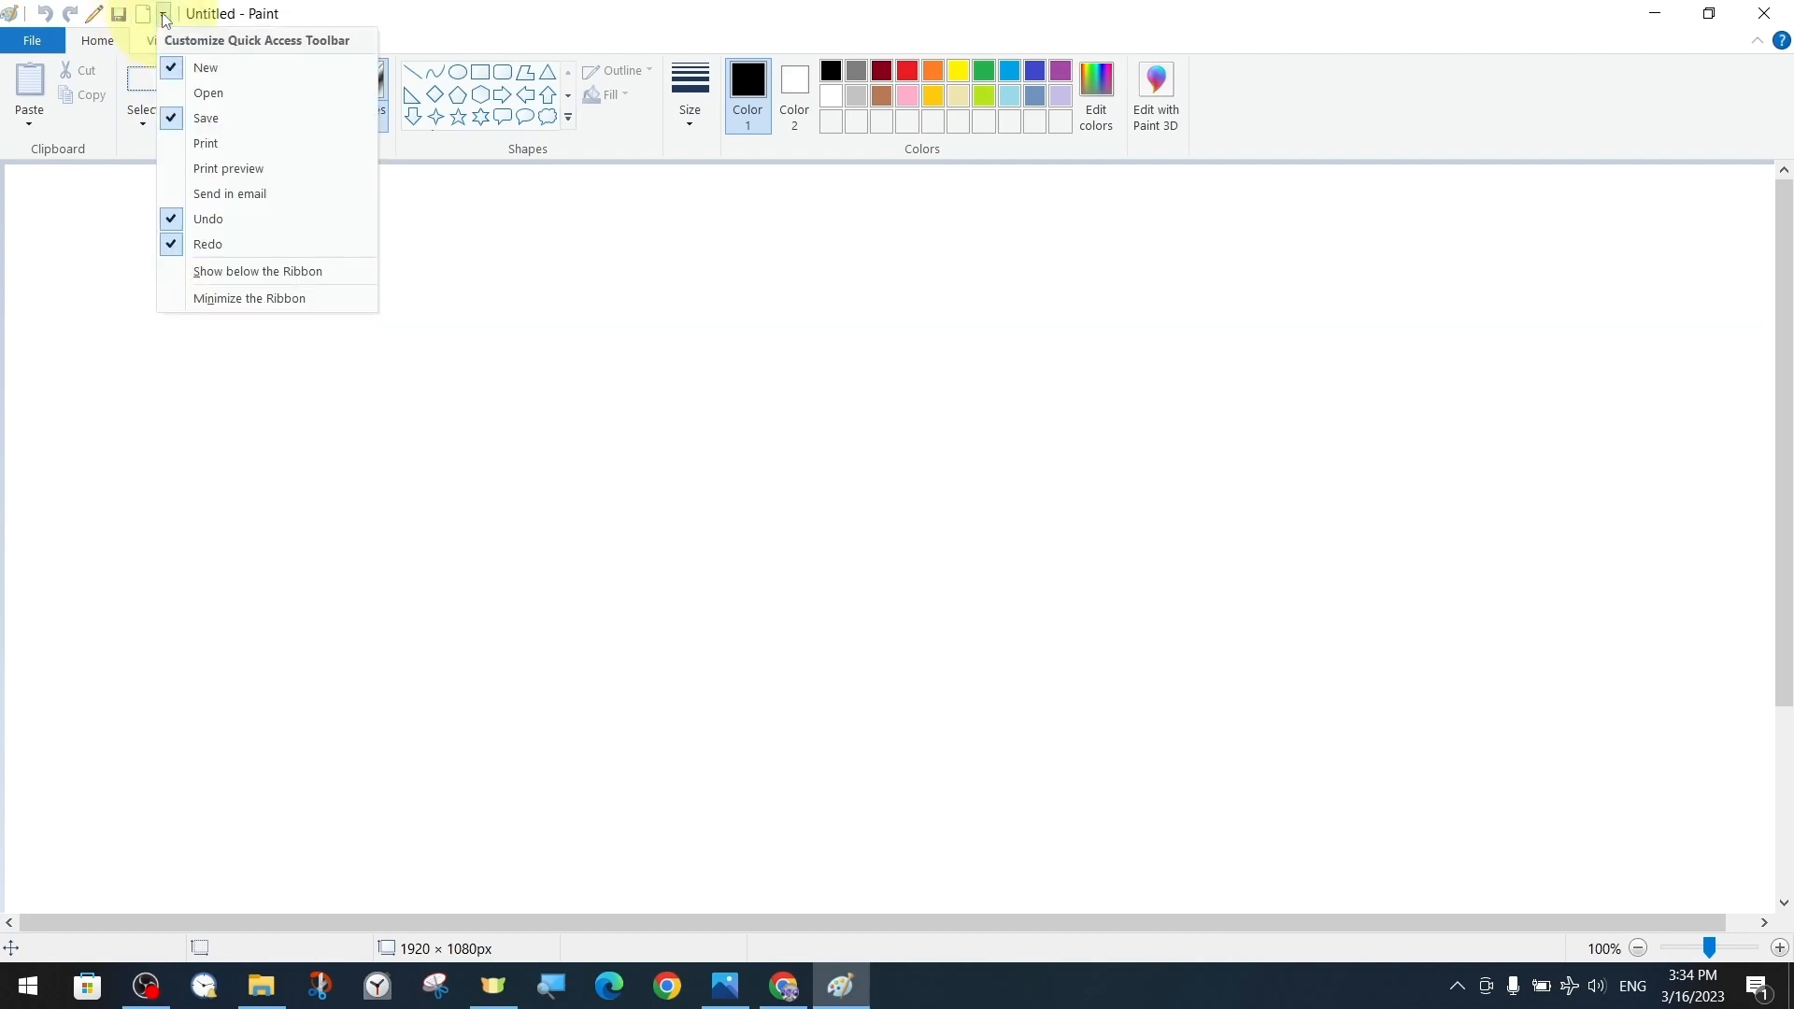
{"action": "left_click", "coordinate": [373, 11]}
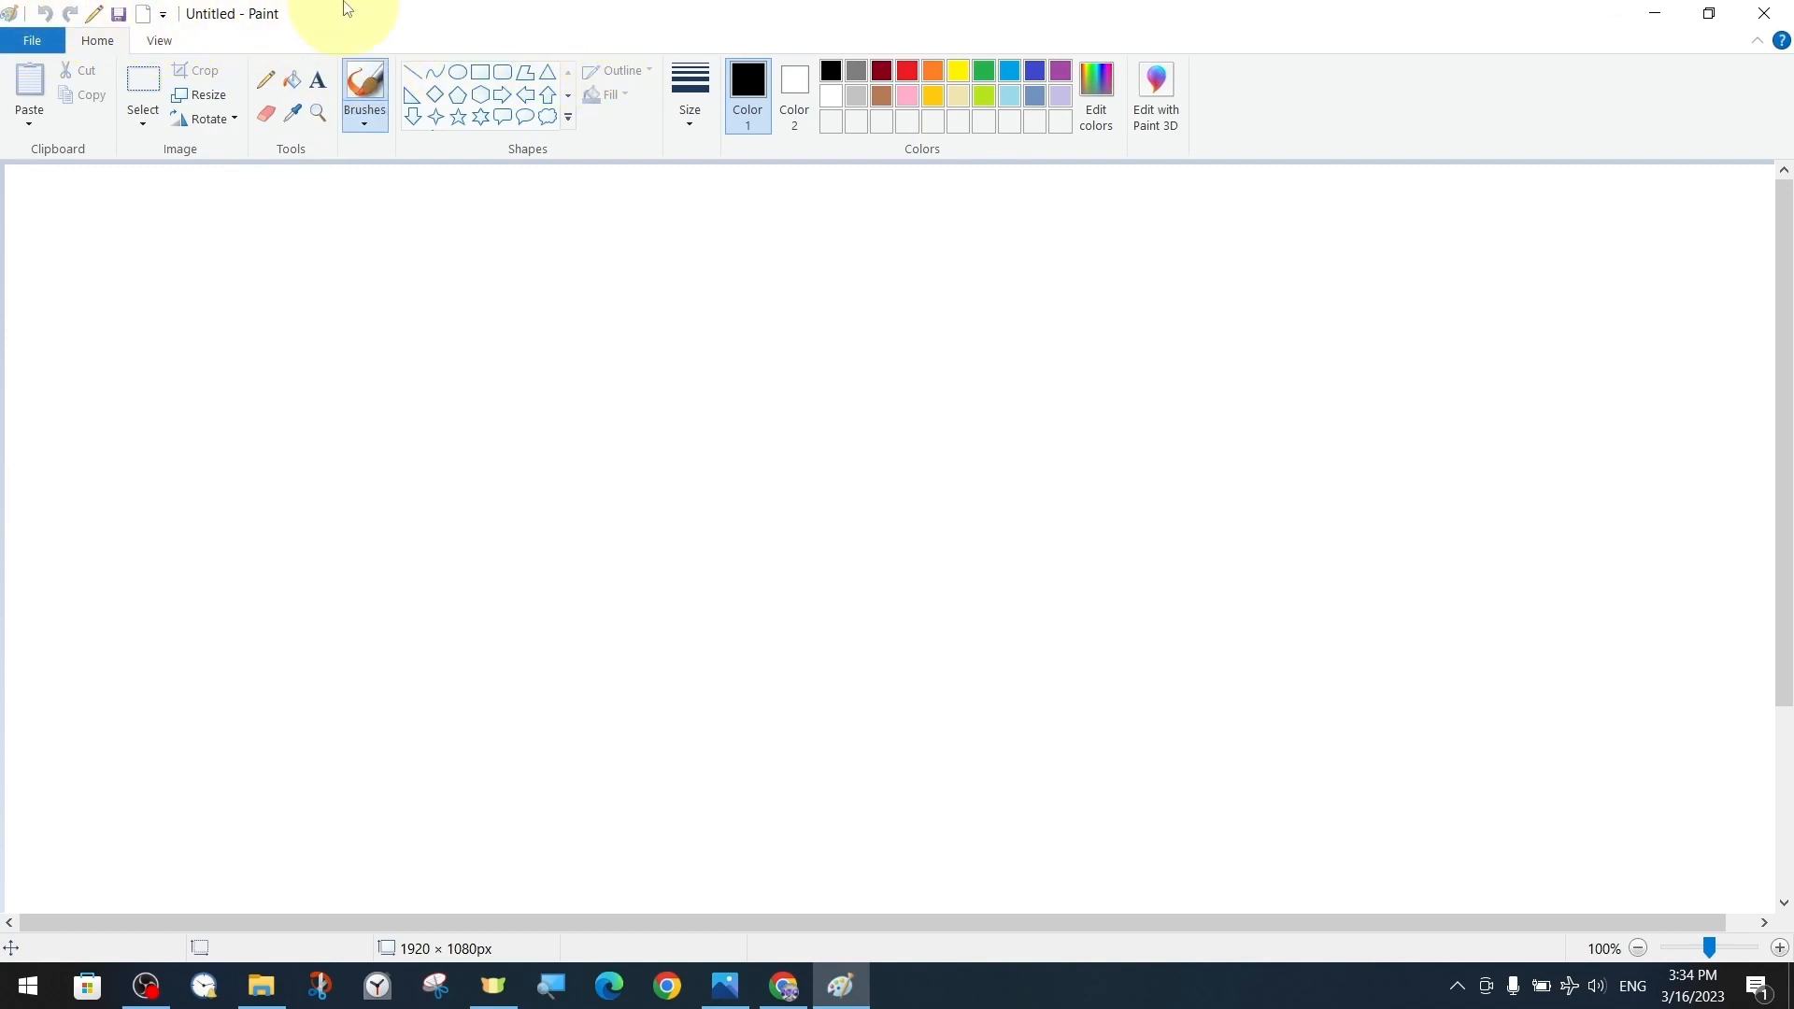
Step: Draw three wavy black pencil lines diagonally across the canvas, using a greater thickness for each new line
{"action": "left_click", "coordinate": [161, 41]}
{"action": "left_click", "coordinate": [97, 41]}
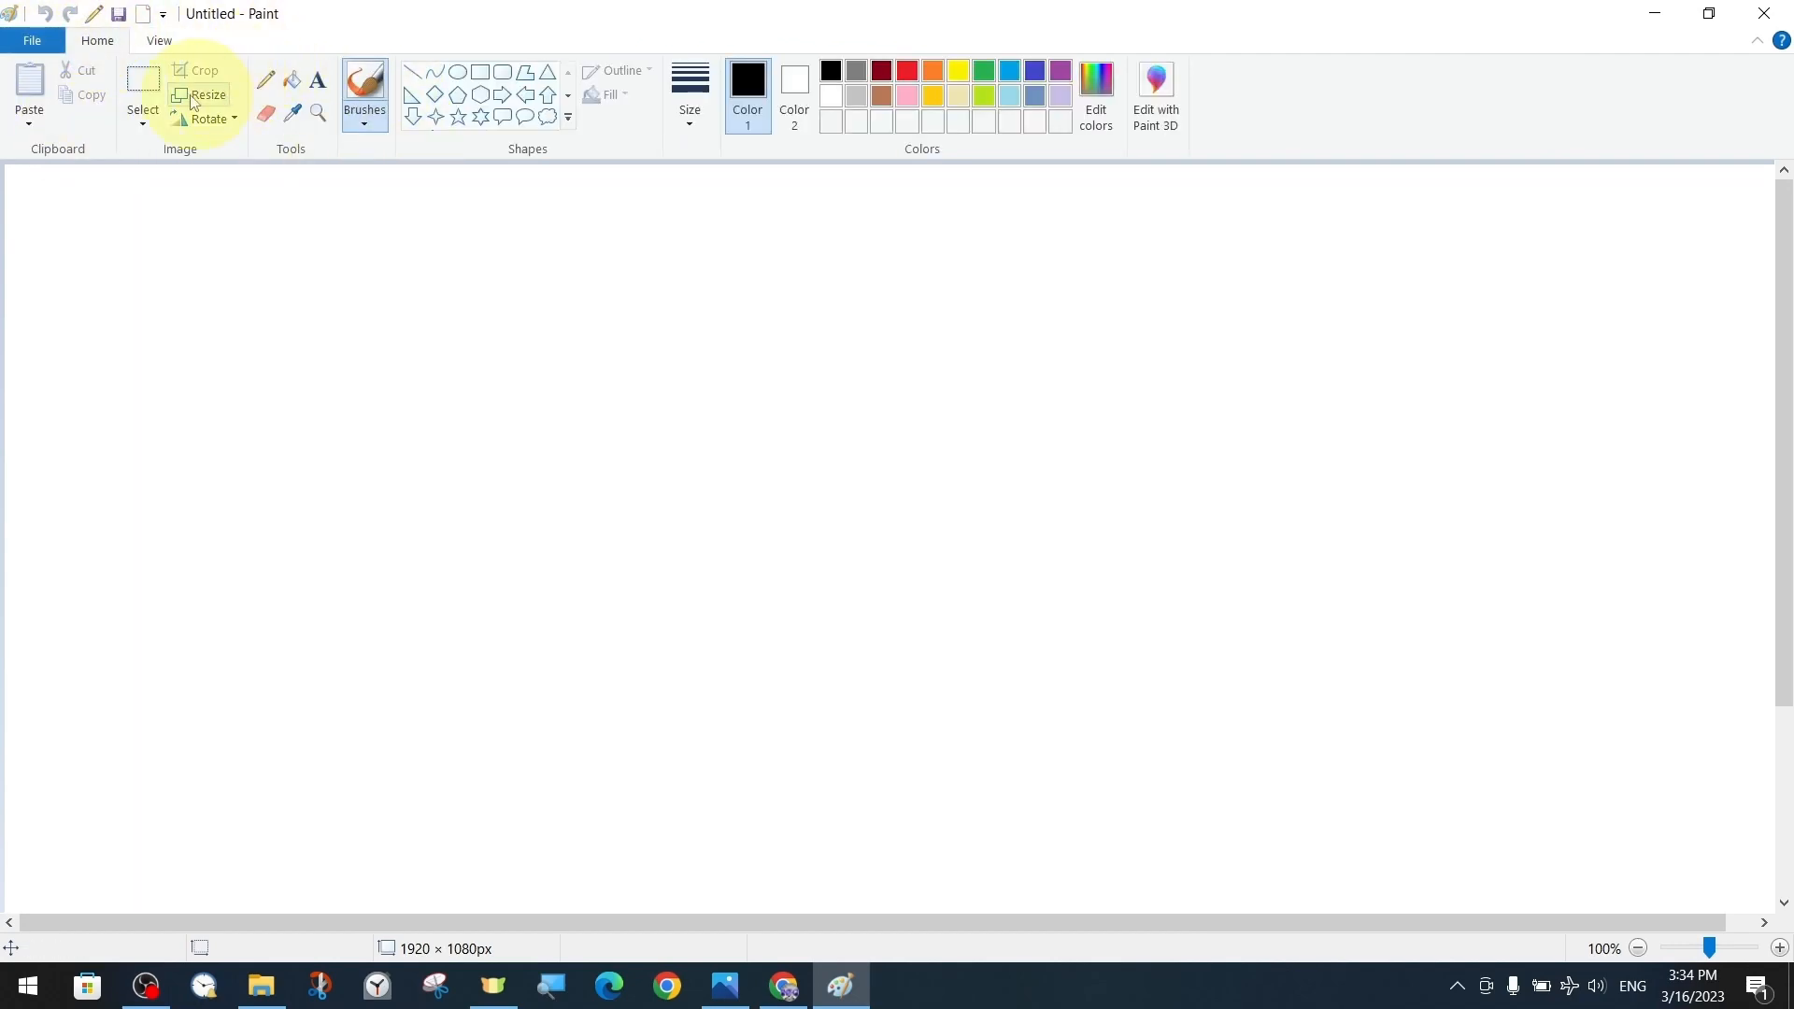
{"action": "left_click", "coordinate": [268, 78]}
{"action": "mouse_move", "coordinate": [149, 346]}
{"action": "left_mouse_down"}
{"action": "mouse_move", "coordinate": [250, 277]}
{"action": "mouse_move", "coordinate": [305, 410]}
{"action": "mouse_move", "coordinate": [443, 360]}
{"action": "mouse_move", "coordinate": [496, 466]}
{"action": "mouse_move", "coordinate": [1065, 651]}
{"action": "left_mouse_up"}
{"action": "left_click", "coordinate": [689, 93]}
{"action": "left_click", "coordinate": [725, 309]}
{"action": "left_click_drag", "start_coordinate": [343, 239], "coordinate": [1115, 521]}
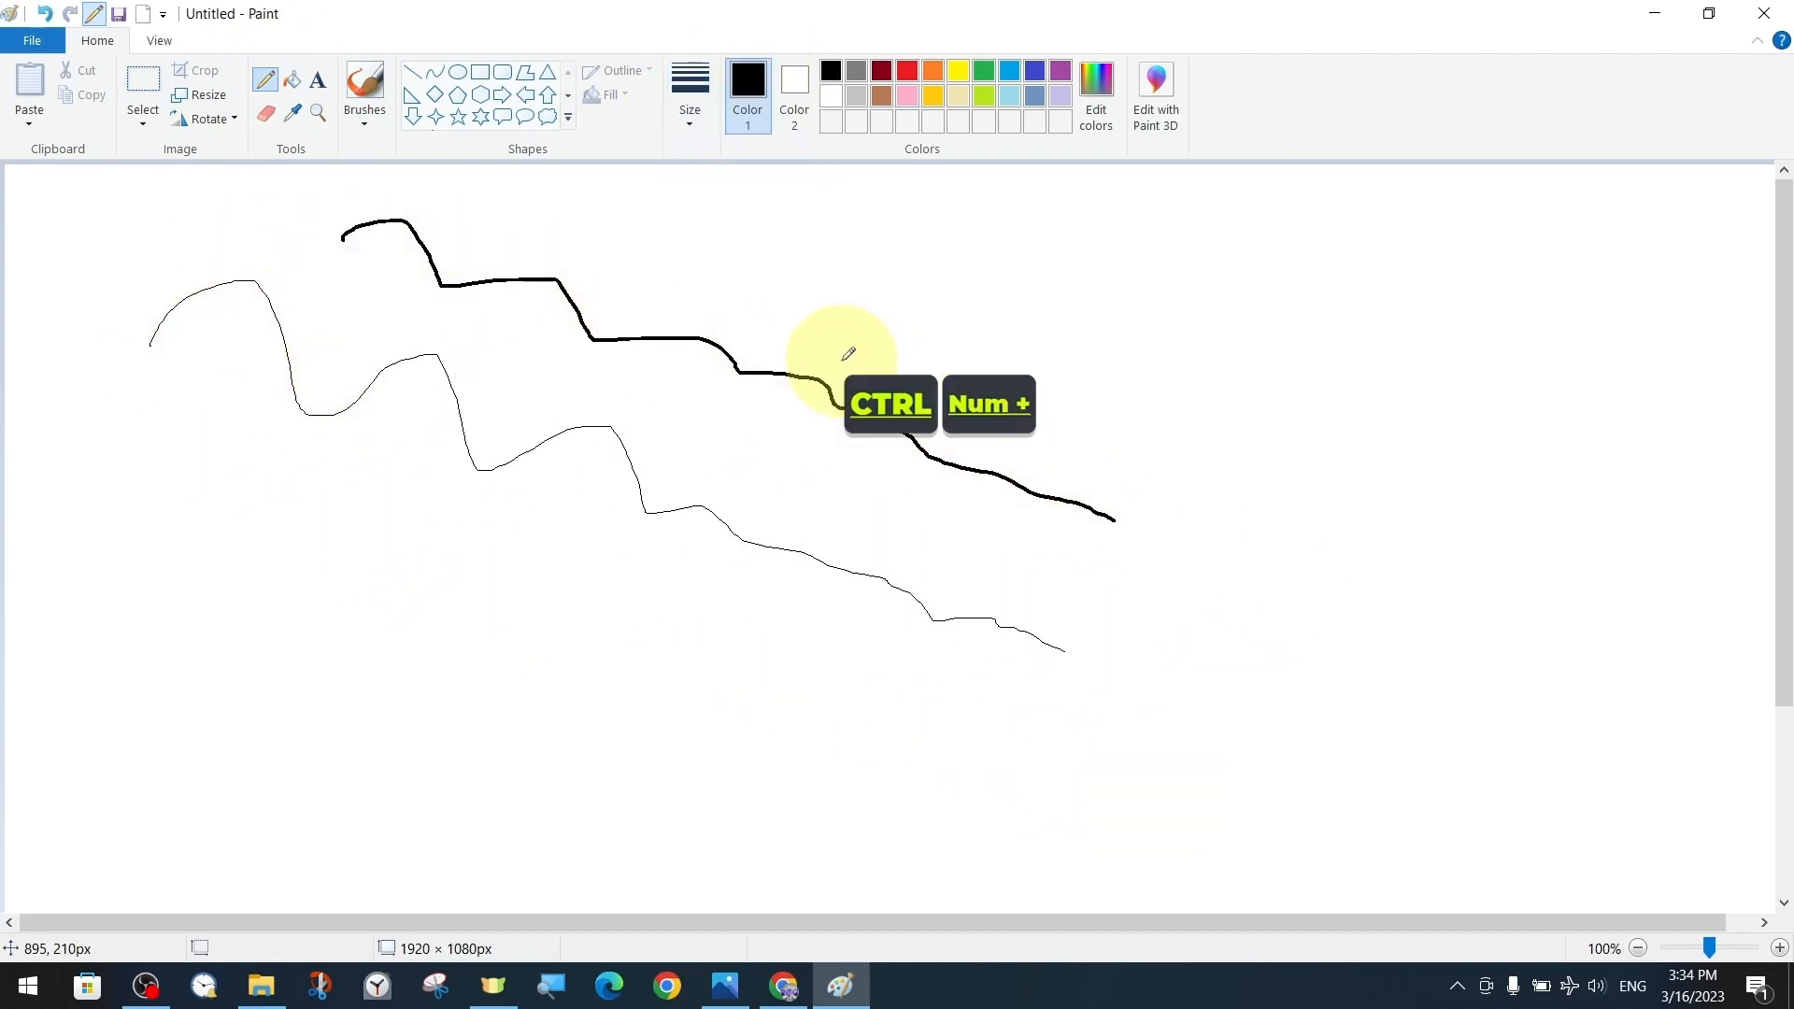
{"action": "left_click_drag", "start_coordinate": [729, 205], "coordinate": [1540, 563]}
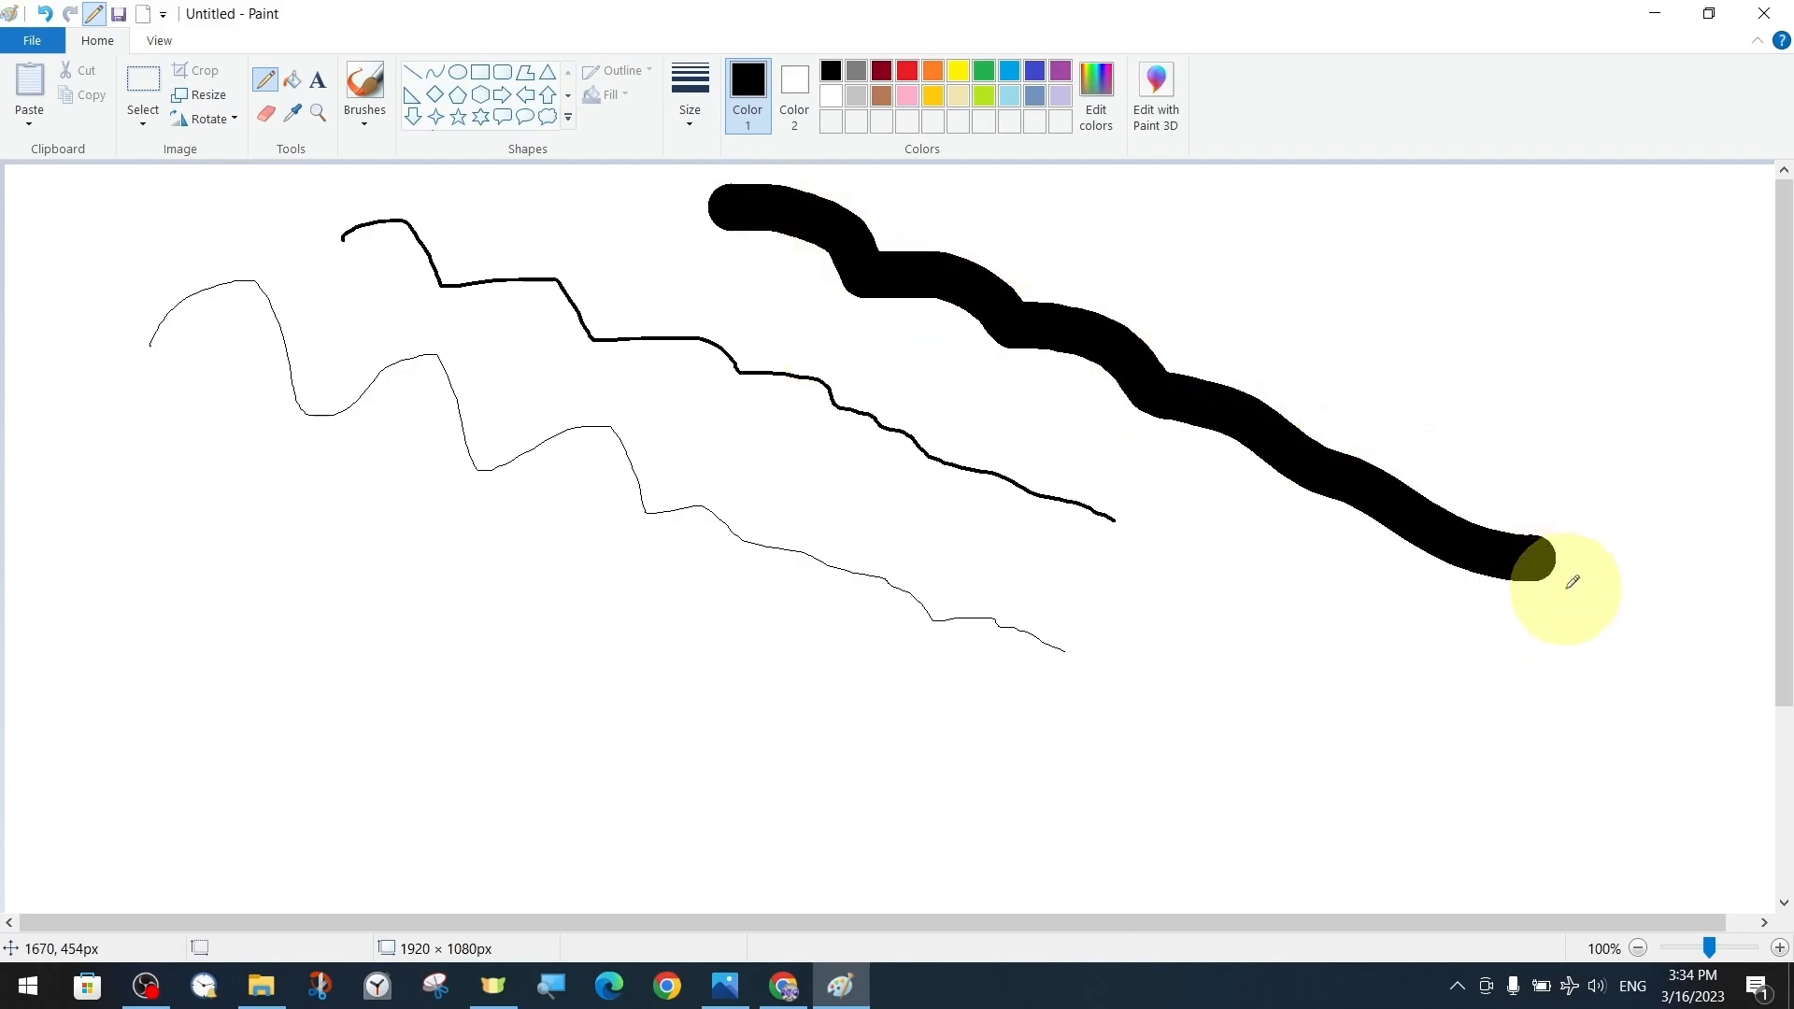
Step: Zoom in on the drawing in increments up to 700%
{"action": "left_click", "coordinate": [159, 42]}
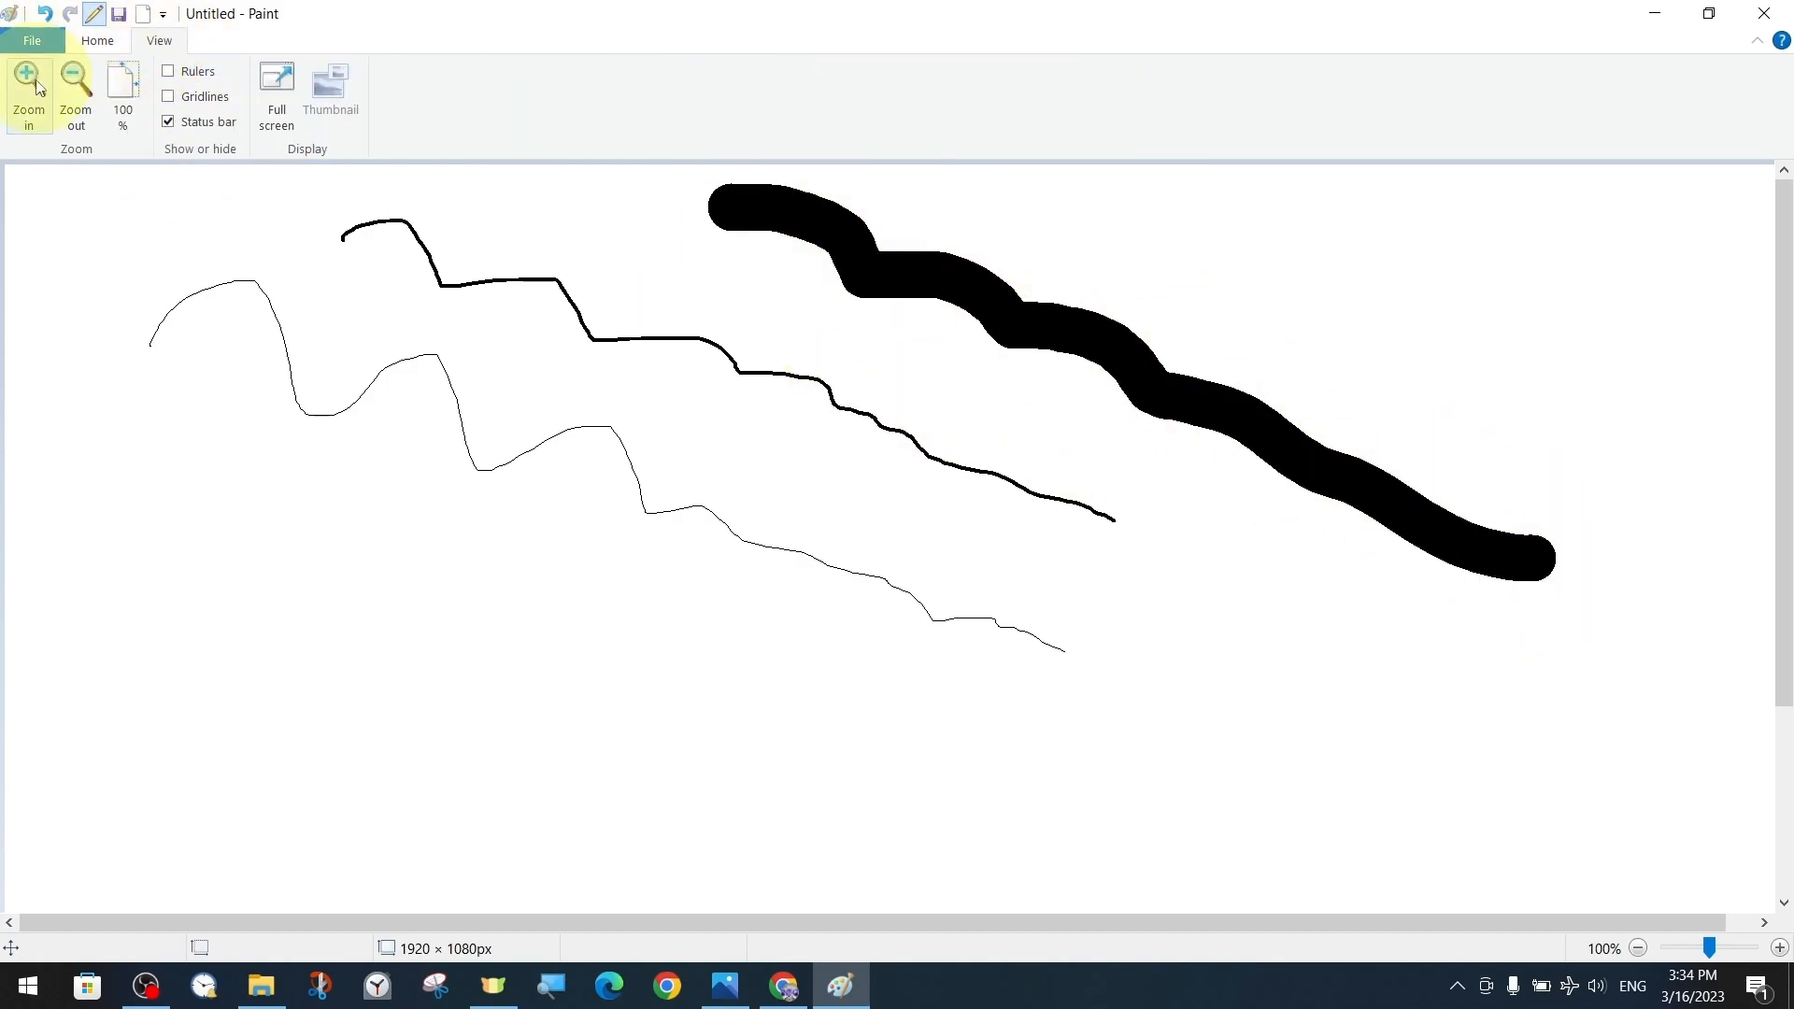
{"action": "left_click", "coordinate": [31, 95]}
{"action": "left_click", "coordinate": [30, 95]}
{"action": "left_click", "coordinate": [31, 95]}
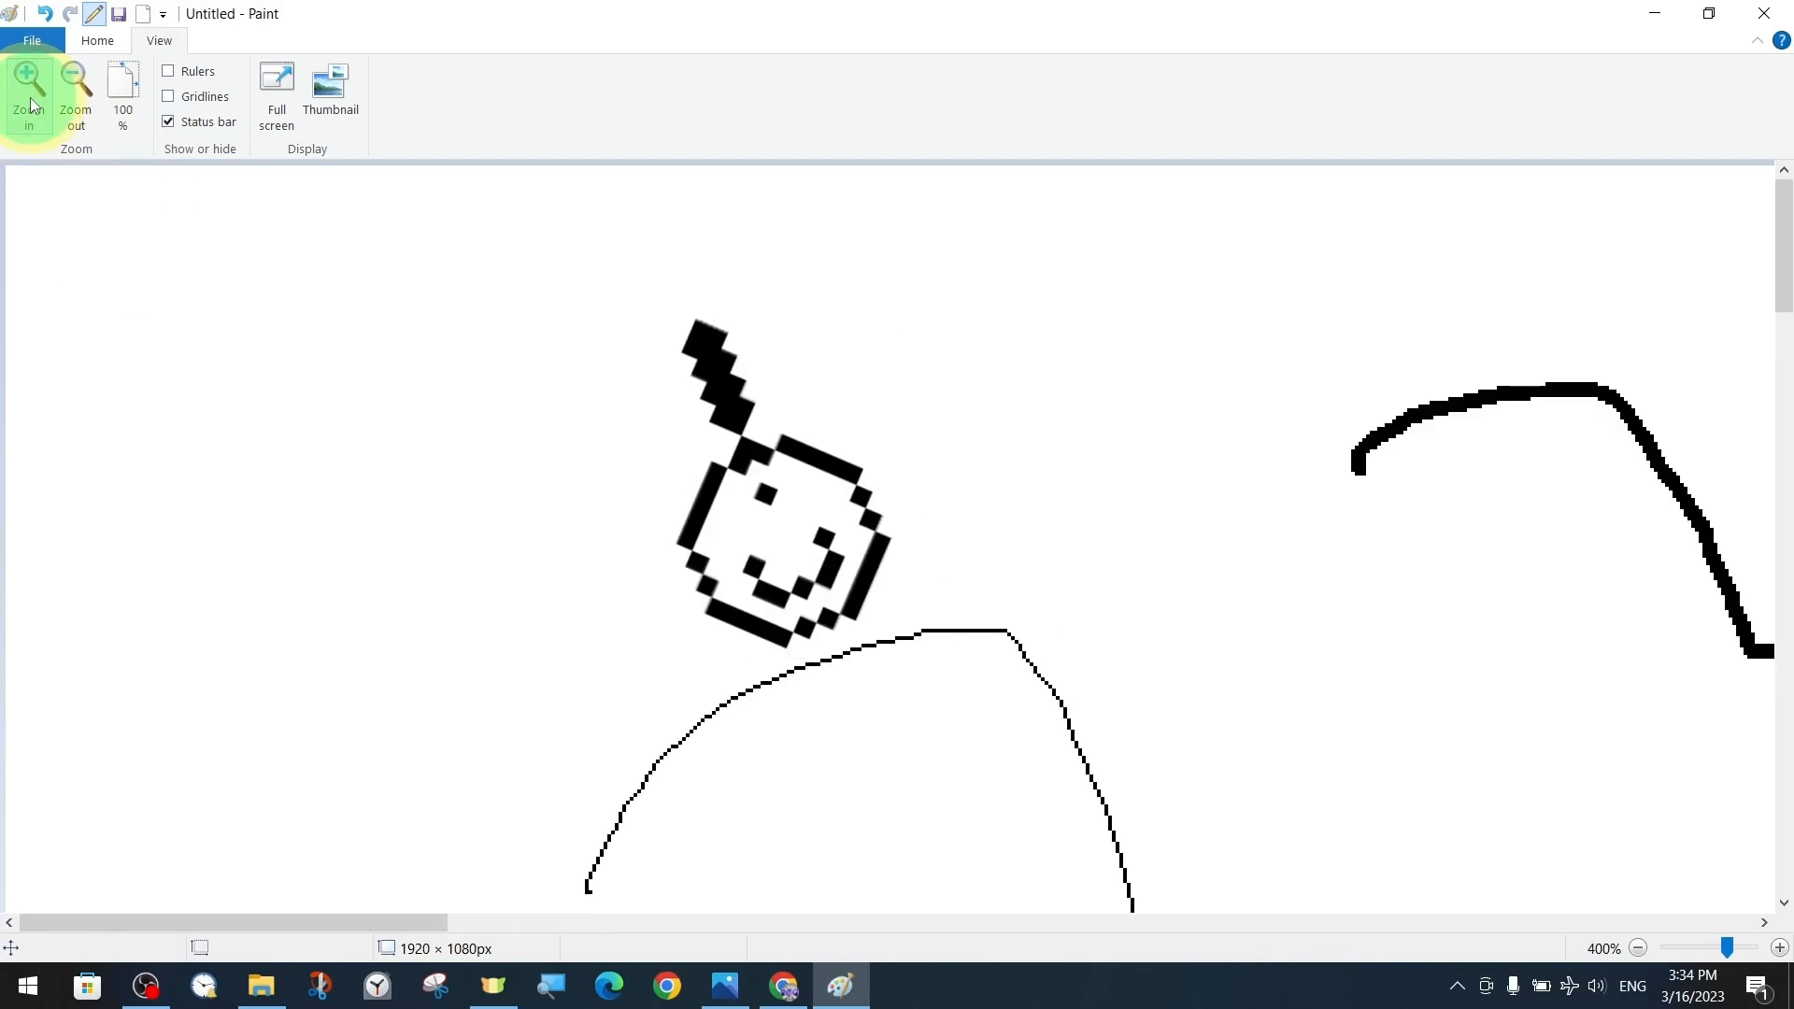
{"action": "left_click", "coordinate": [31, 95]}
{"action": "left_click", "coordinate": [31, 95]}
{"action": "left_click", "coordinate": [29, 94]}
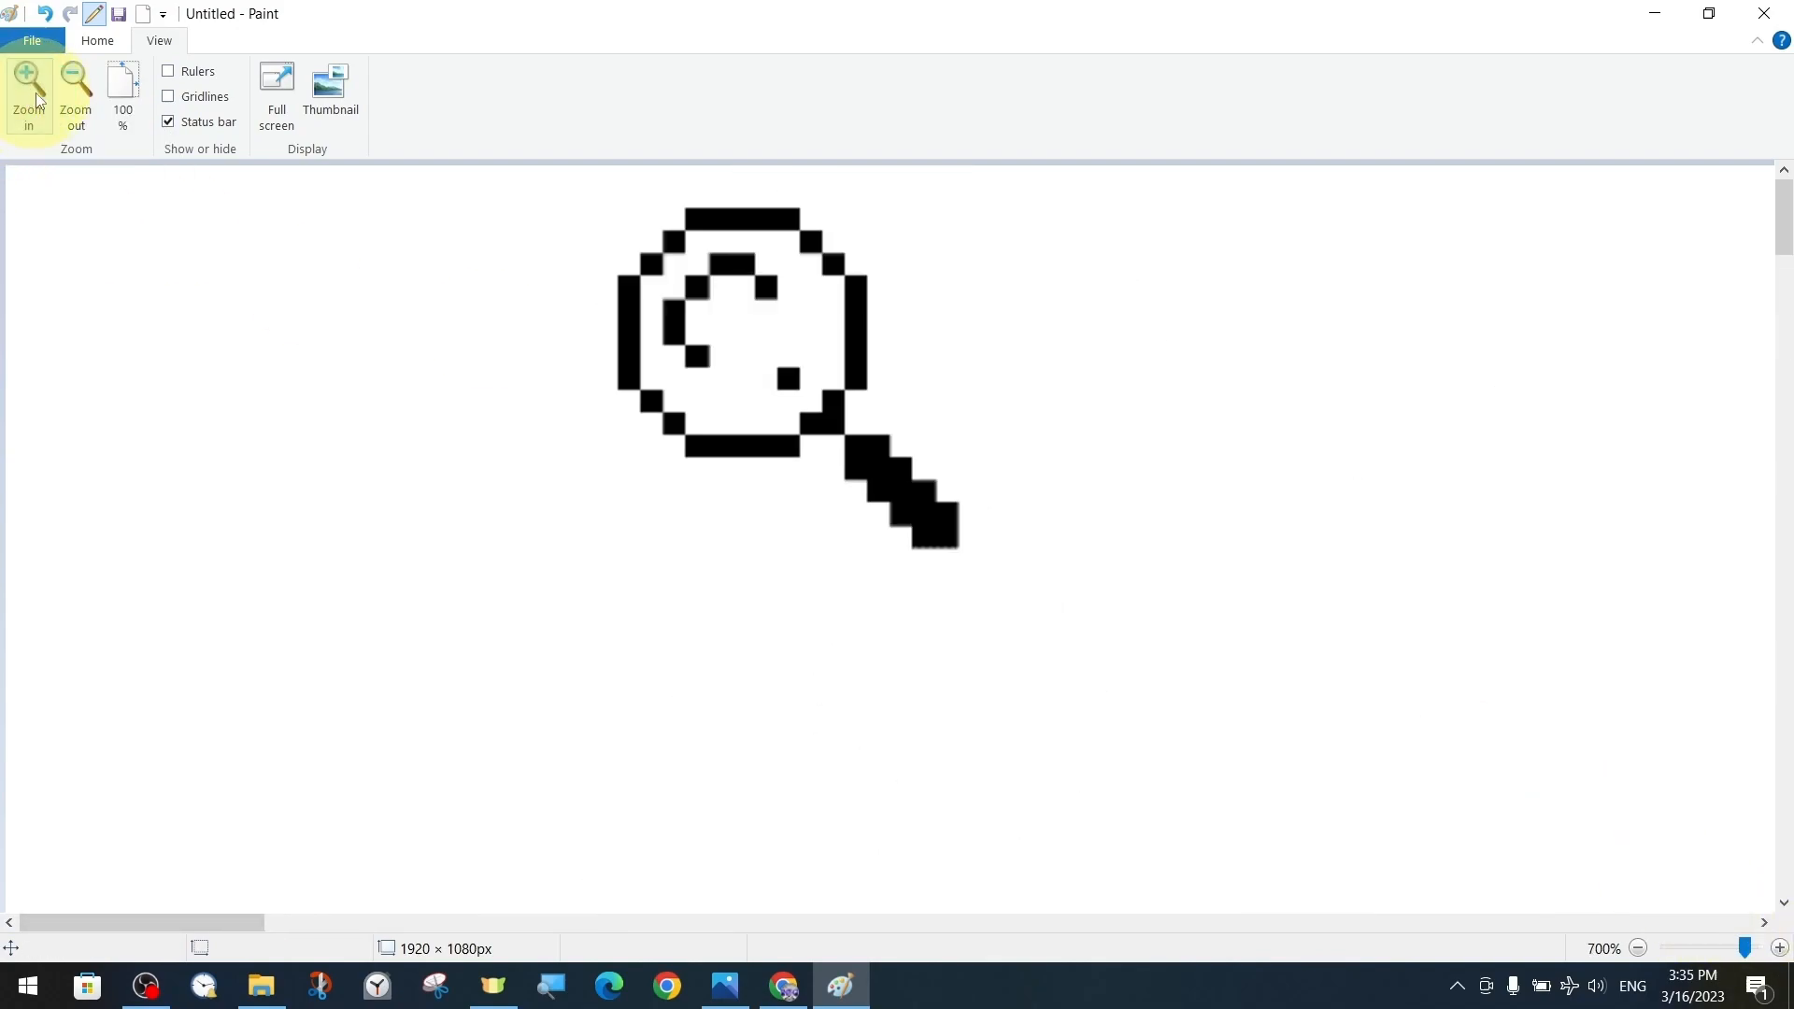
Step: Zoom out until the whole canvas appears small, and restore the zoom to 100%
{"action": "left_click", "coordinate": [74, 97]}
{"action": "left_click", "coordinate": [75, 97]}
{"action": "left_click", "coordinate": [75, 97]}
{"action": "left_click", "coordinate": [75, 97]}
{"action": "left_click", "coordinate": [75, 97]}
{"action": "left_click", "coordinate": [74, 97]}
{"action": "left_click", "coordinate": [74, 97]}
{"action": "left_click", "coordinate": [74, 98]}
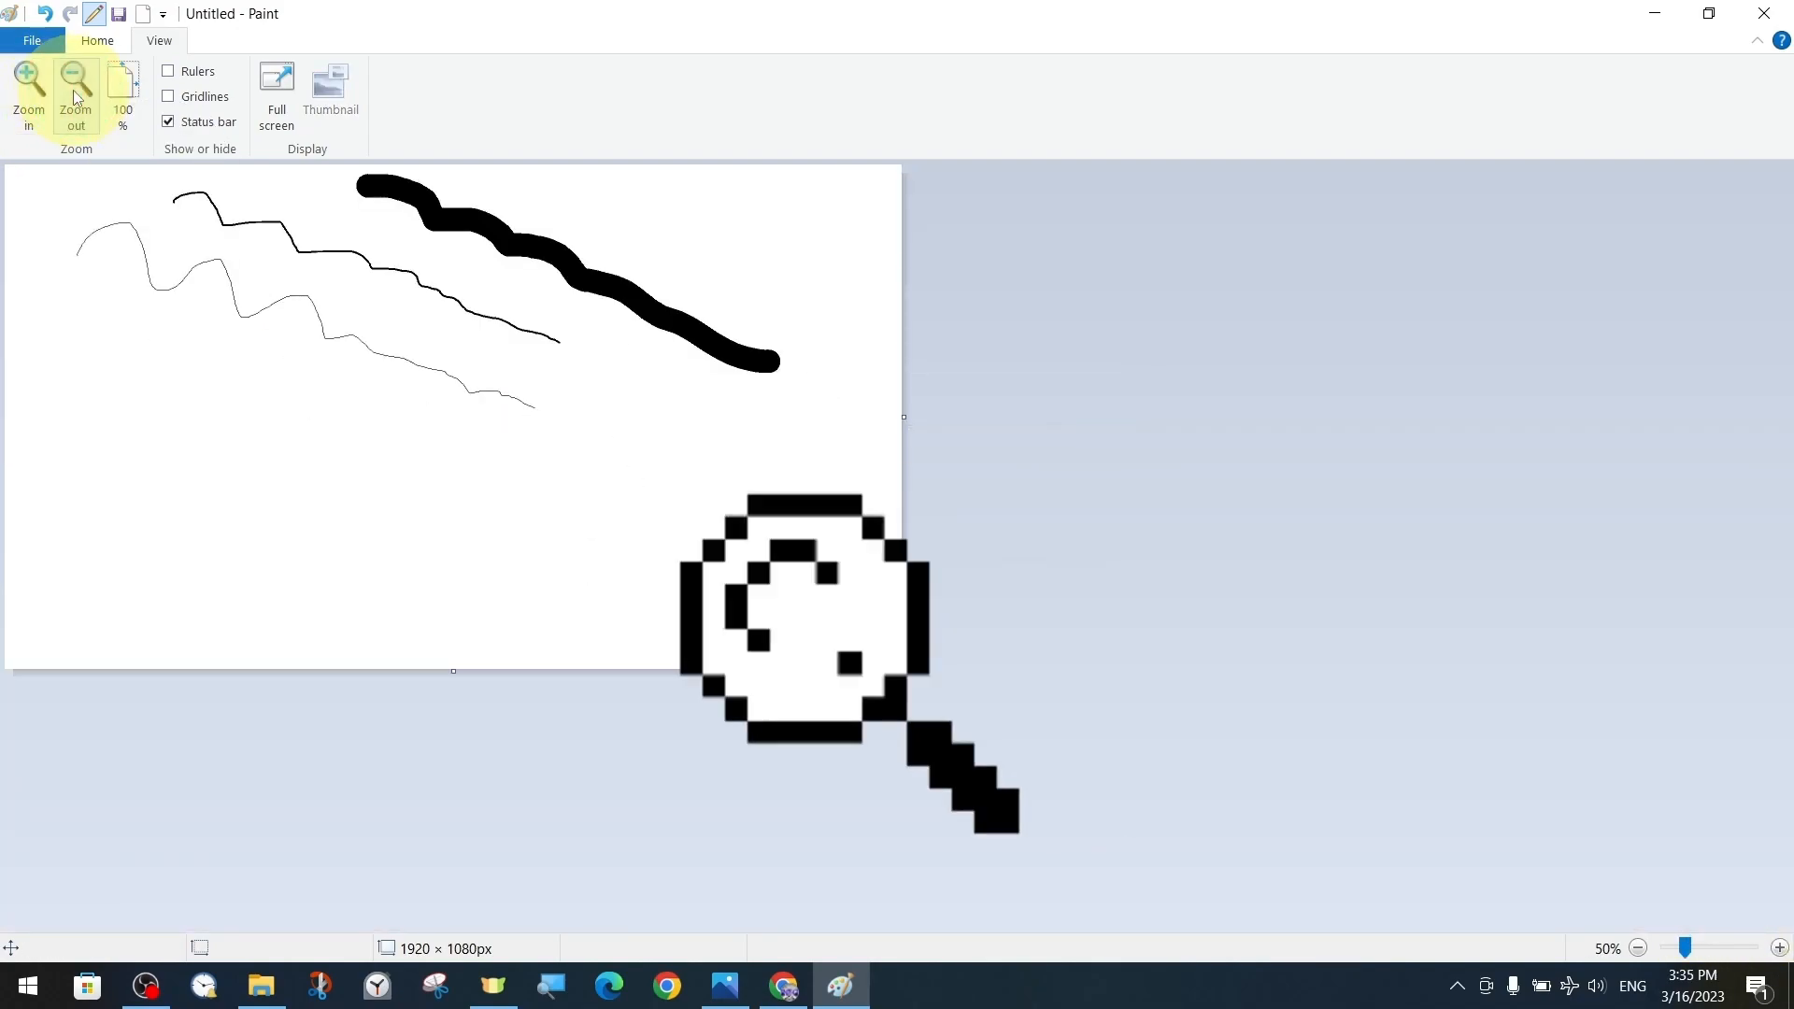
{"action": "left_click", "coordinate": [75, 97]}
{"action": "left_click", "coordinate": [126, 94]}
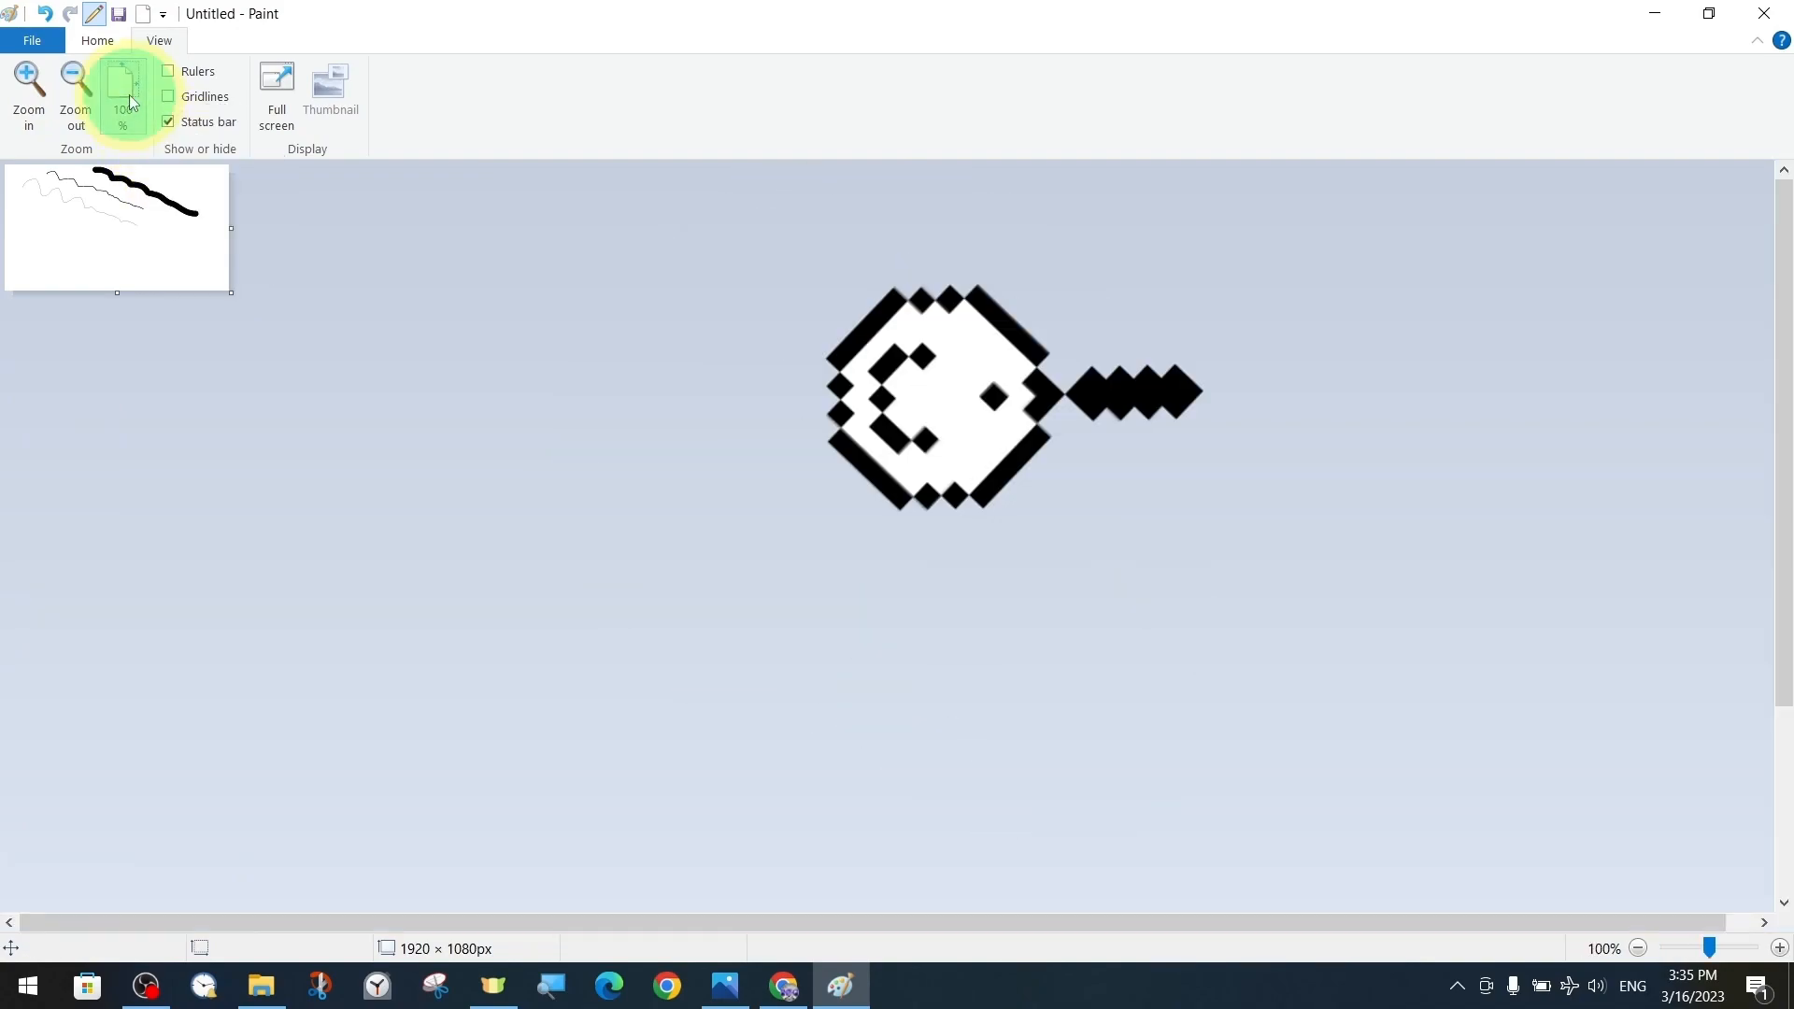
{"action": "scroll", "coordinate": [1553, 593], "scroll_direction": "down", "scroll_amount": 3}
{"action": "scroll", "coordinate": [1550, 585], "scroll_direction": "up", "scroll_amount": 3}
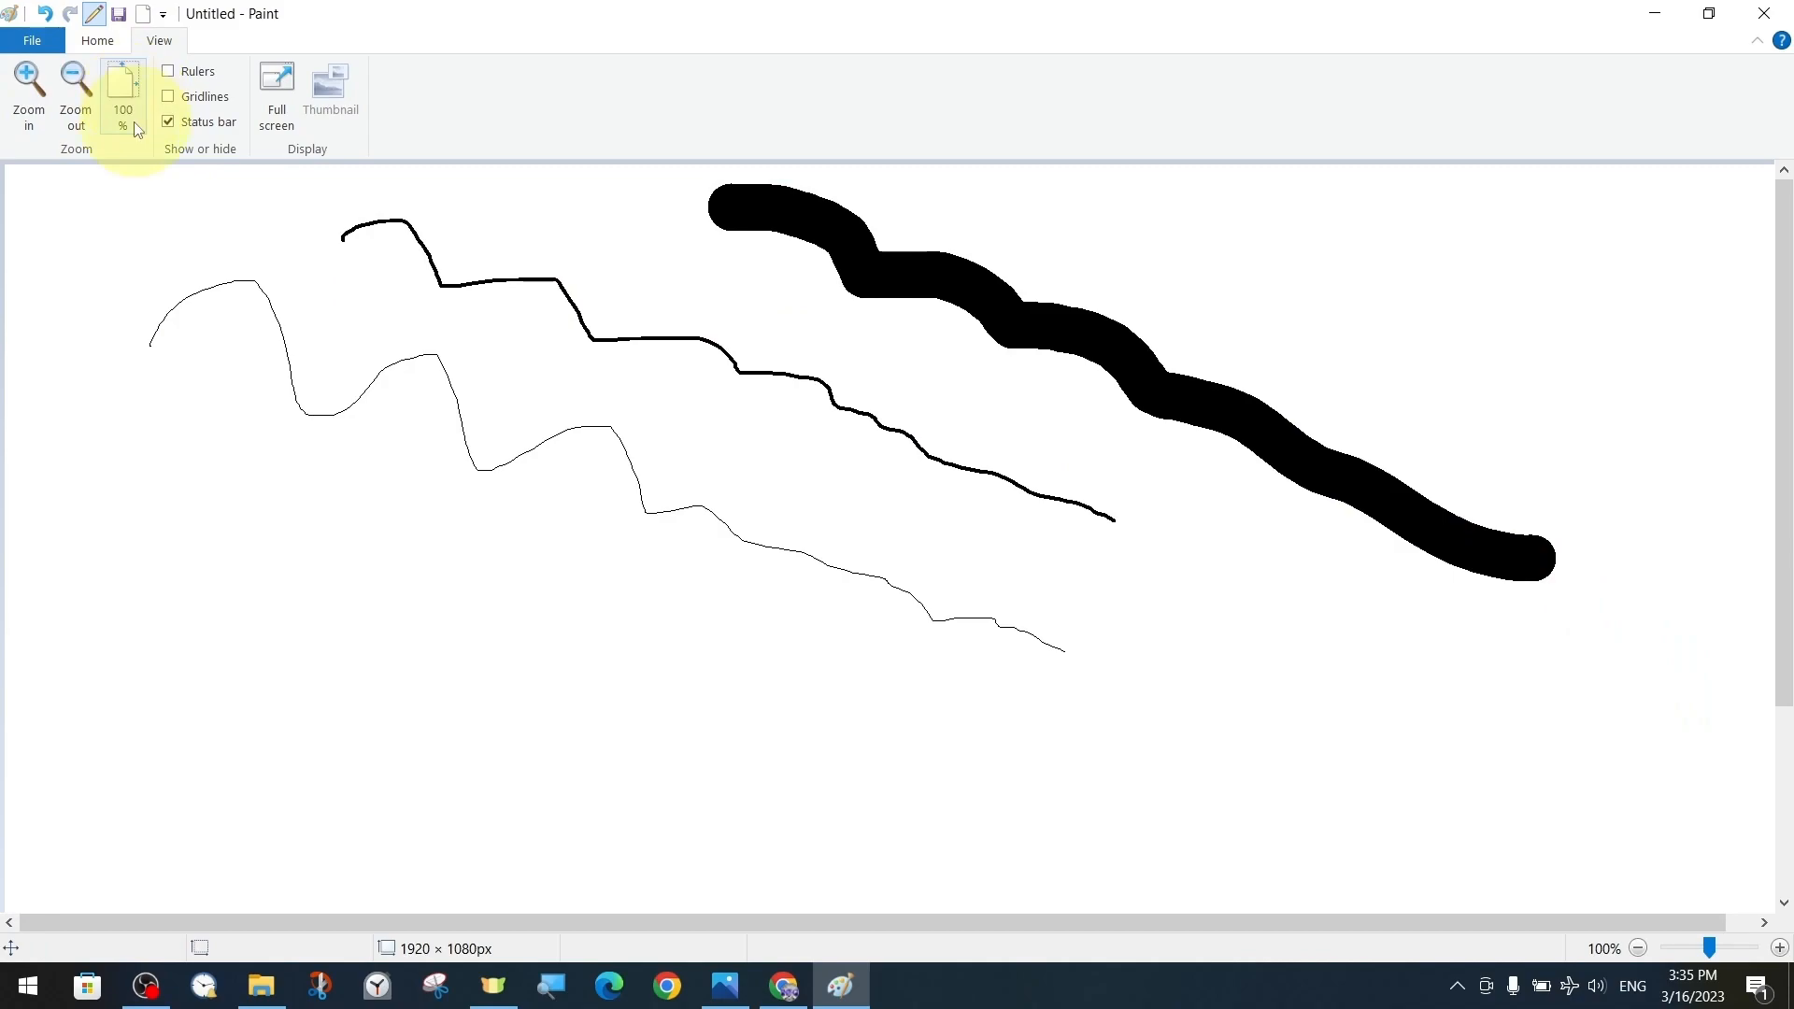
{"action": "left_click", "coordinate": [117, 98]}
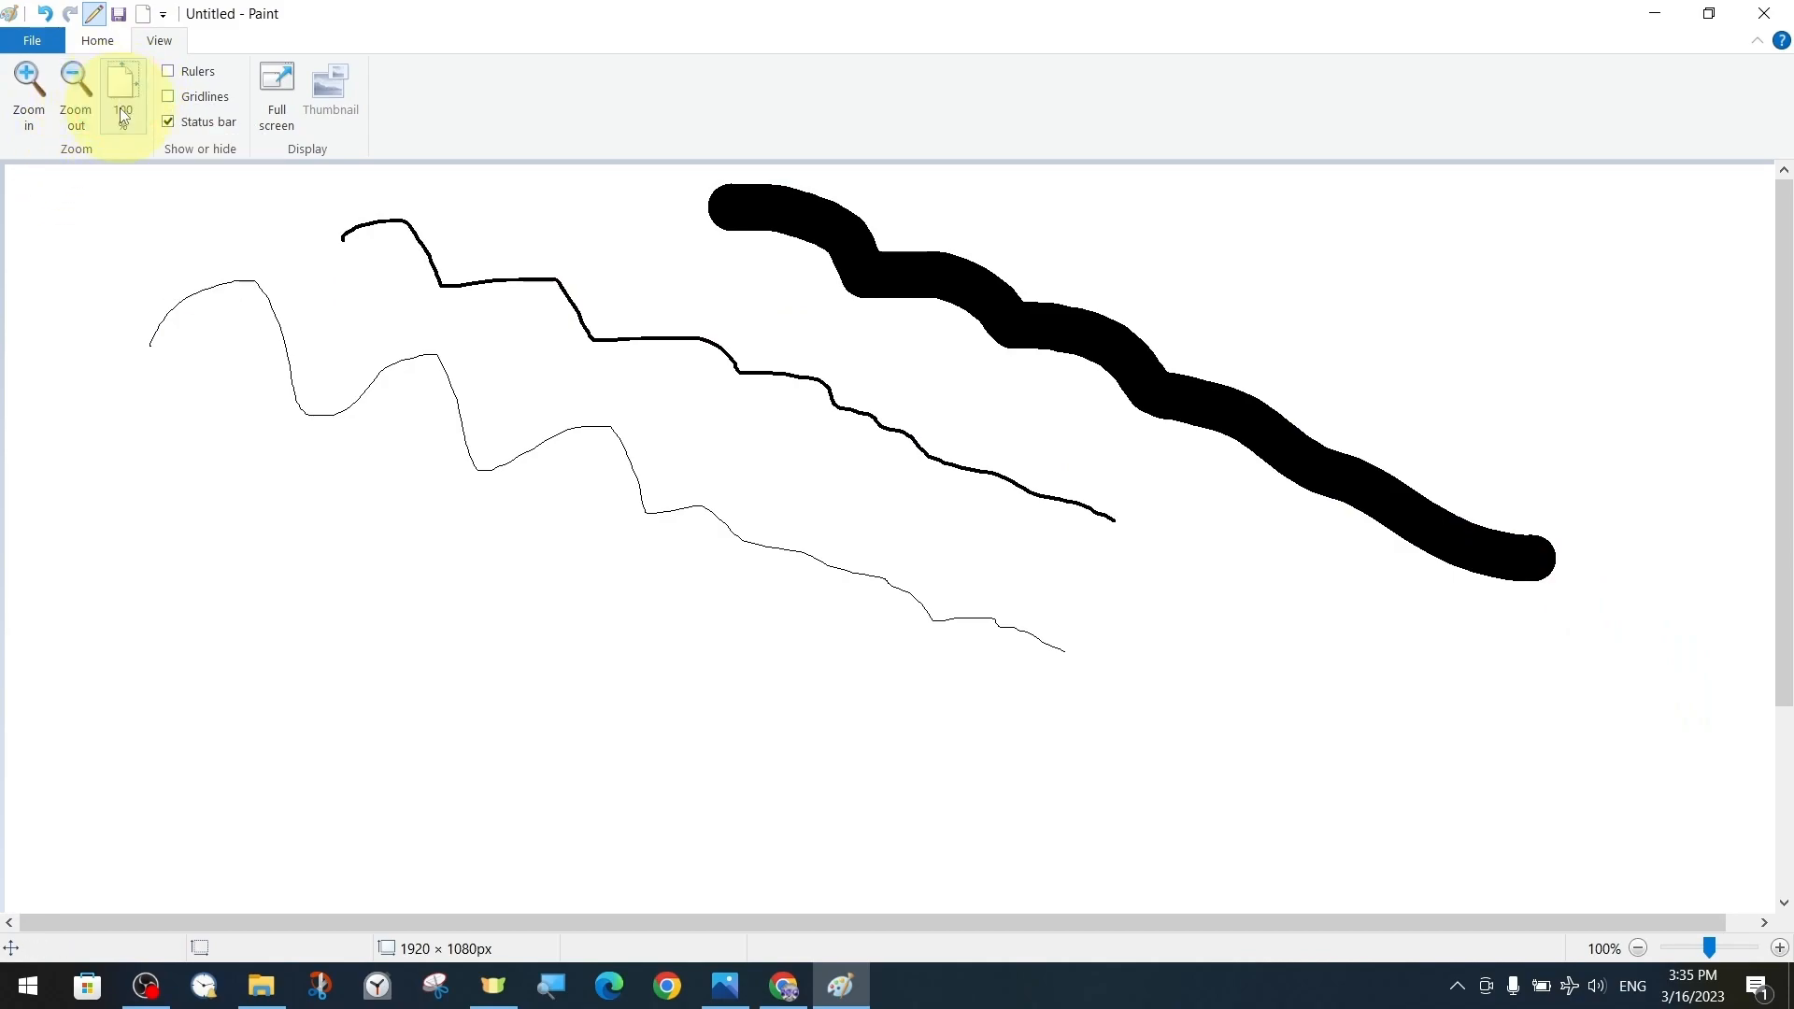
Step: Preview the picture in full screen, and turn on the rulers and gridlines
{"action": "left_click", "coordinate": [269, 97]}
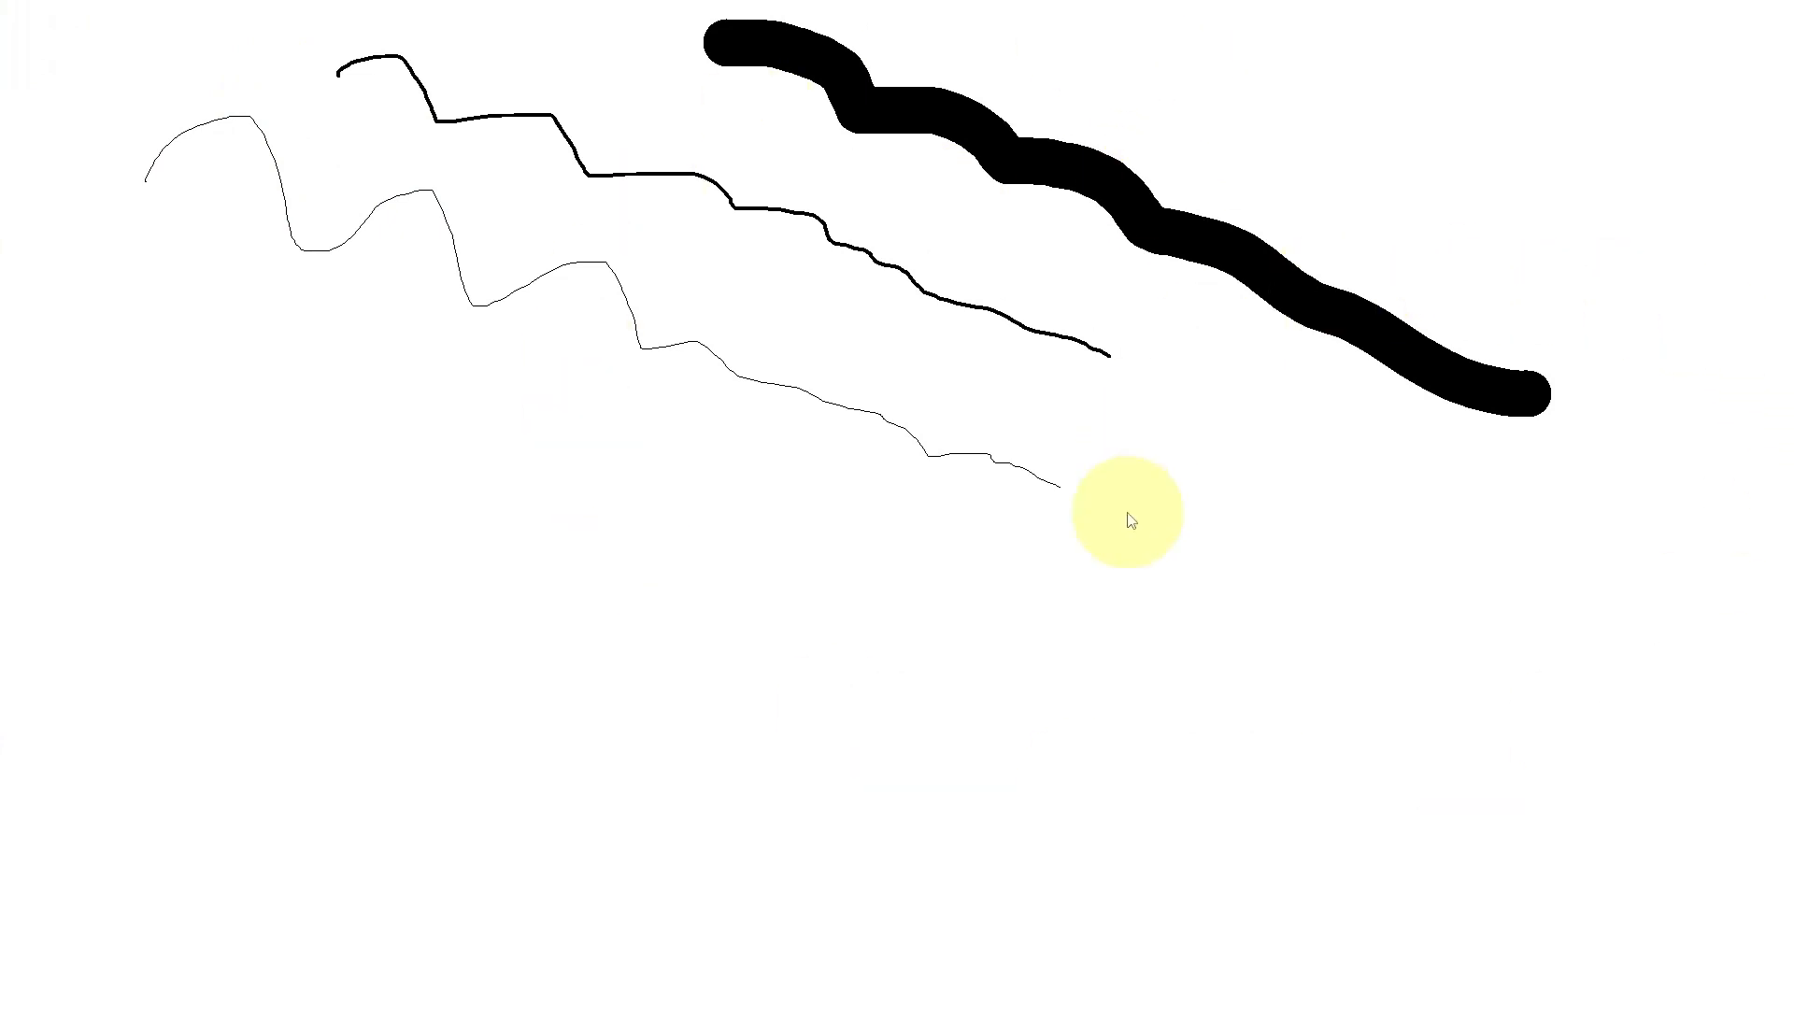
{"action": "left_click", "coordinate": [1252, 646]}
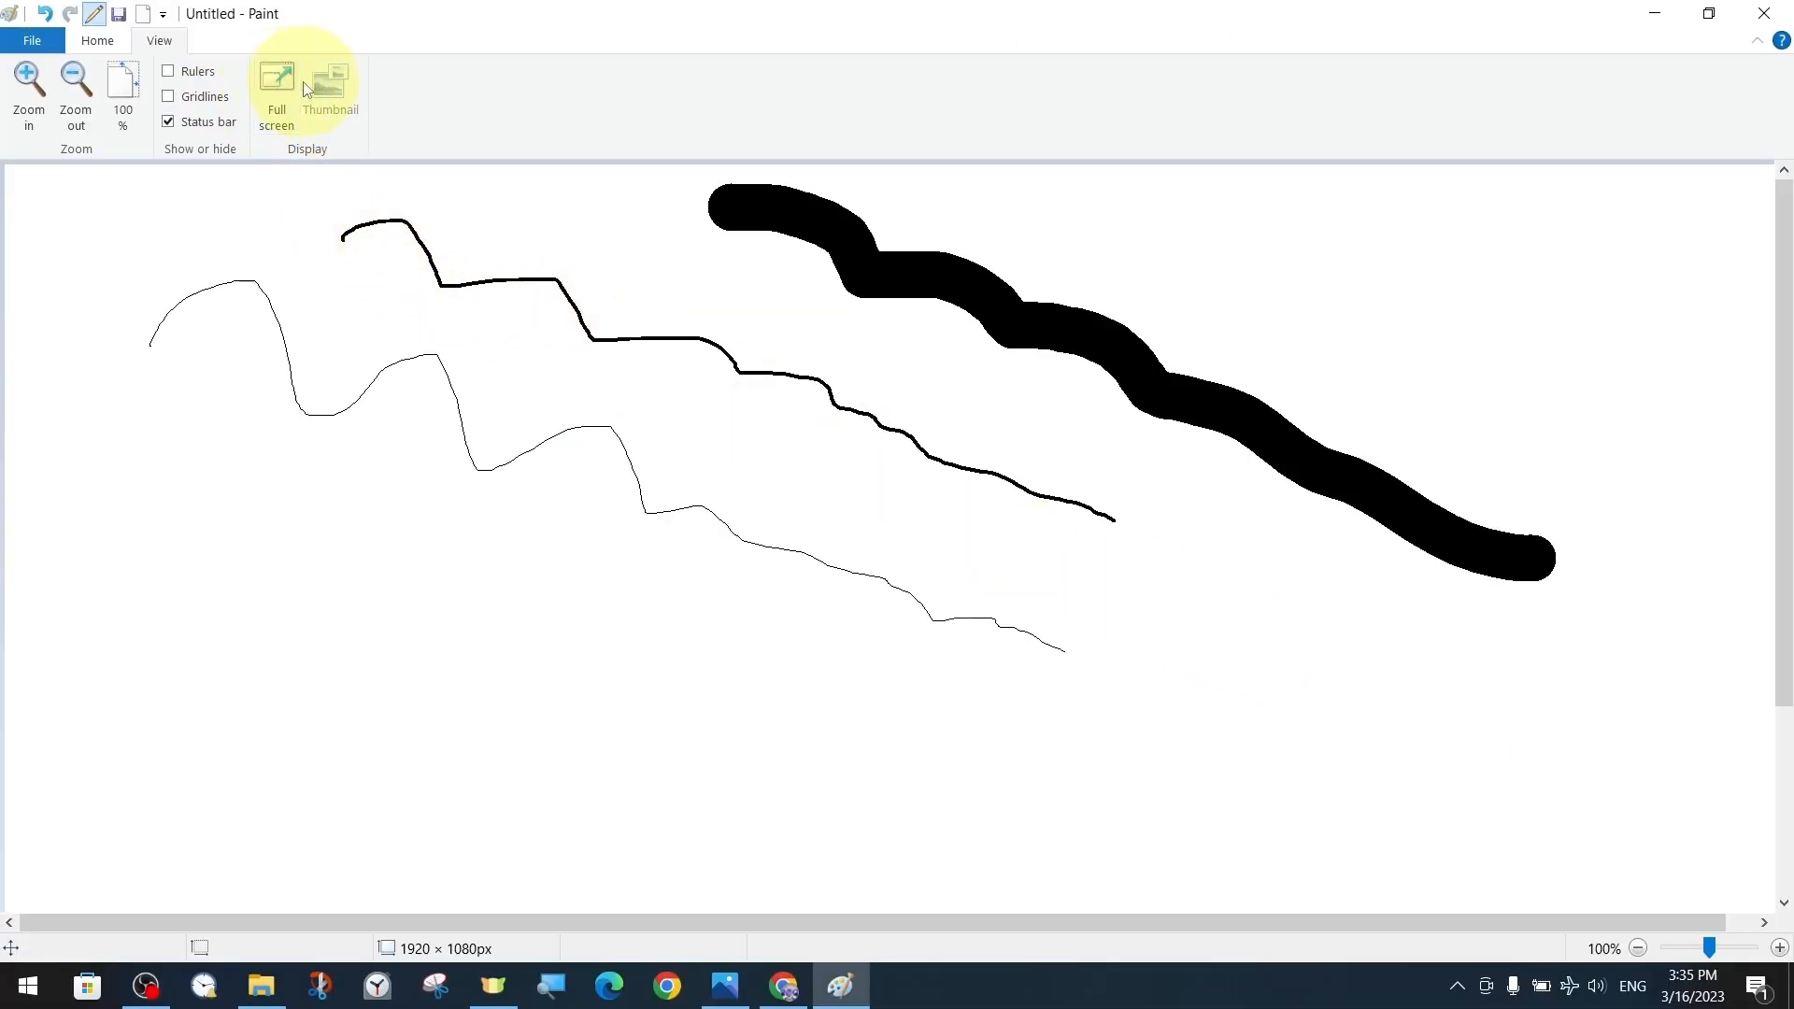
{"action": "left_click", "coordinate": [198, 73]}
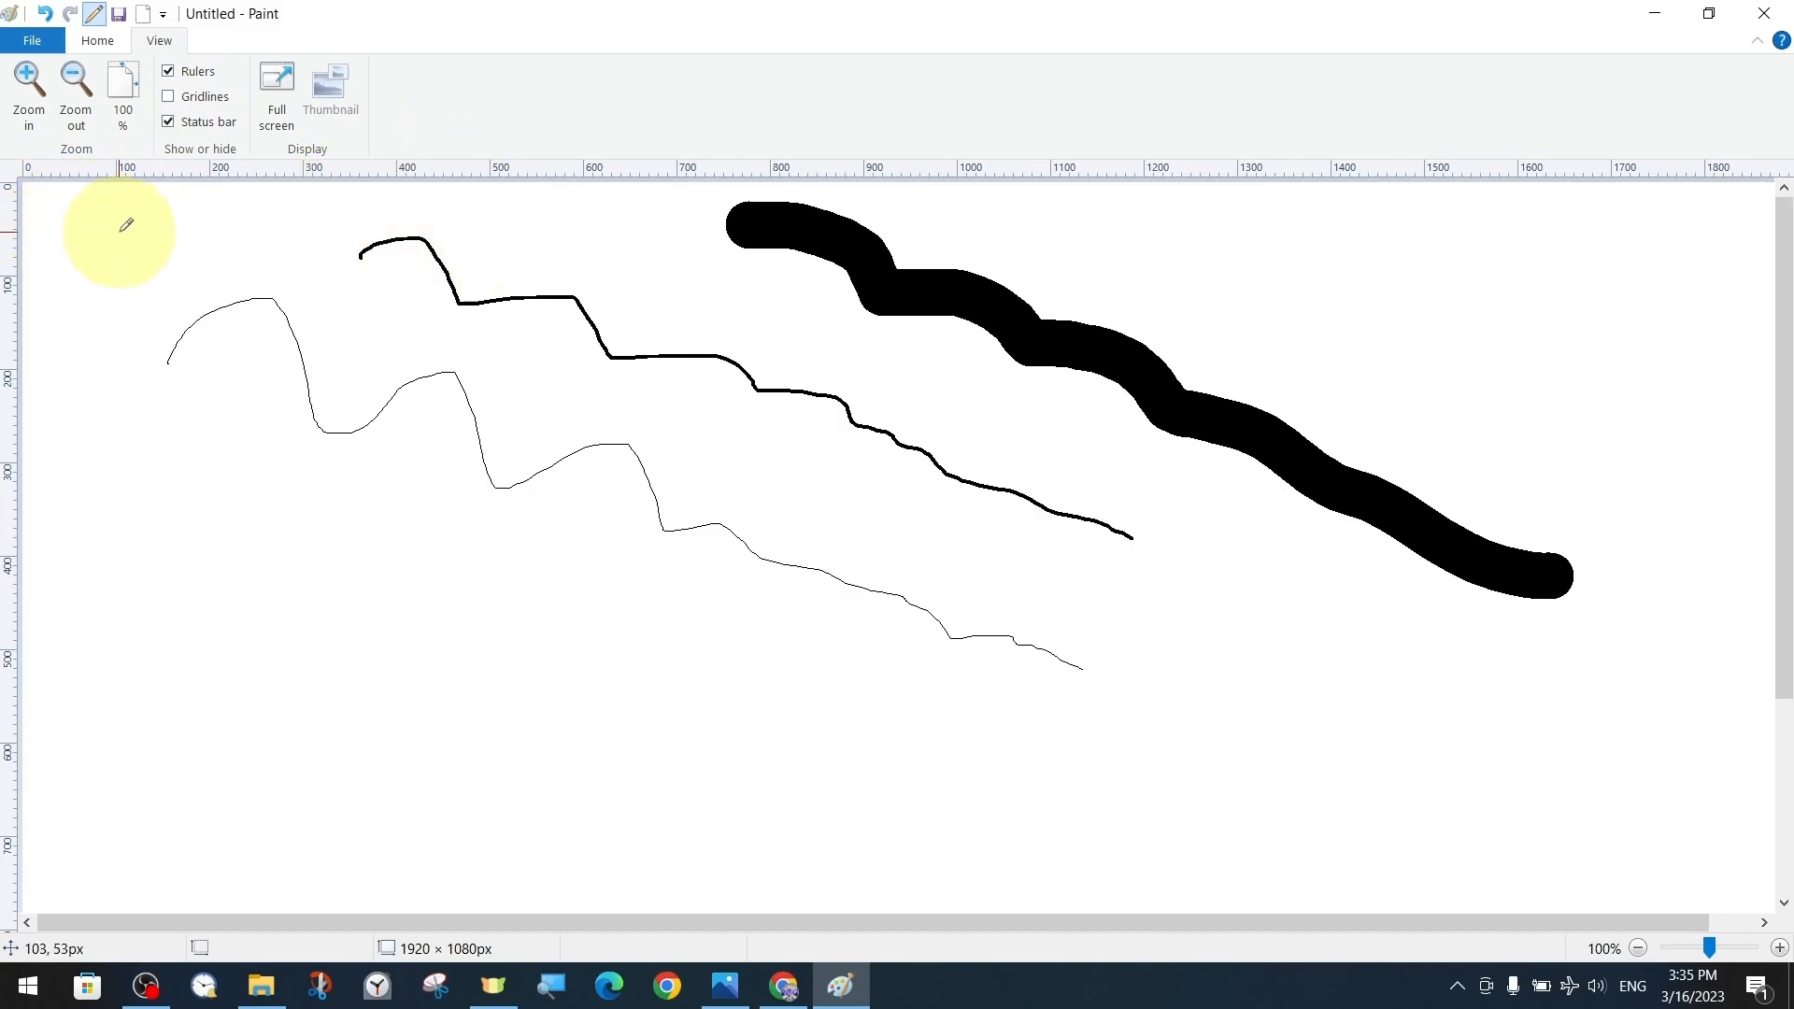
{"action": "left_click", "coordinate": [171, 96]}
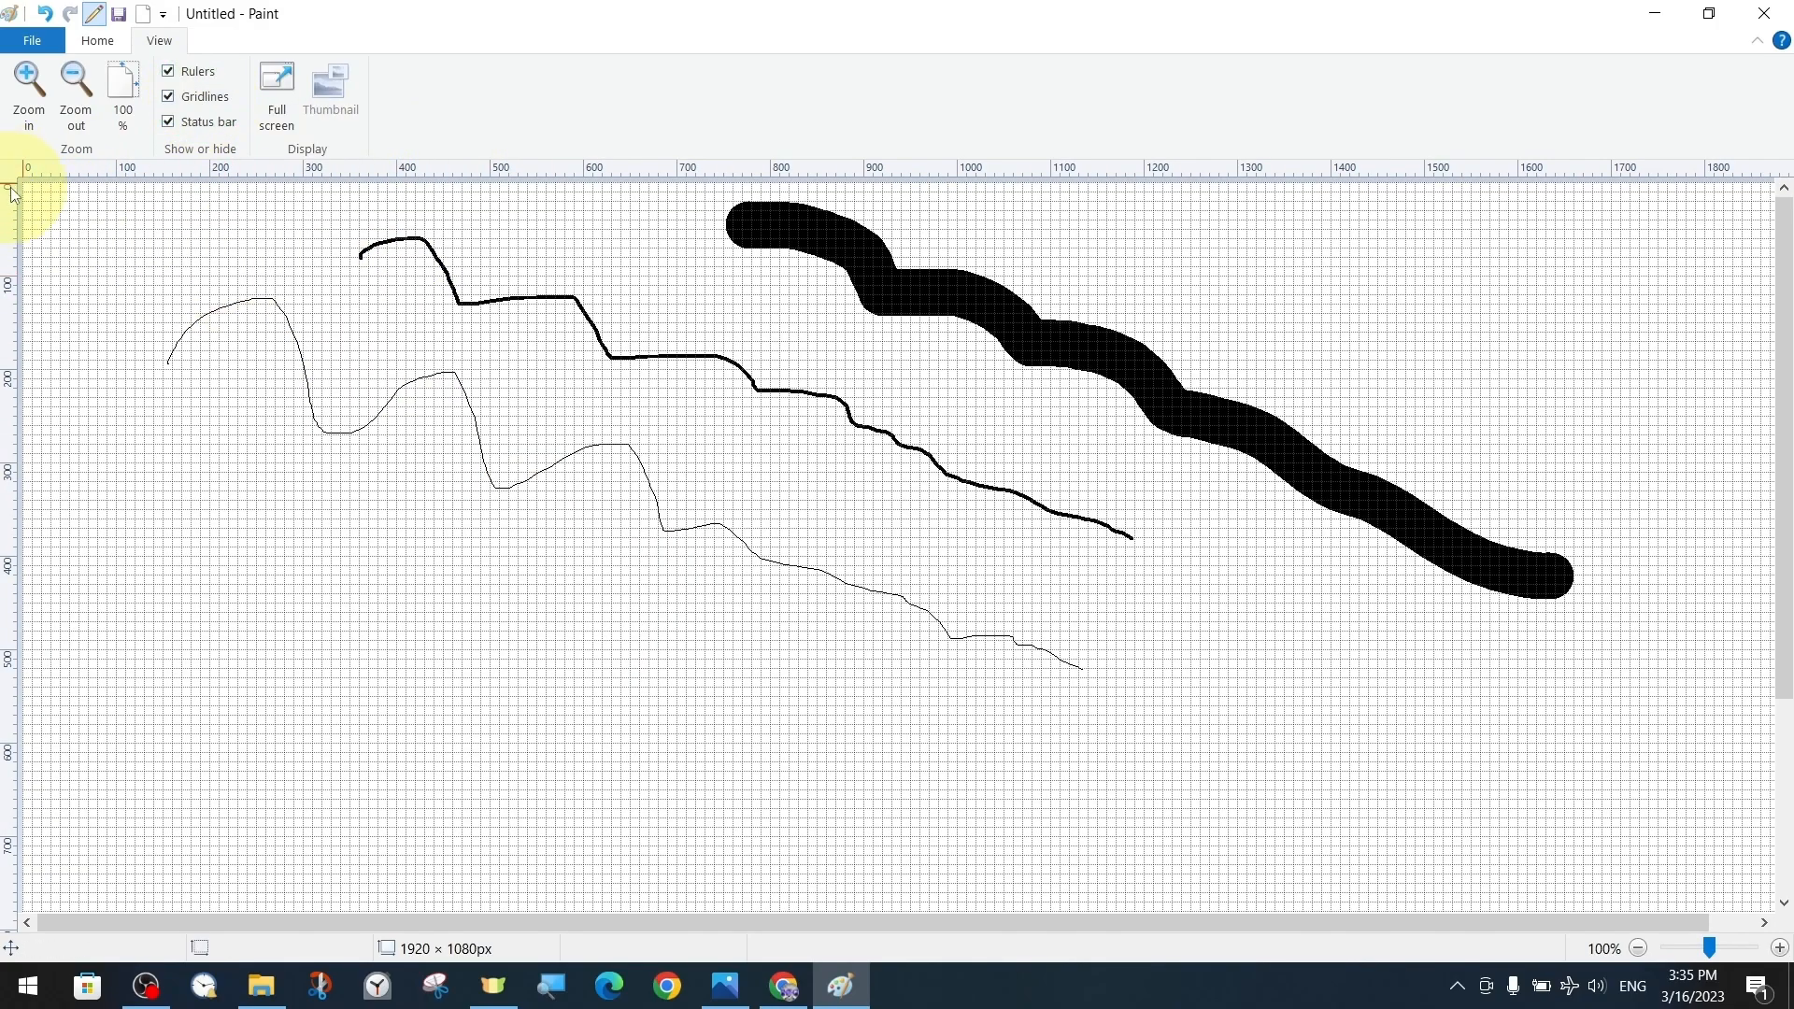
Step: At 800% zoom, undo an oversized pencil dab and paint a black mark about 3 px wide at the canvas origin
{"action": "left_click", "coordinate": [30, 98]}
{"action": "left_click", "coordinate": [30, 98]}
{"action": "left_click", "coordinate": [30, 98]}
{"action": "left_click", "coordinate": [30, 98]}
{"action": "left_click", "coordinate": [30, 98]}
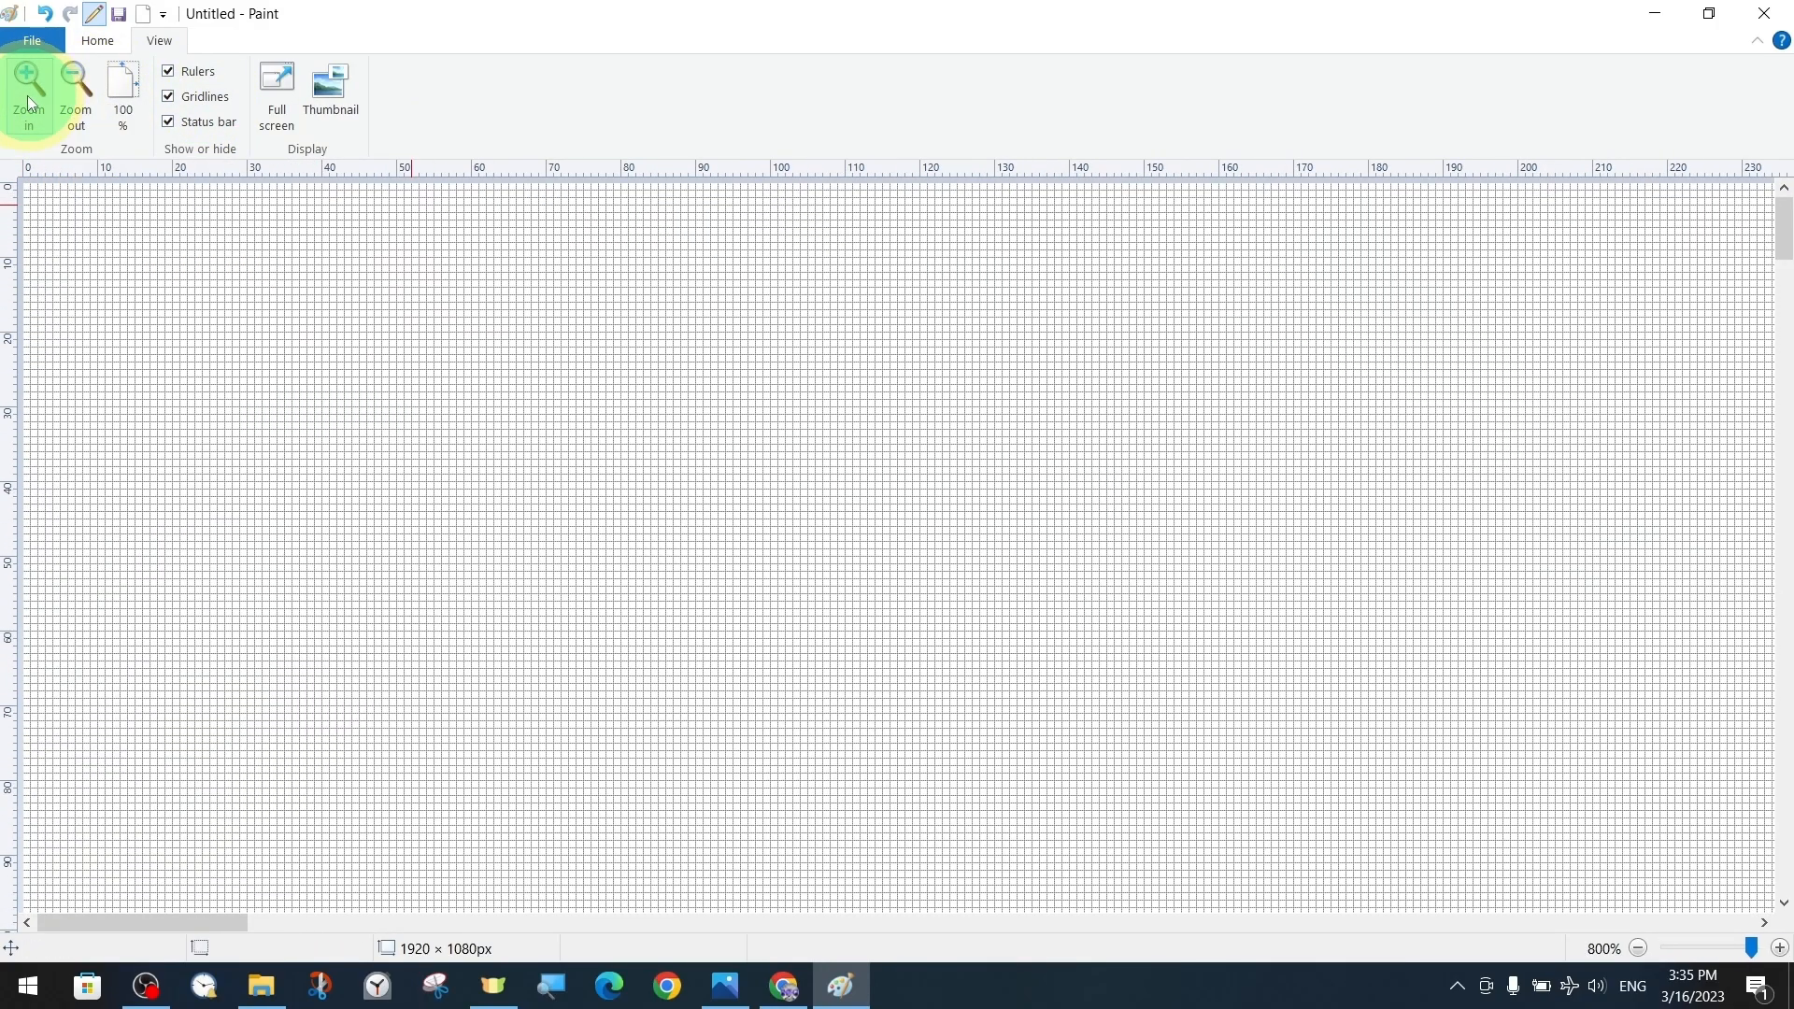
{"action": "left_click", "coordinate": [35, 180]}
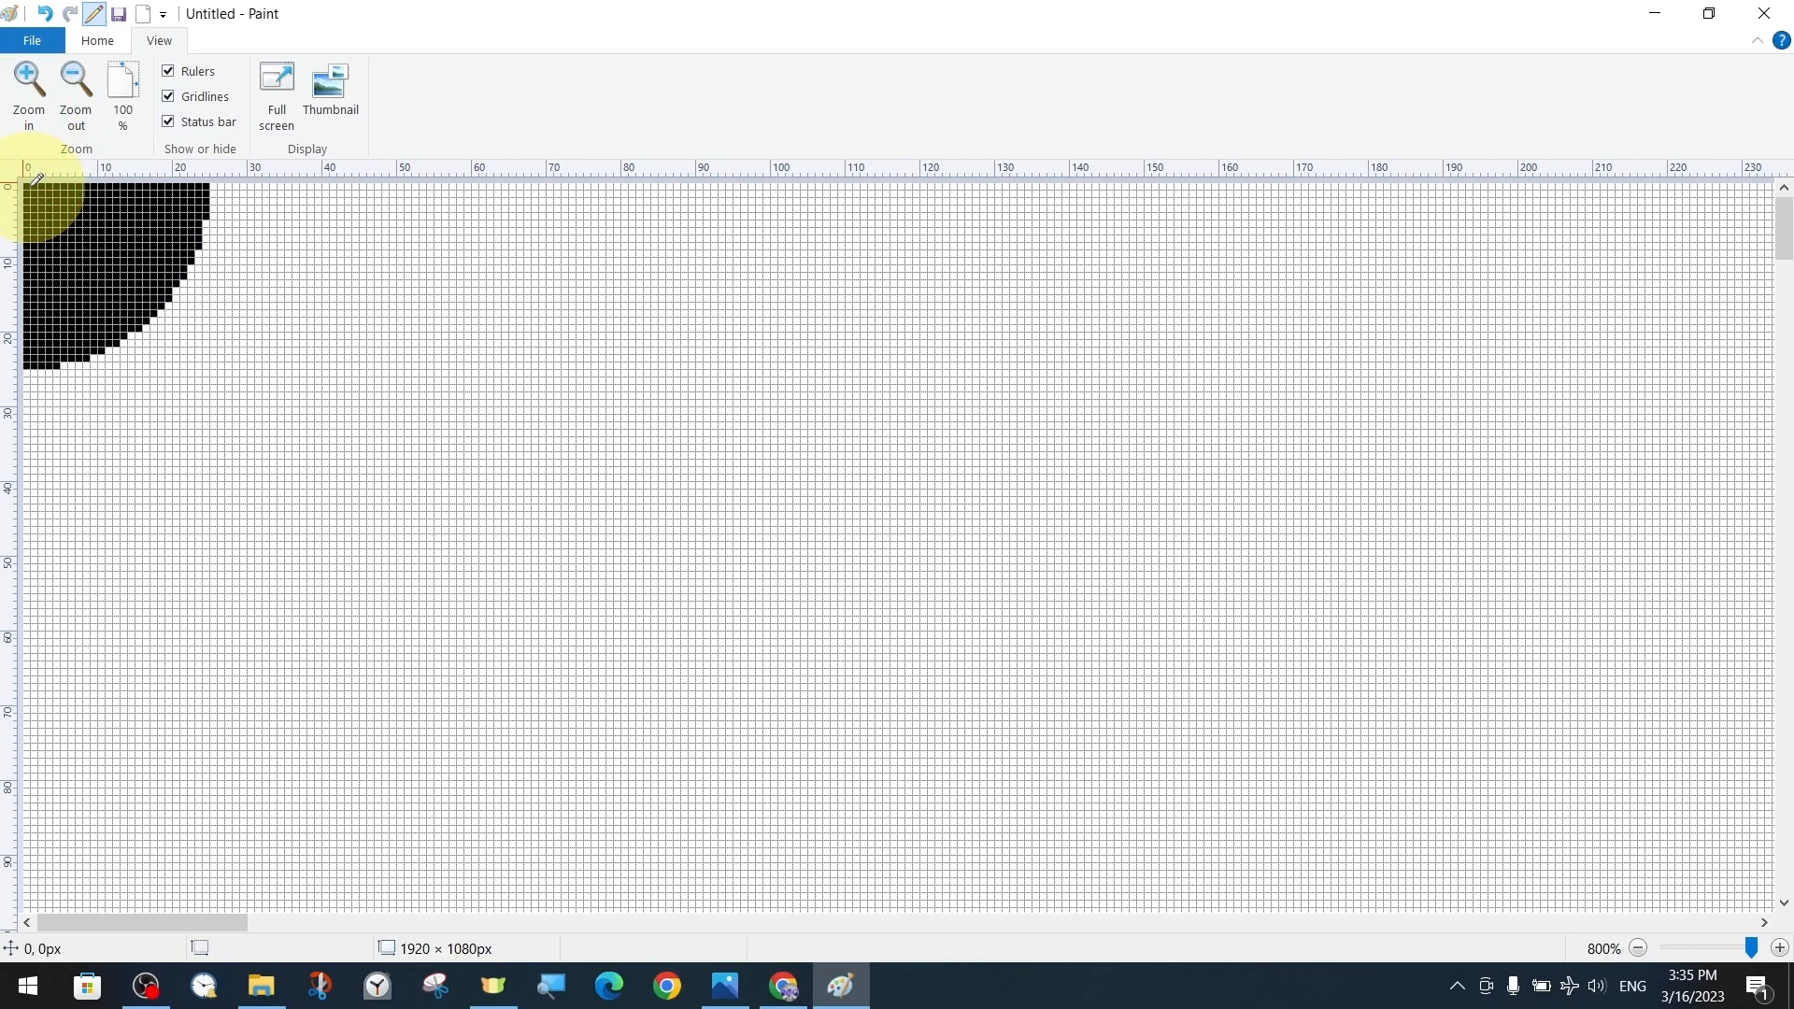
{"action": "key", "text": "ctrl+KP_Subtract"}
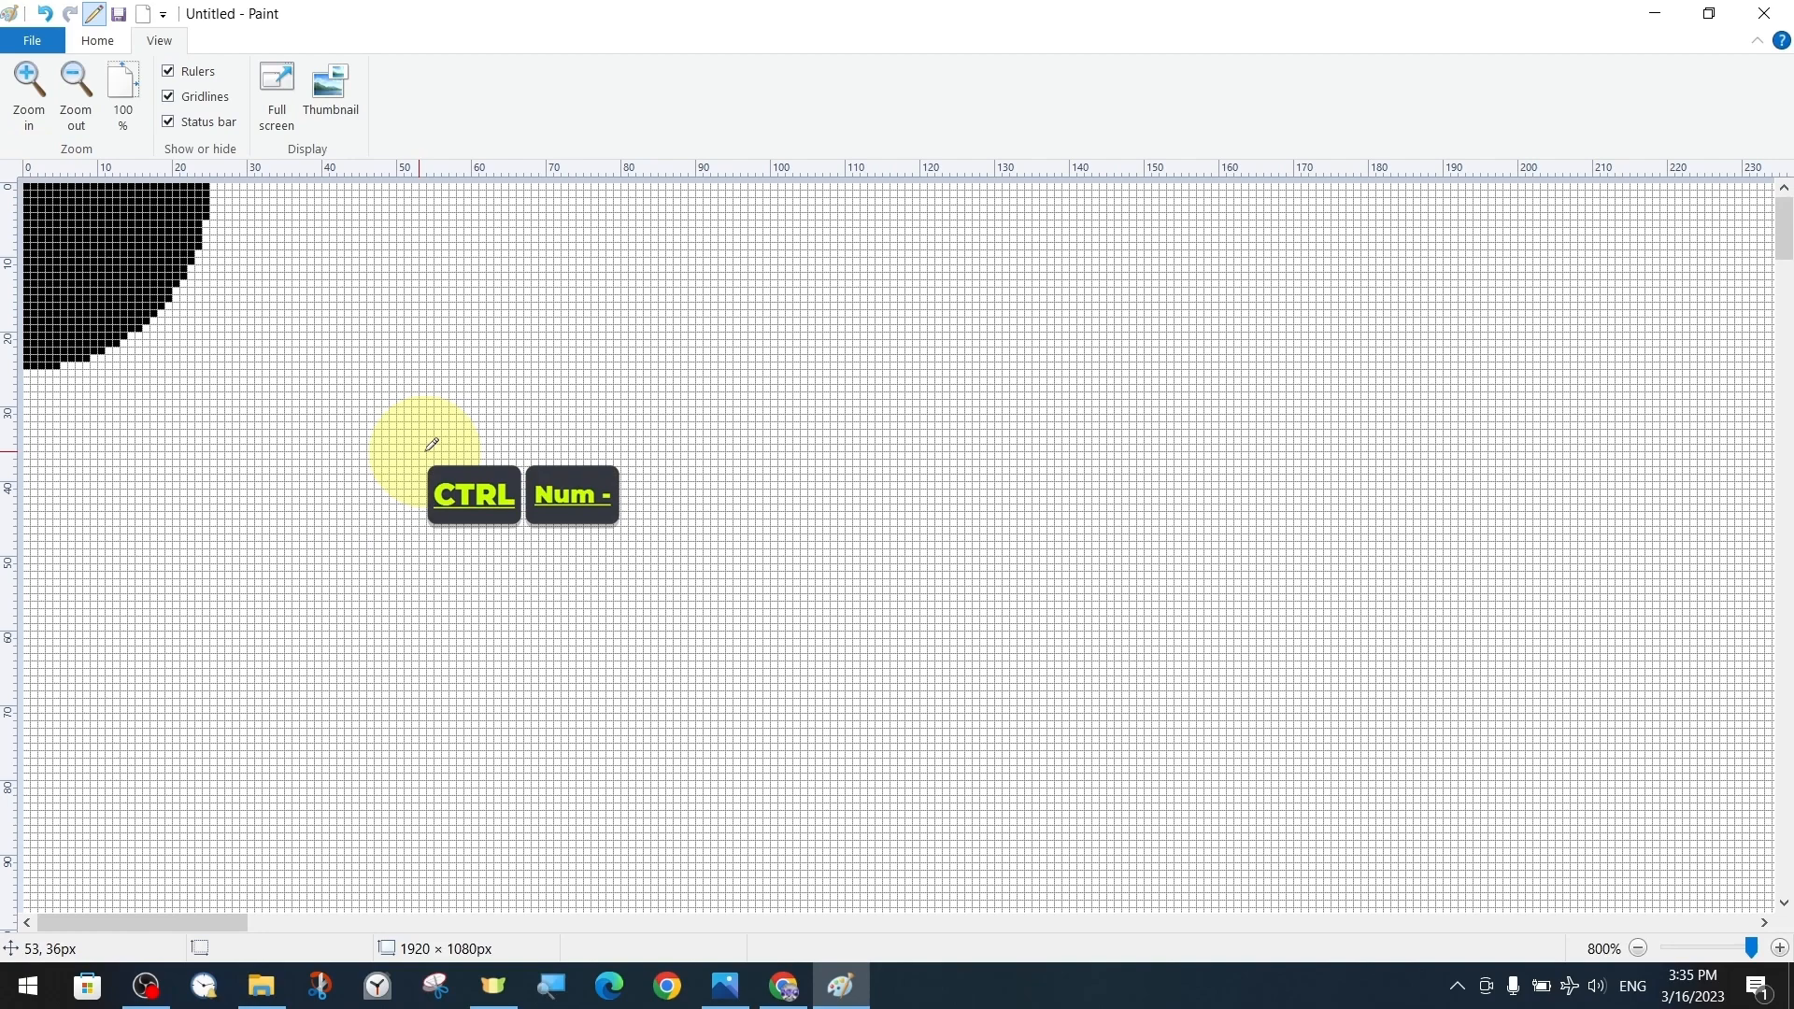
{"action": "left_click", "coordinate": [44, 13]}
{"action": "left_click", "coordinate": [30, 183]}
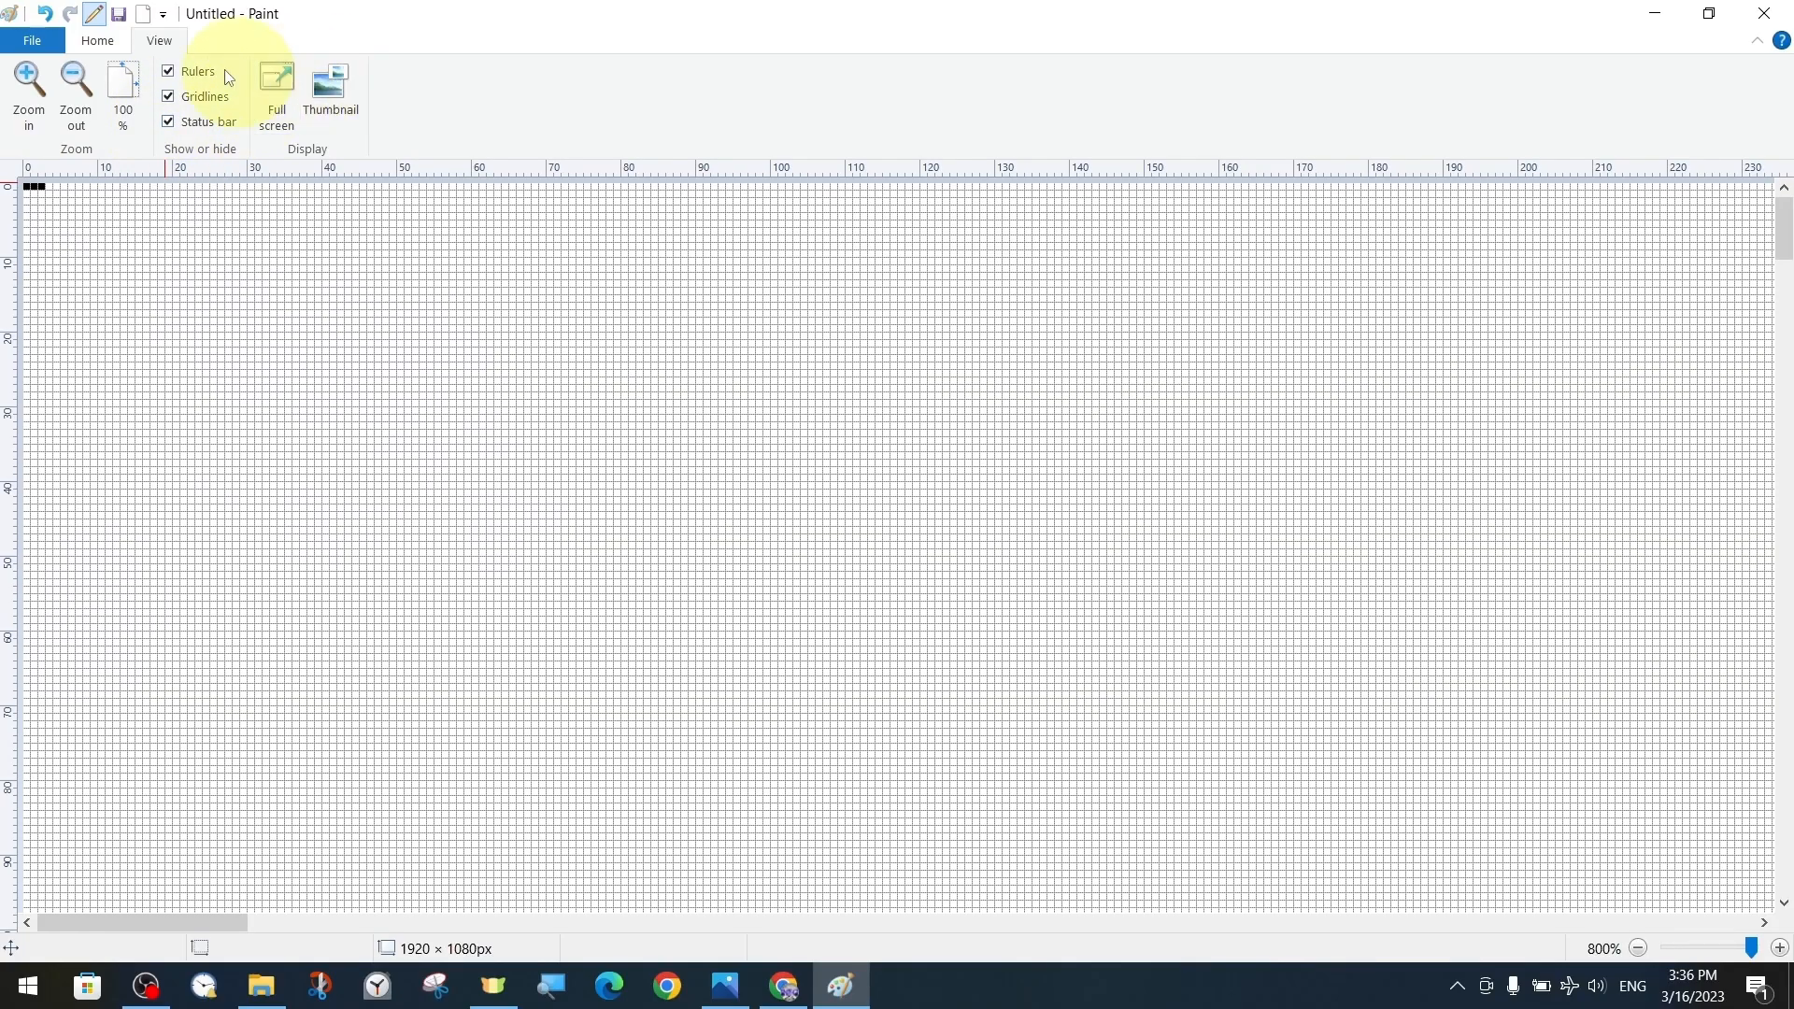
Step: Hide the gridlines while keeping the rulers on
{"action": "left_click", "coordinate": [278, 94]}
{"action": "left_click", "coordinate": [329, 114]}
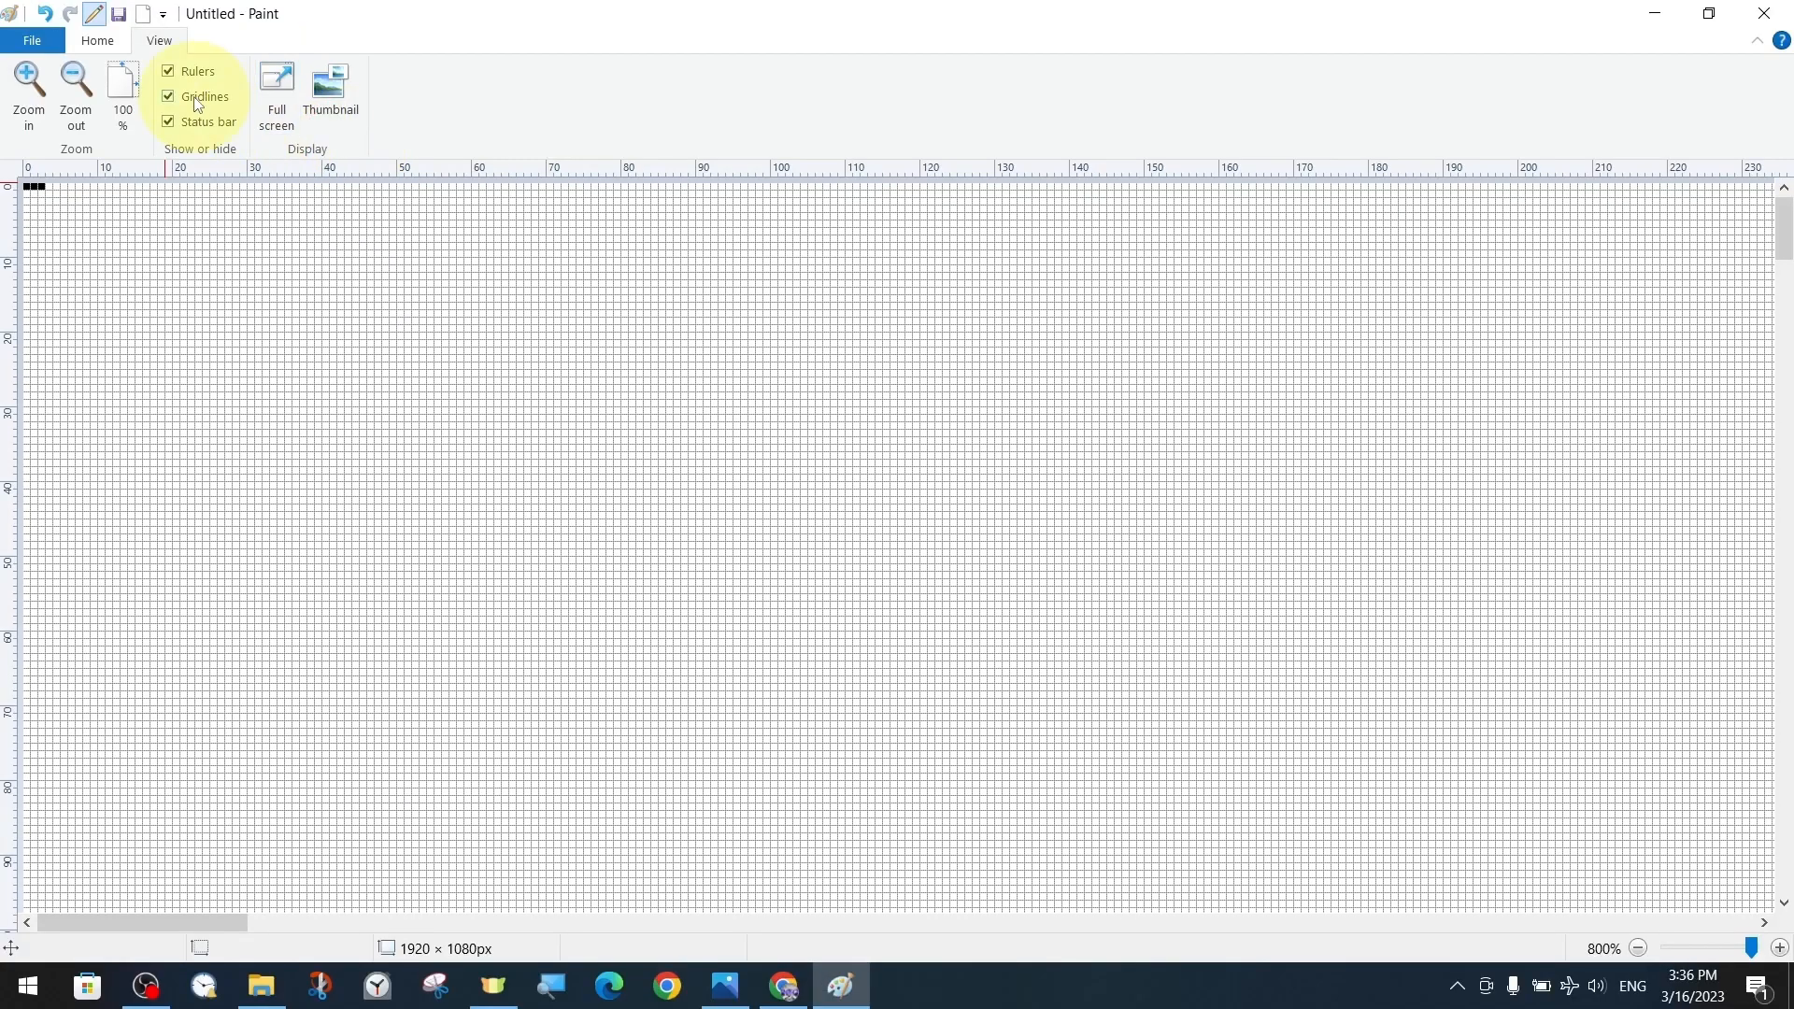
{"action": "left_click", "coordinate": [169, 98]}
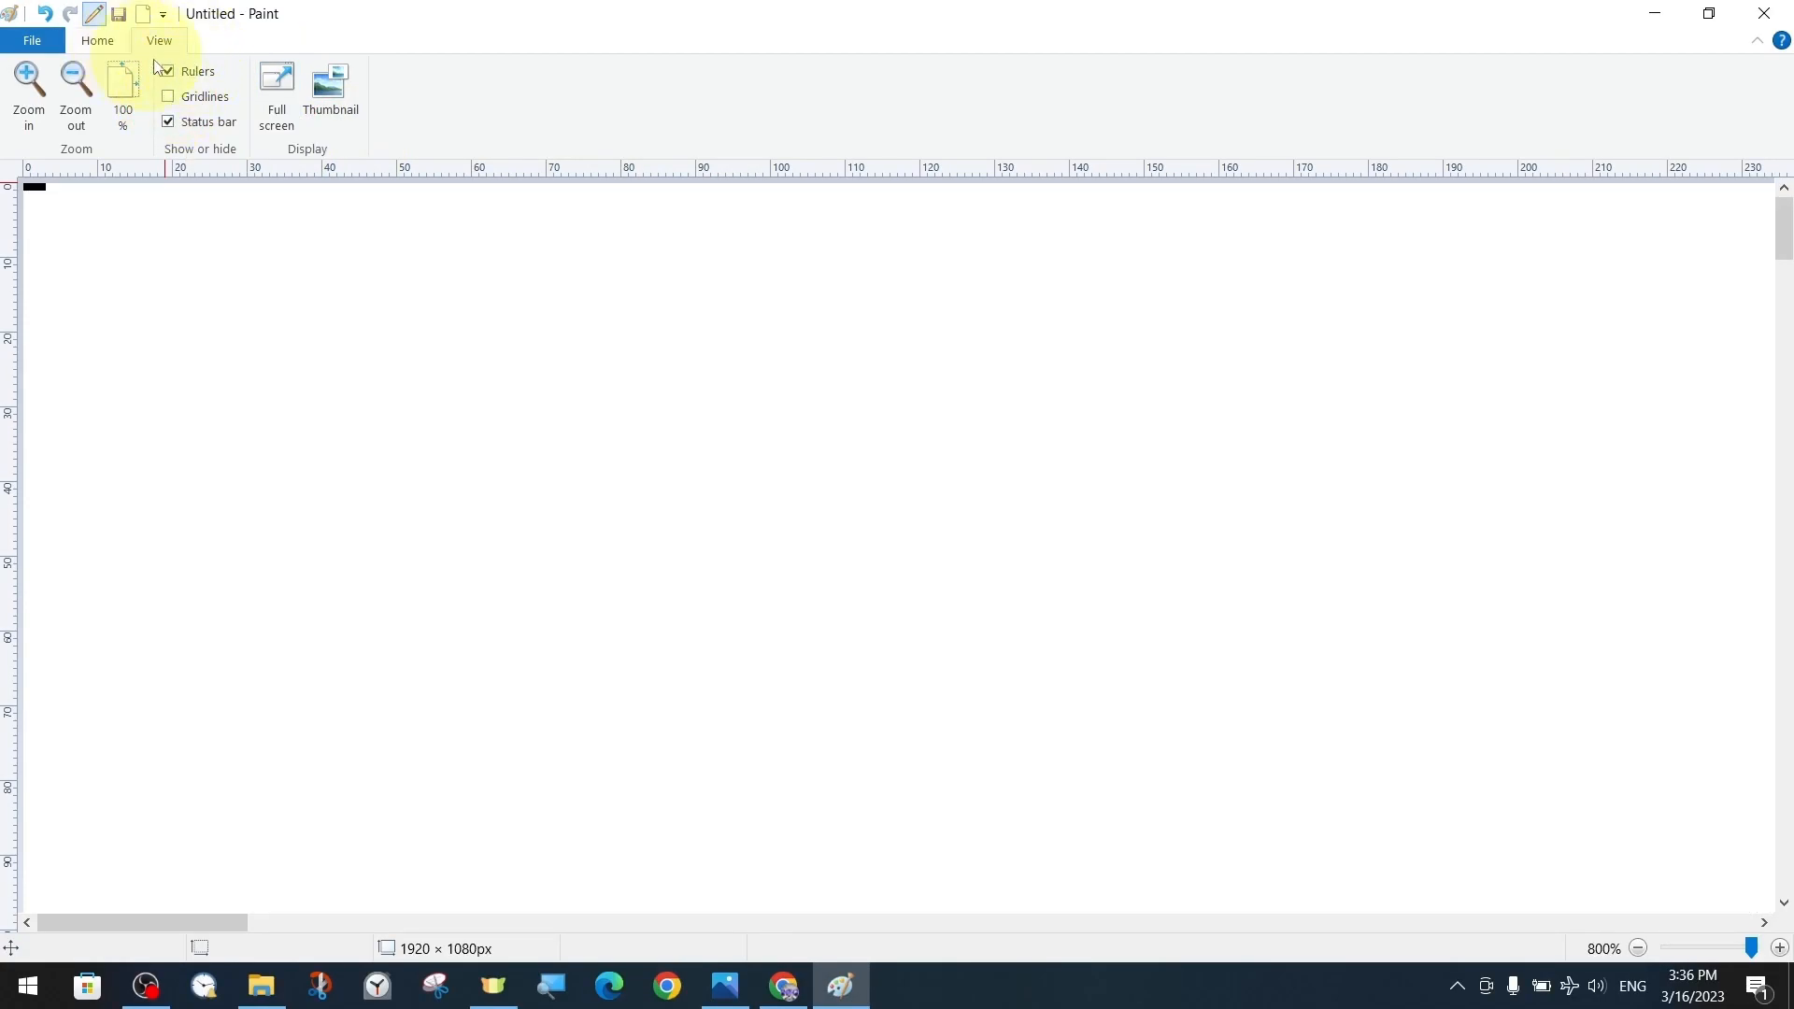
Step: Show the thumbnail window, enlarge it, and move it around the canvas to view more of the drawing
{"action": "left_click", "coordinate": [332, 105]}
{"action": "left_click_drag", "start_coordinate": [78, 206], "coordinate": [453, 310]}
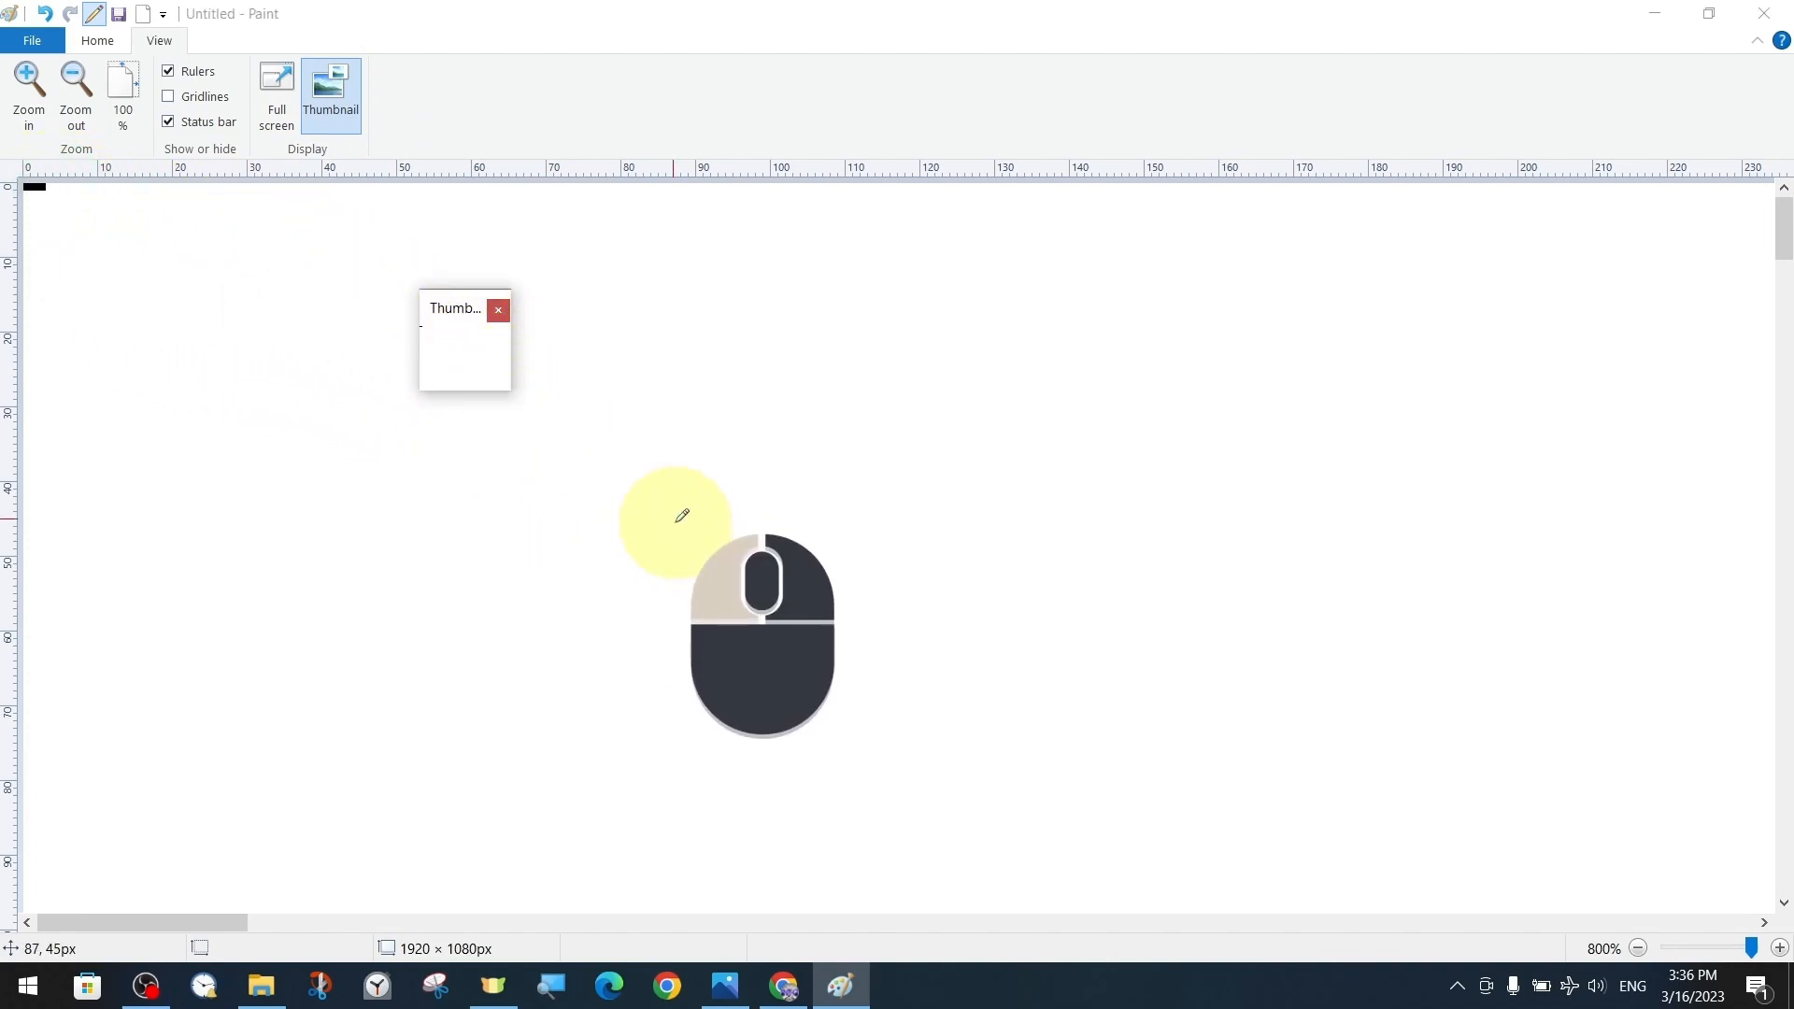
{"action": "mouse_move", "coordinate": [510, 393]}
{"action": "left_mouse_down"}
{"action": "mouse_move", "coordinate": [669, 541]}
{"action": "mouse_move", "coordinate": [1073, 760]}
{"action": "mouse_move", "coordinate": [1558, 765]}
{"action": "mouse_move", "coordinate": [1116, 684]}
{"action": "left_mouse_up"}
{"action": "left_click_drag", "start_coordinate": [579, 301], "coordinate": [444, 292]}
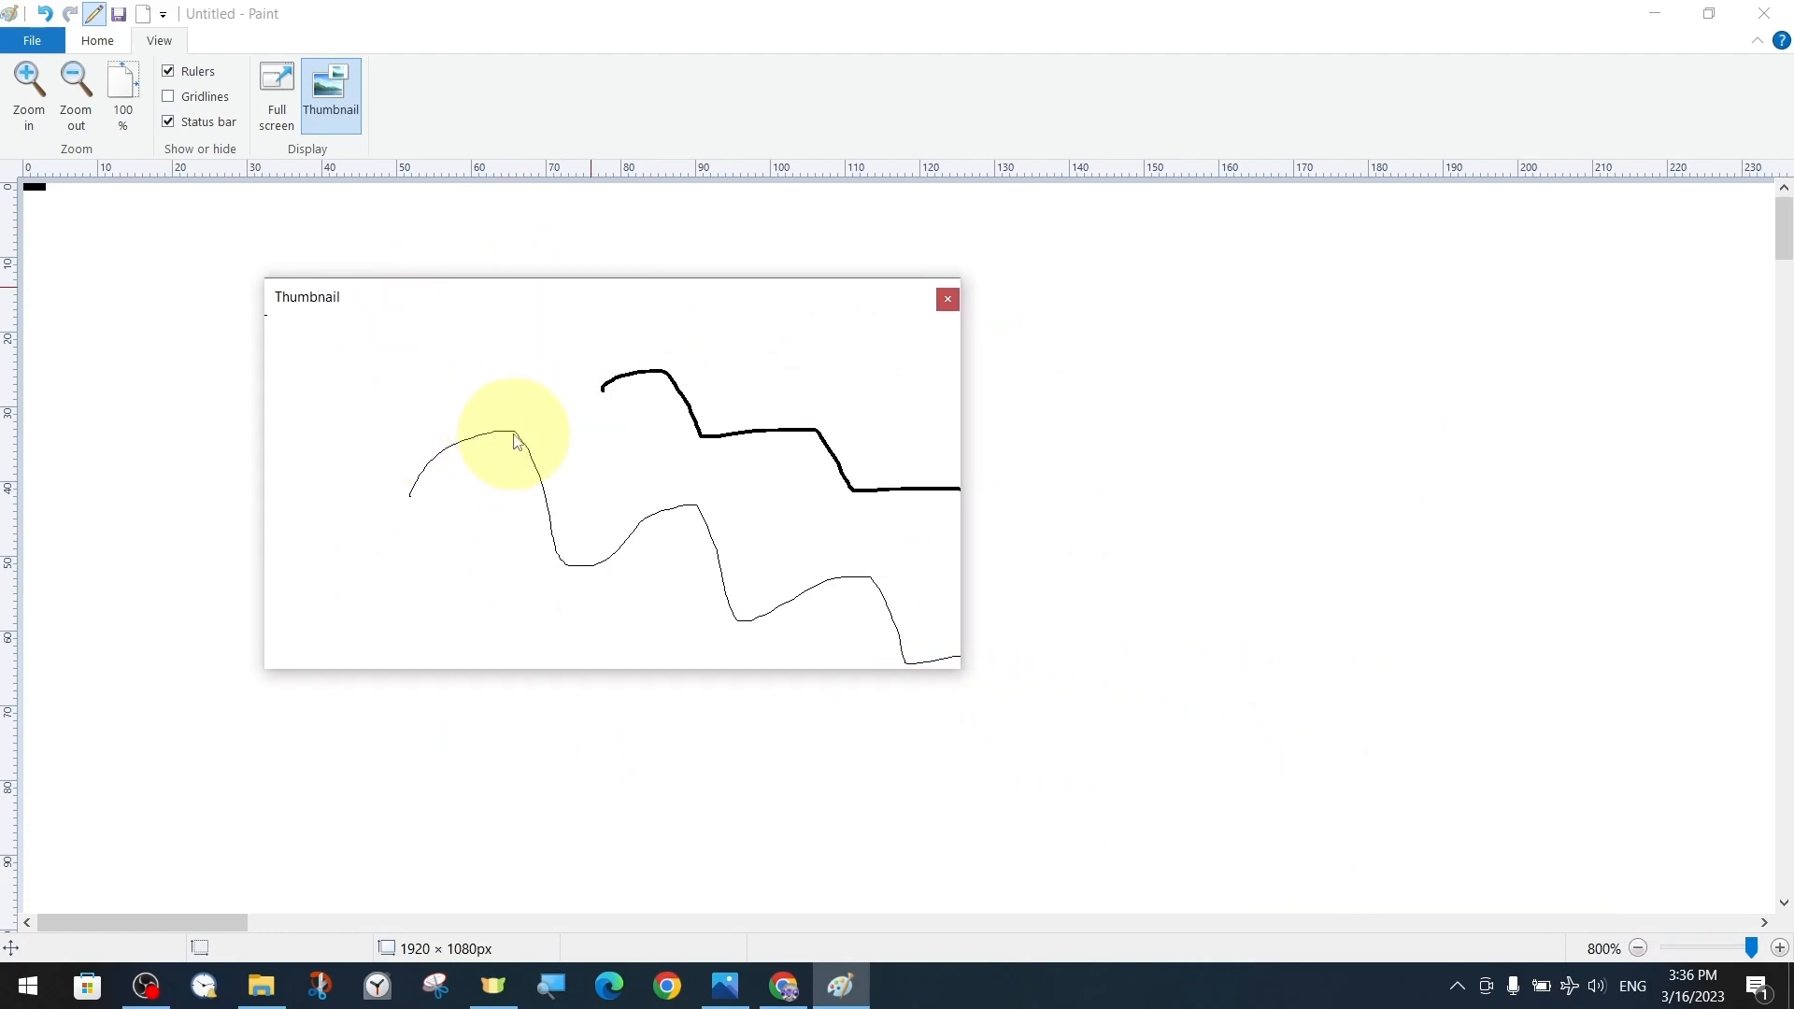
{"action": "left_click_drag", "start_coordinate": [656, 302], "coordinate": [1078, 92]}
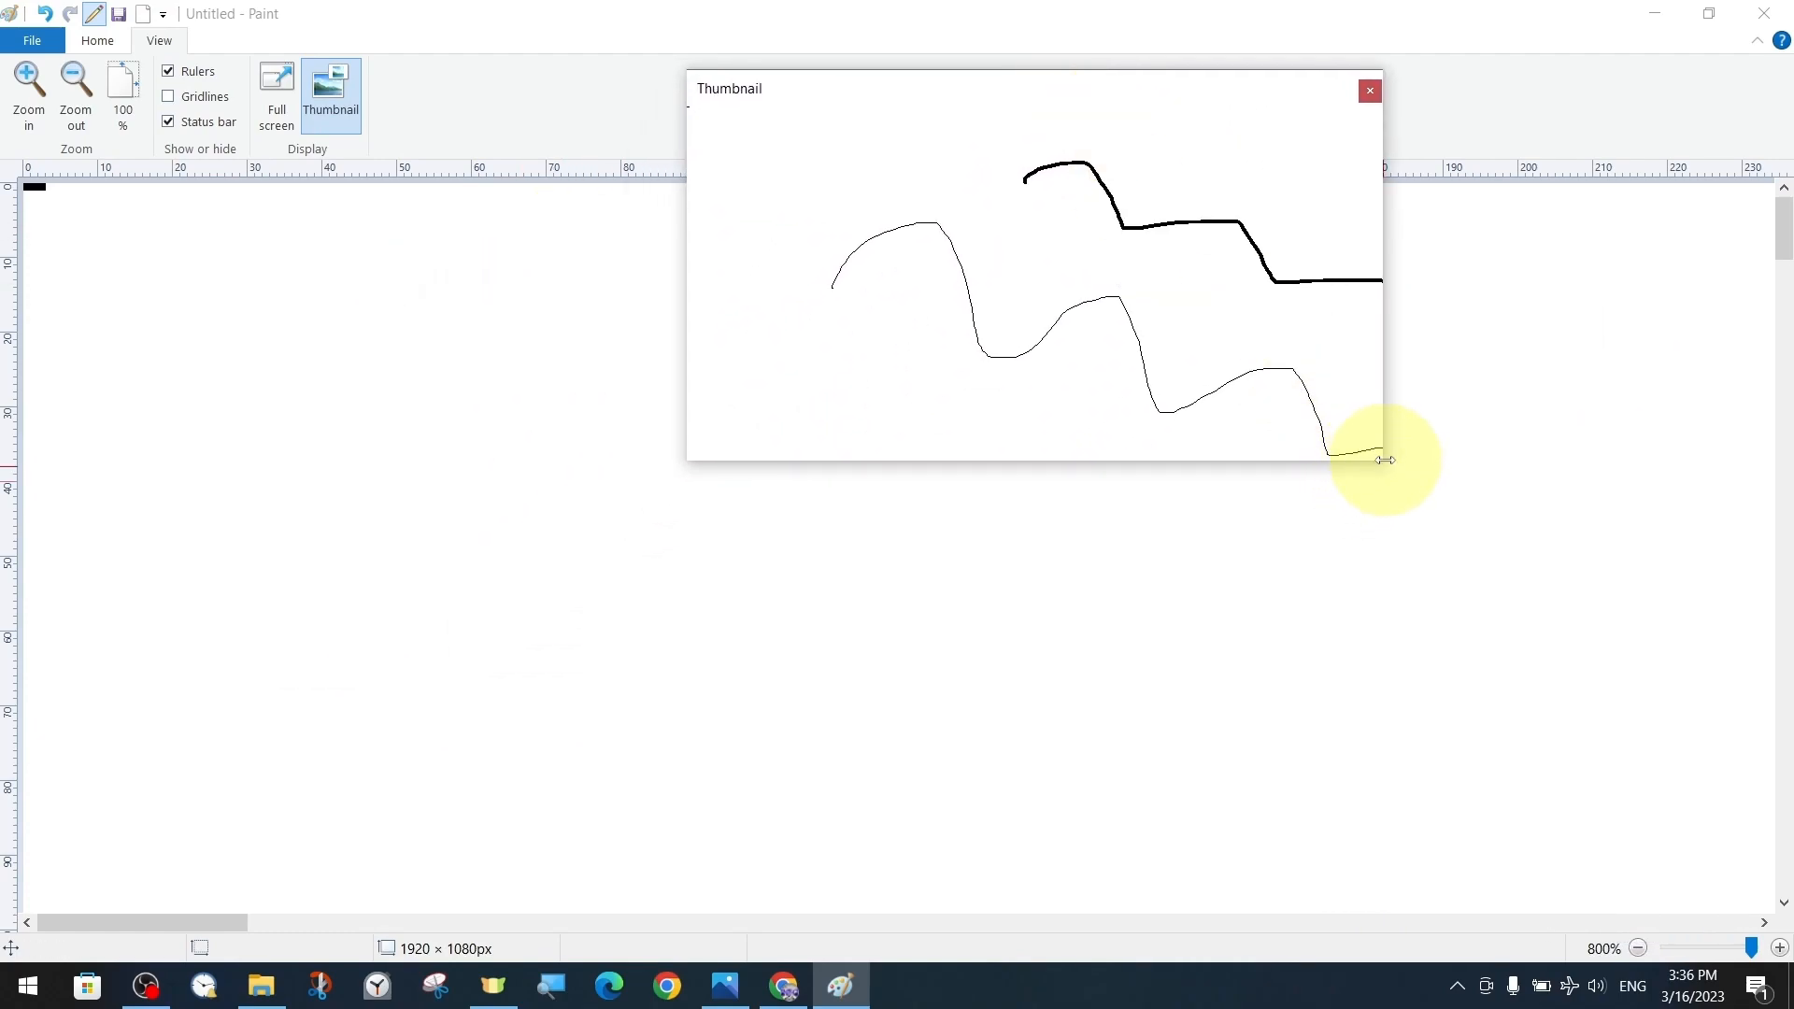
{"action": "left_click_drag", "start_coordinate": [1384, 460], "coordinate": [1685, 460]}
{"action": "left_click_drag", "start_coordinate": [1305, 461], "coordinate": [1326, 749]}
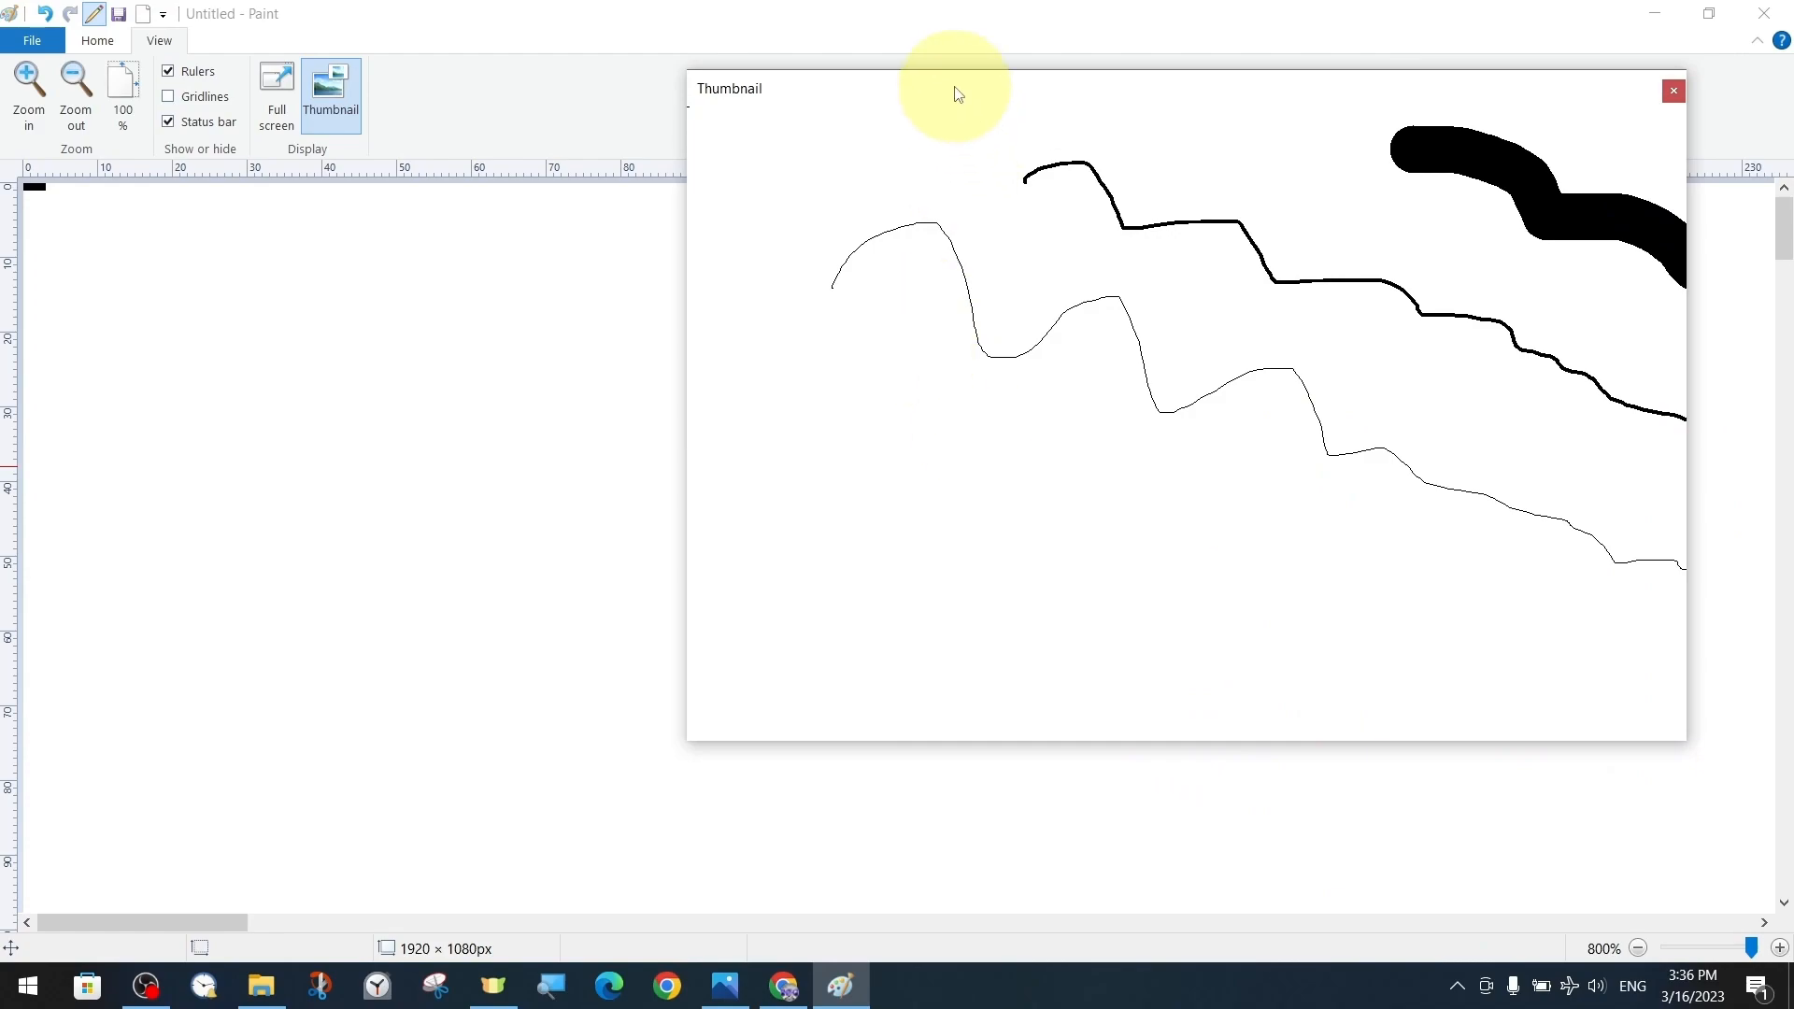
{"action": "left_click_drag", "start_coordinate": [957, 94], "coordinate": [463, 156]}
{"action": "mouse_move", "coordinate": [1206, 651]}
{"action": "left_mouse_down"}
{"action": "mouse_move", "coordinate": [1777, 744]}
{"action": "mouse_move", "coordinate": [897, 569]}
{"action": "mouse_move", "coordinate": [1288, 655]}
{"action": "left_mouse_up"}
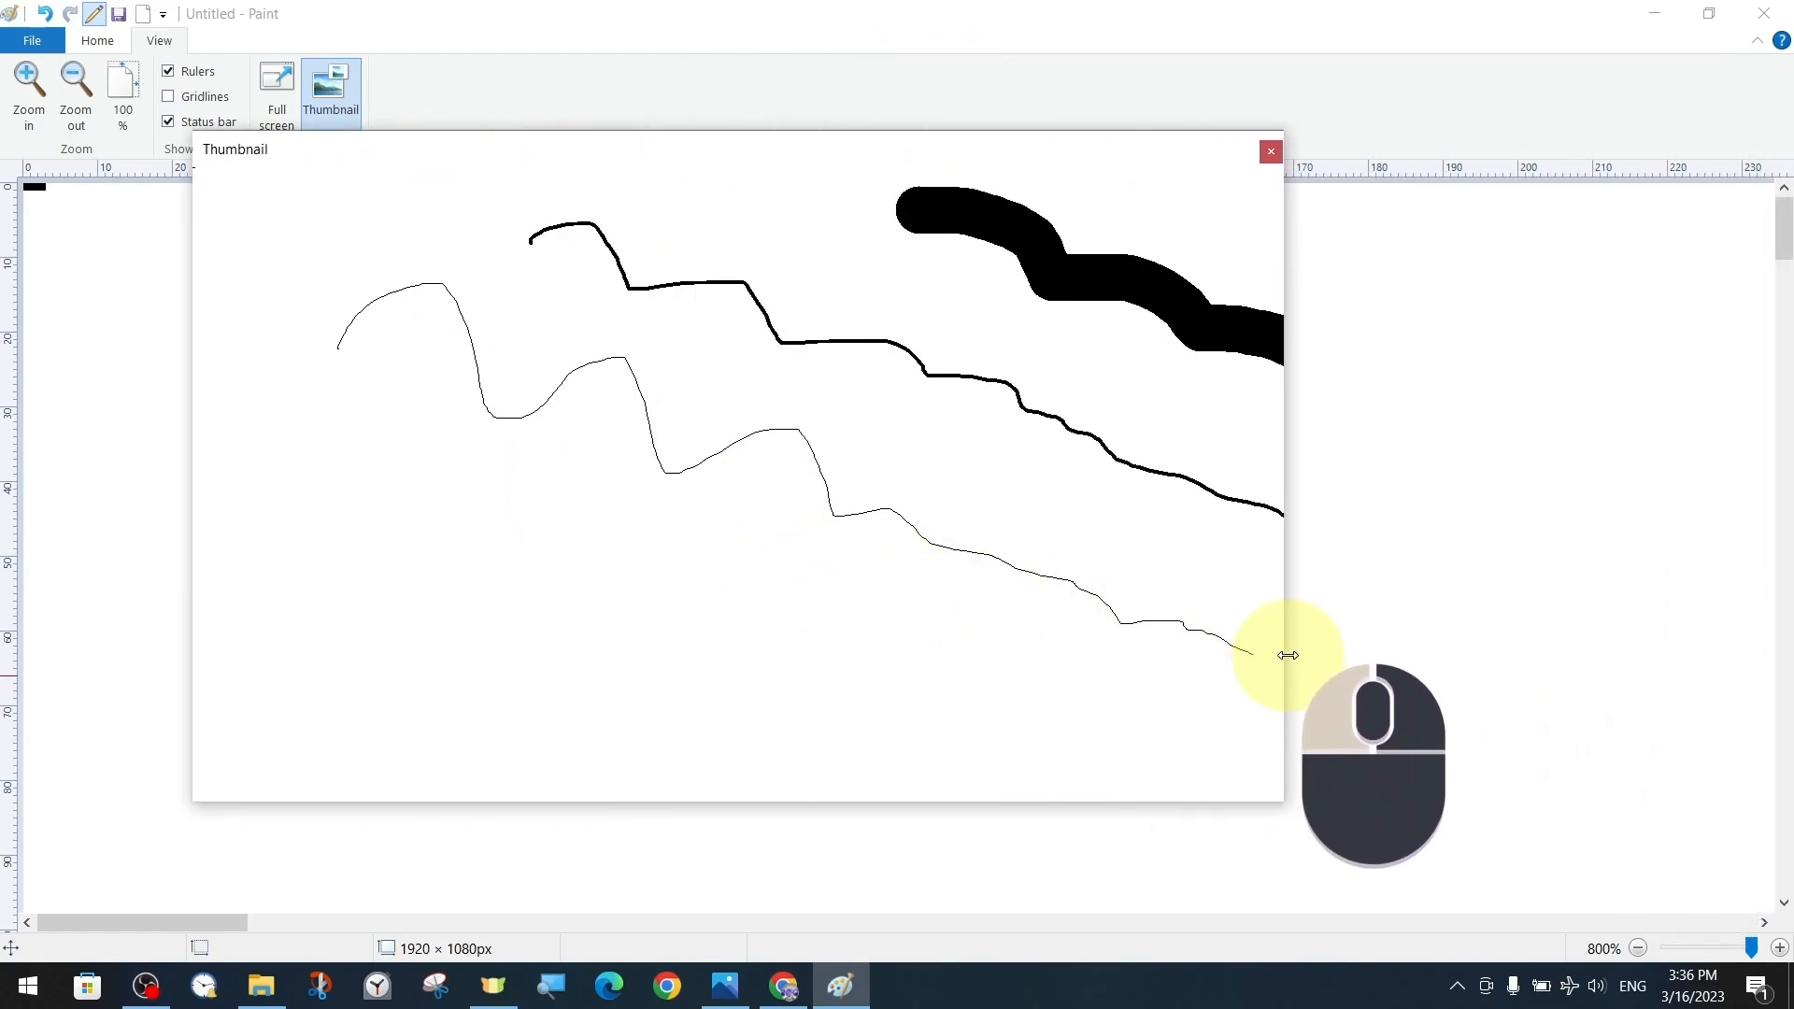
{"action": "left_click_drag", "start_coordinate": [417, 159], "coordinate": [662, 174]}
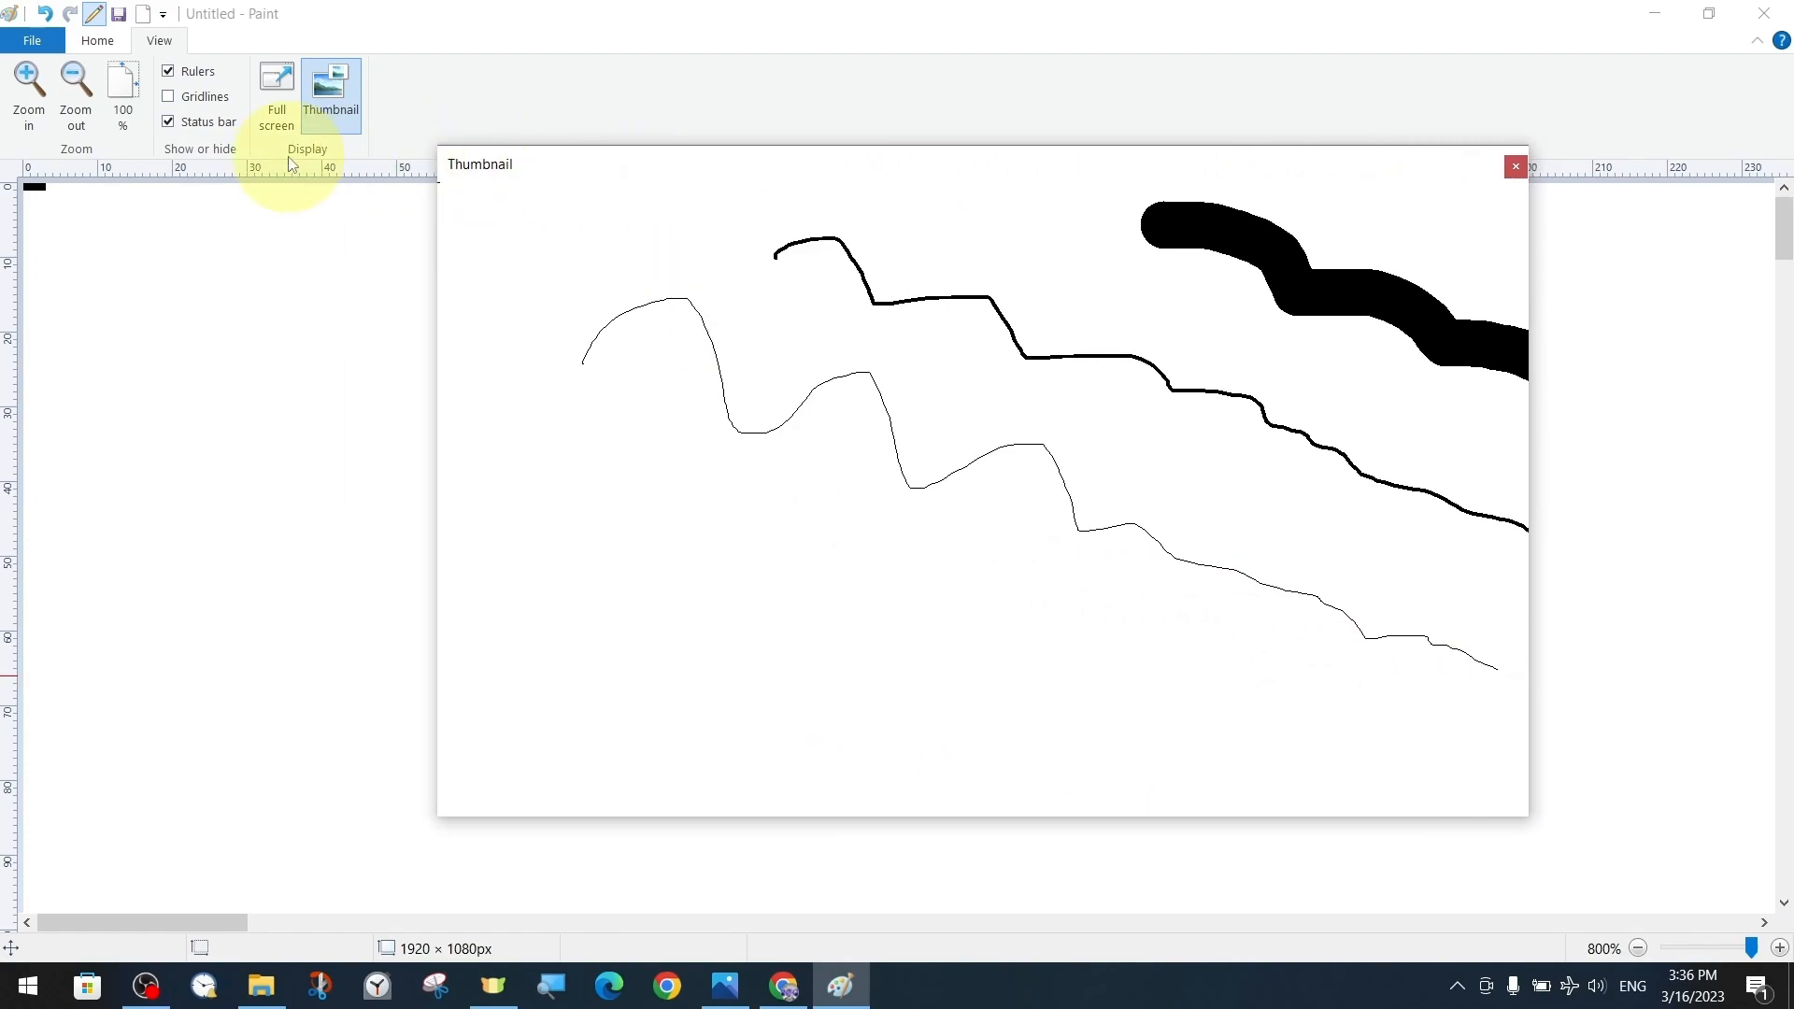
Step: Try to show the thumbnail window at 100% zoom, and zoom in to 600%
{"action": "left_click", "coordinate": [123, 97]}
{"action": "left_click", "coordinate": [327, 94]}
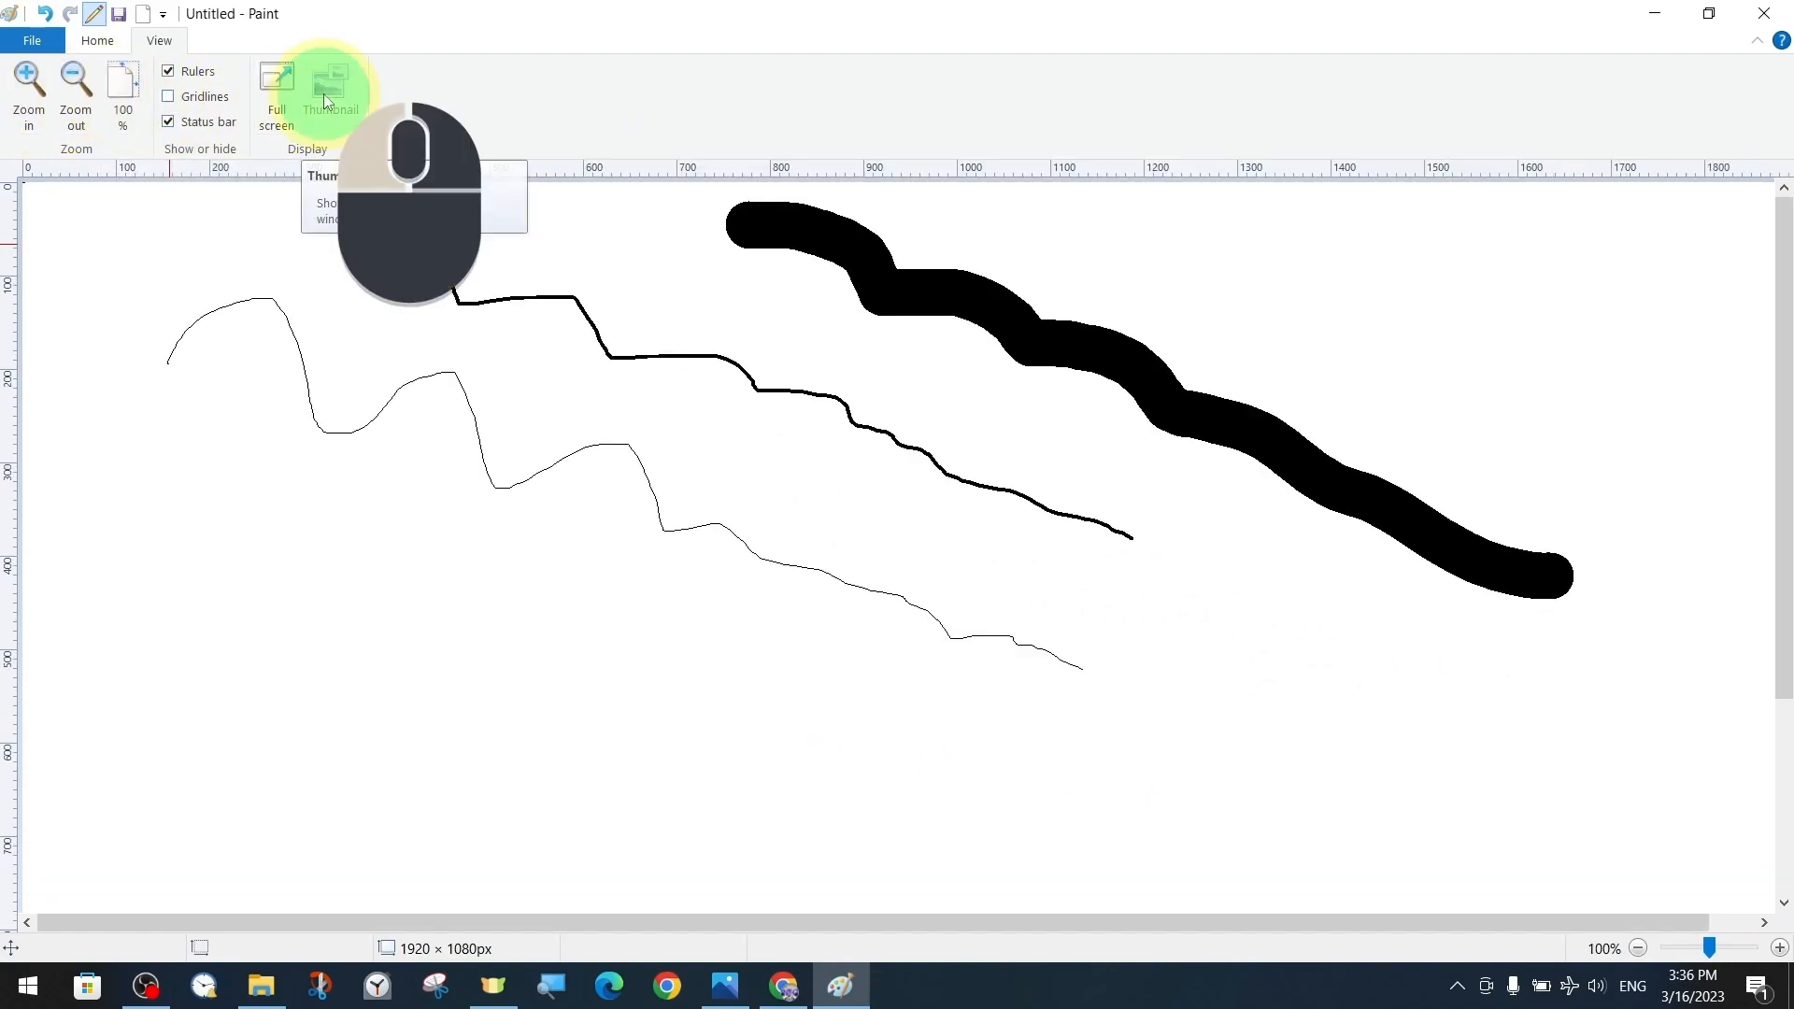
{"action": "left_click", "coordinate": [26, 87]}
{"action": "left_click", "coordinate": [26, 87]}
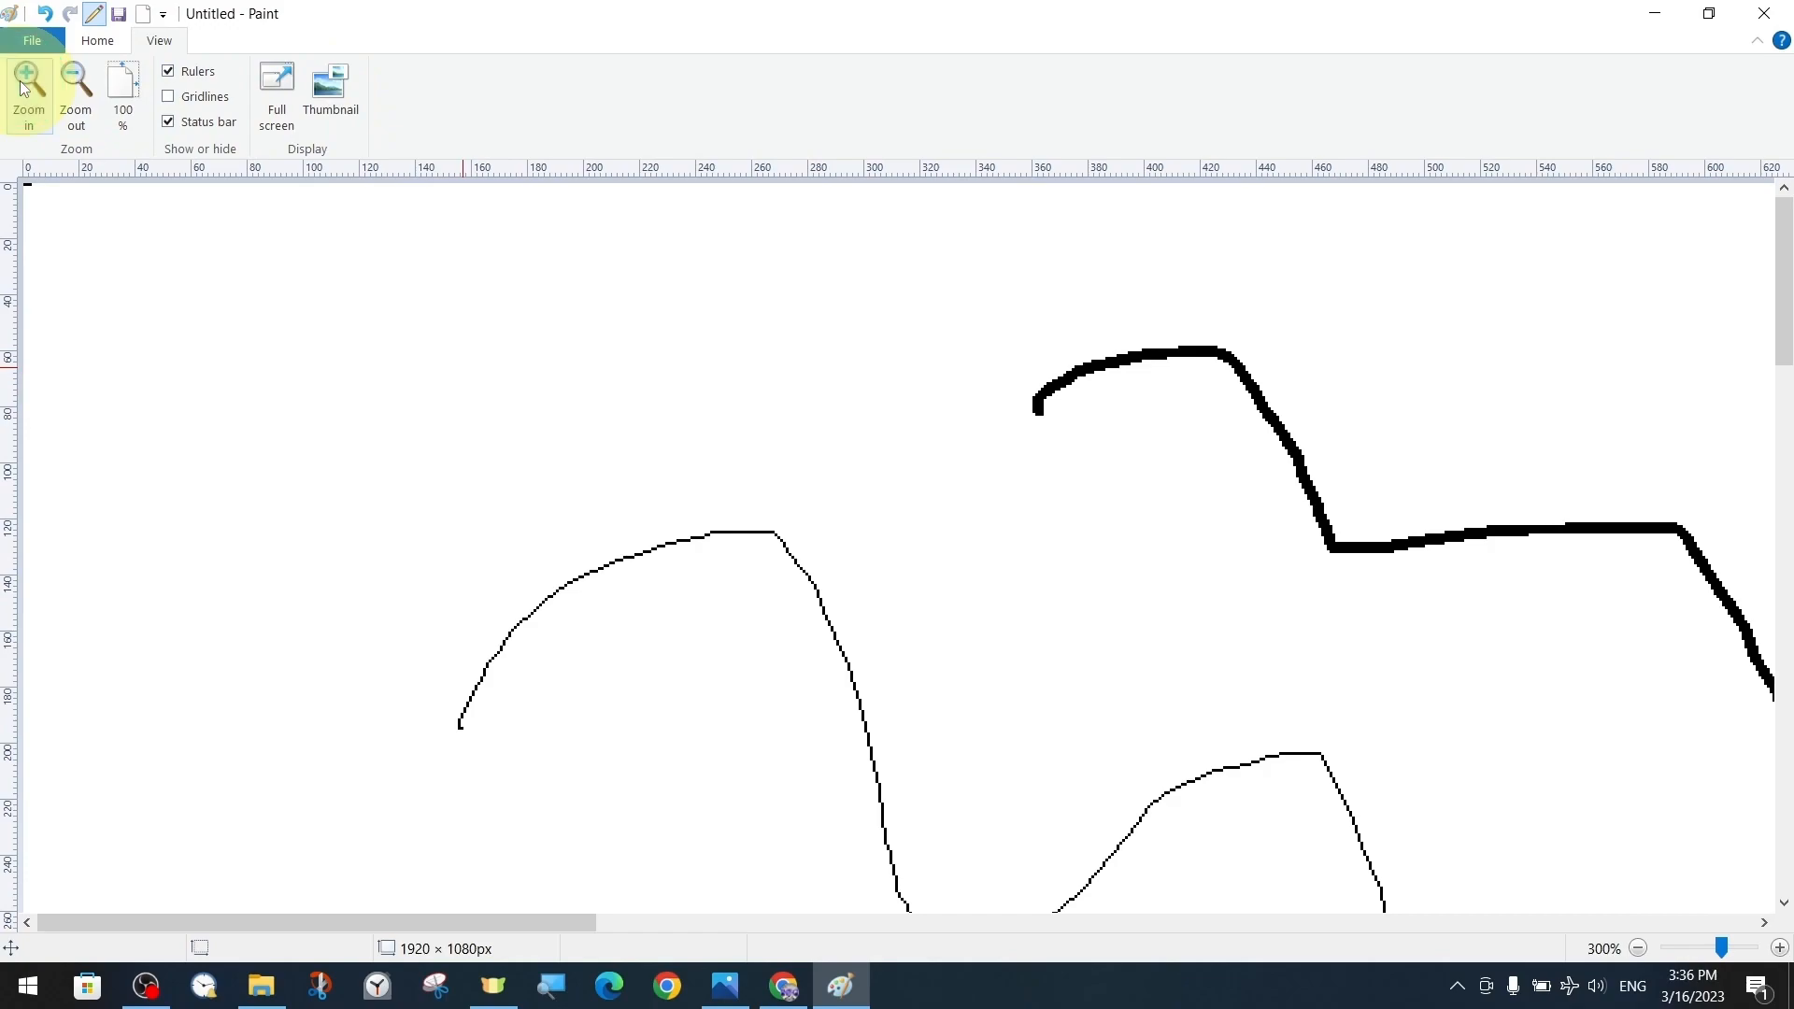
{"action": "left_click", "coordinate": [26, 87]}
{"action": "left_click", "coordinate": [26, 86]}
{"action": "left_click", "coordinate": [27, 87]}
Step: Show the thumbnail window, move it over the canvas's upper-left area, and shrink it to a compact size
{"action": "left_click", "coordinate": [331, 94]}
{"action": "left_click_drag", "start_coordinate": [717, 164], "coordinate": [334, 183]}
{"action": "scroll", "coordinate": [1401, 452], "scroll_direction": "down", "scroll_amount": 5}
{"action": "scroll", "coordinate": [1439, 486], "scroll_direction": "up", "scroll_amount": 5}
{"action": "left_click_drag", "start_coordinate": [1148, 833], "coordinate": [409, 832]}
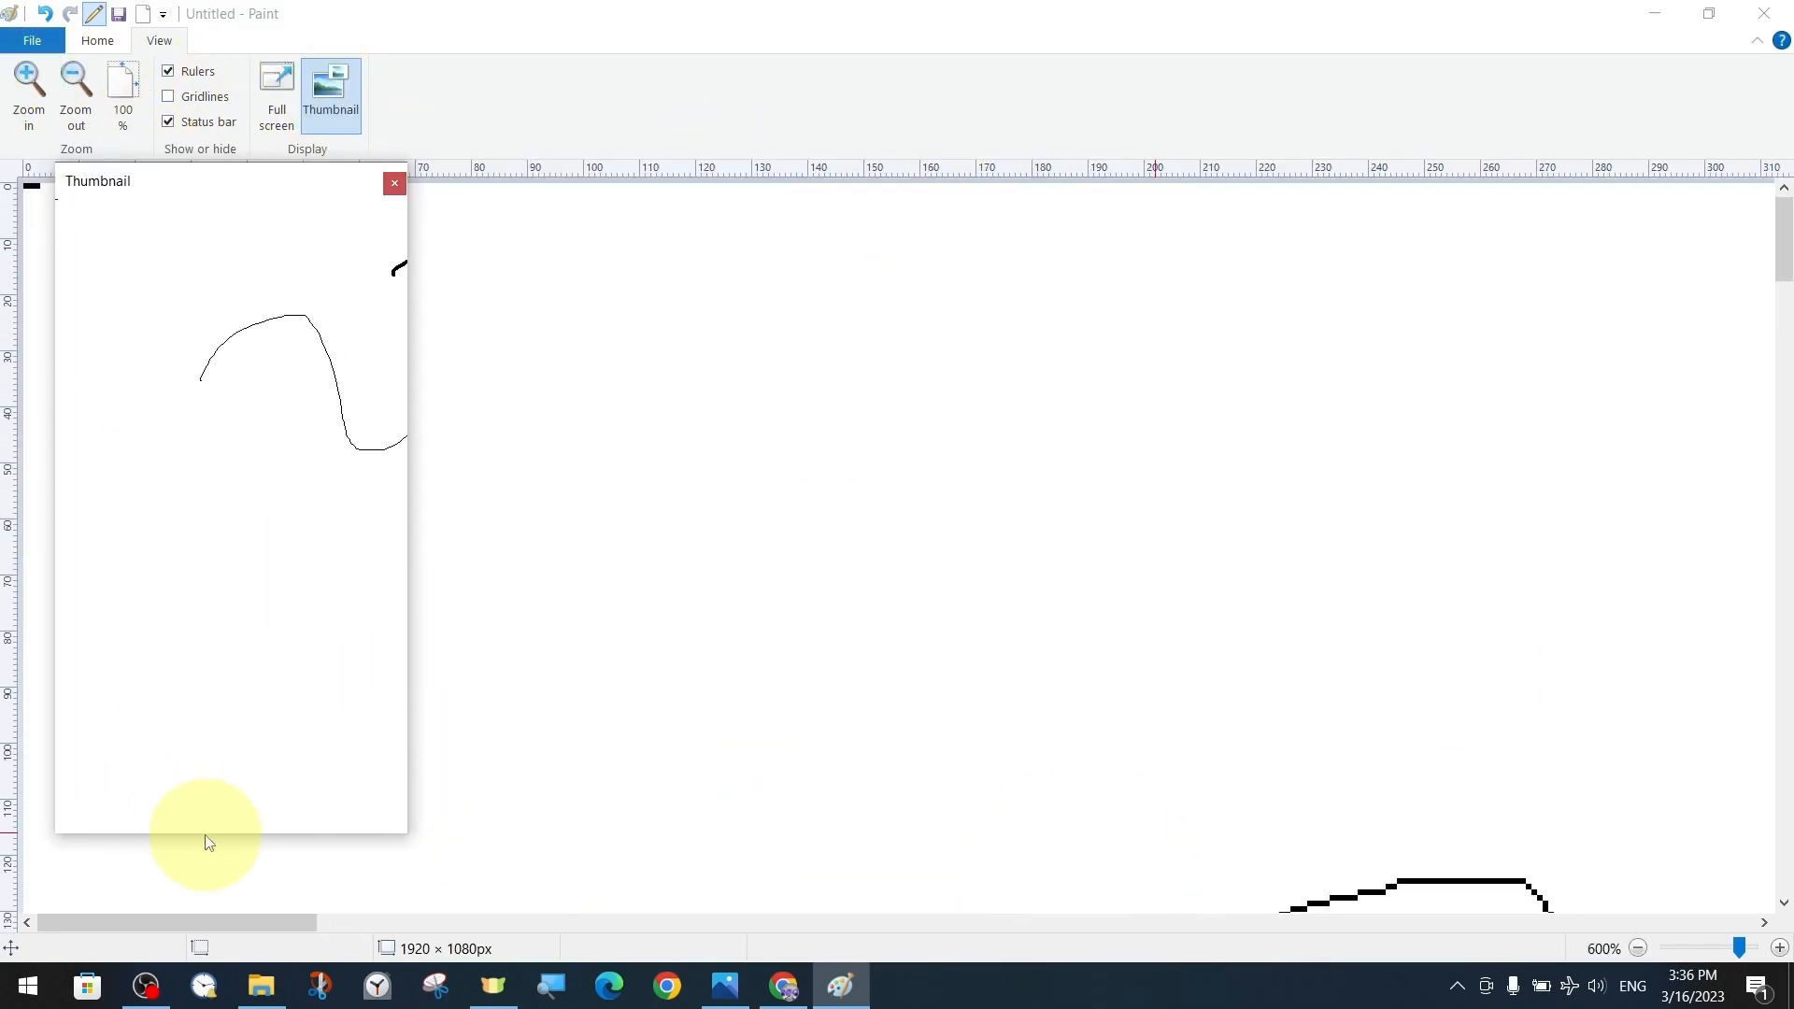
{"action": "left_click_drag", "start_coordinate": [200, 834], "coordinate": [221, 408]}
Step: Extend the start of the thin line with a wavy pencil stroke, and pan around the drawing with the thumbnail shown
{"action": "scroll", "coordinate": [1230, 513], "scroll_direction": "down", "scroll_amount": 5}
{"action": "mouse_move", "coordinate": [897, 556]}
{"action": "left_mouse_down"}
{"action": "mouse_move", "coordinate": [927, 688]}
{"action": "mouse_move", "coordinate": [592, 716]}
{"action": "mouse_move", "coordinate": [168, 799]}
{"action": "left_mouse_up"}
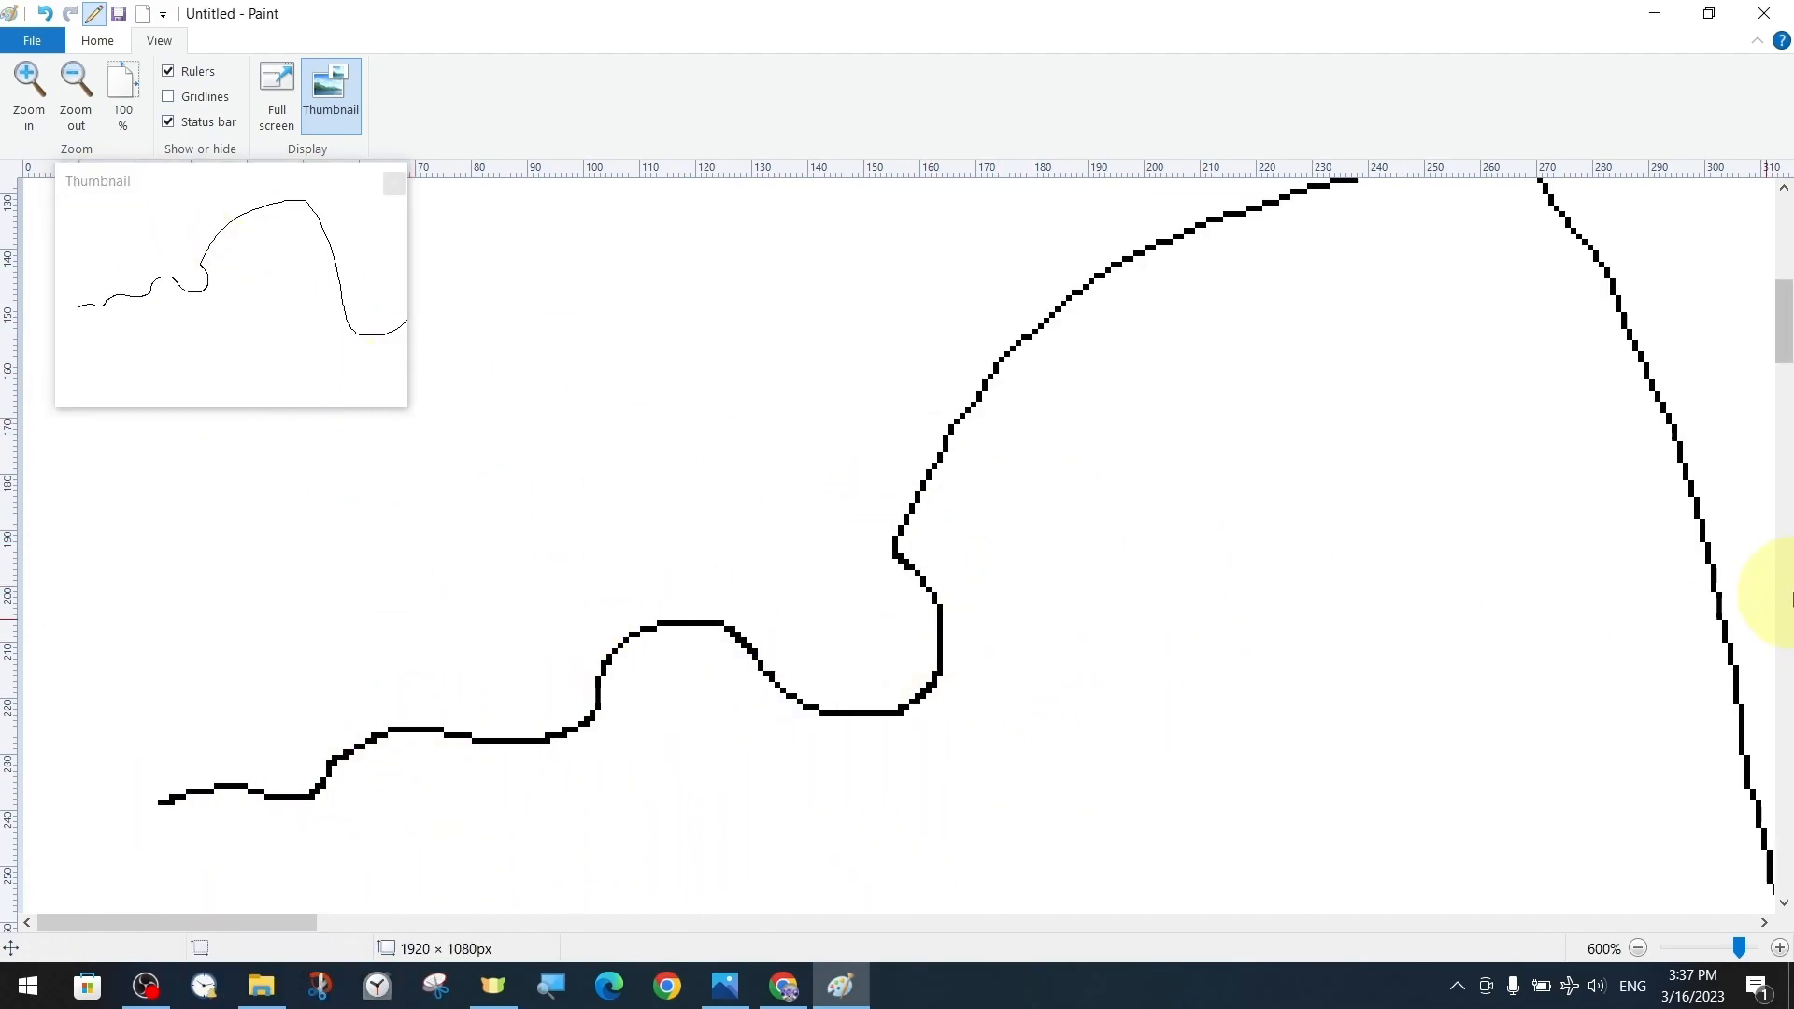
{"action": "scroll", "coordinate": [1032, 848], "scroll_direction": "up", "scroll_amount": 6}
{"action": "mouse_move", "coordinate": [254, 187]}
{"action": "left_mouse_down"}
{"action": "mouse_move", "coordinate": [486, 449]}
{"action": "mouse_move", "coordinate": [387, 275]}
{"action": "left_mouse_up"}
{"action": "left_click_drag", "start_coordinate": [262, 925], "coordinate": [438, 948]}
{"action": "left_click_drag", "start_coordinate": [1783, 301], "coordinate": [1782, 342]}
{"action": "left_click_drag", "start_coordinate": [347, 925], "coordinate": [383, 962]}
{"action": "left_click_drag", "start_coordinate": [1783, 342], "coordinate": [1783, 278]}
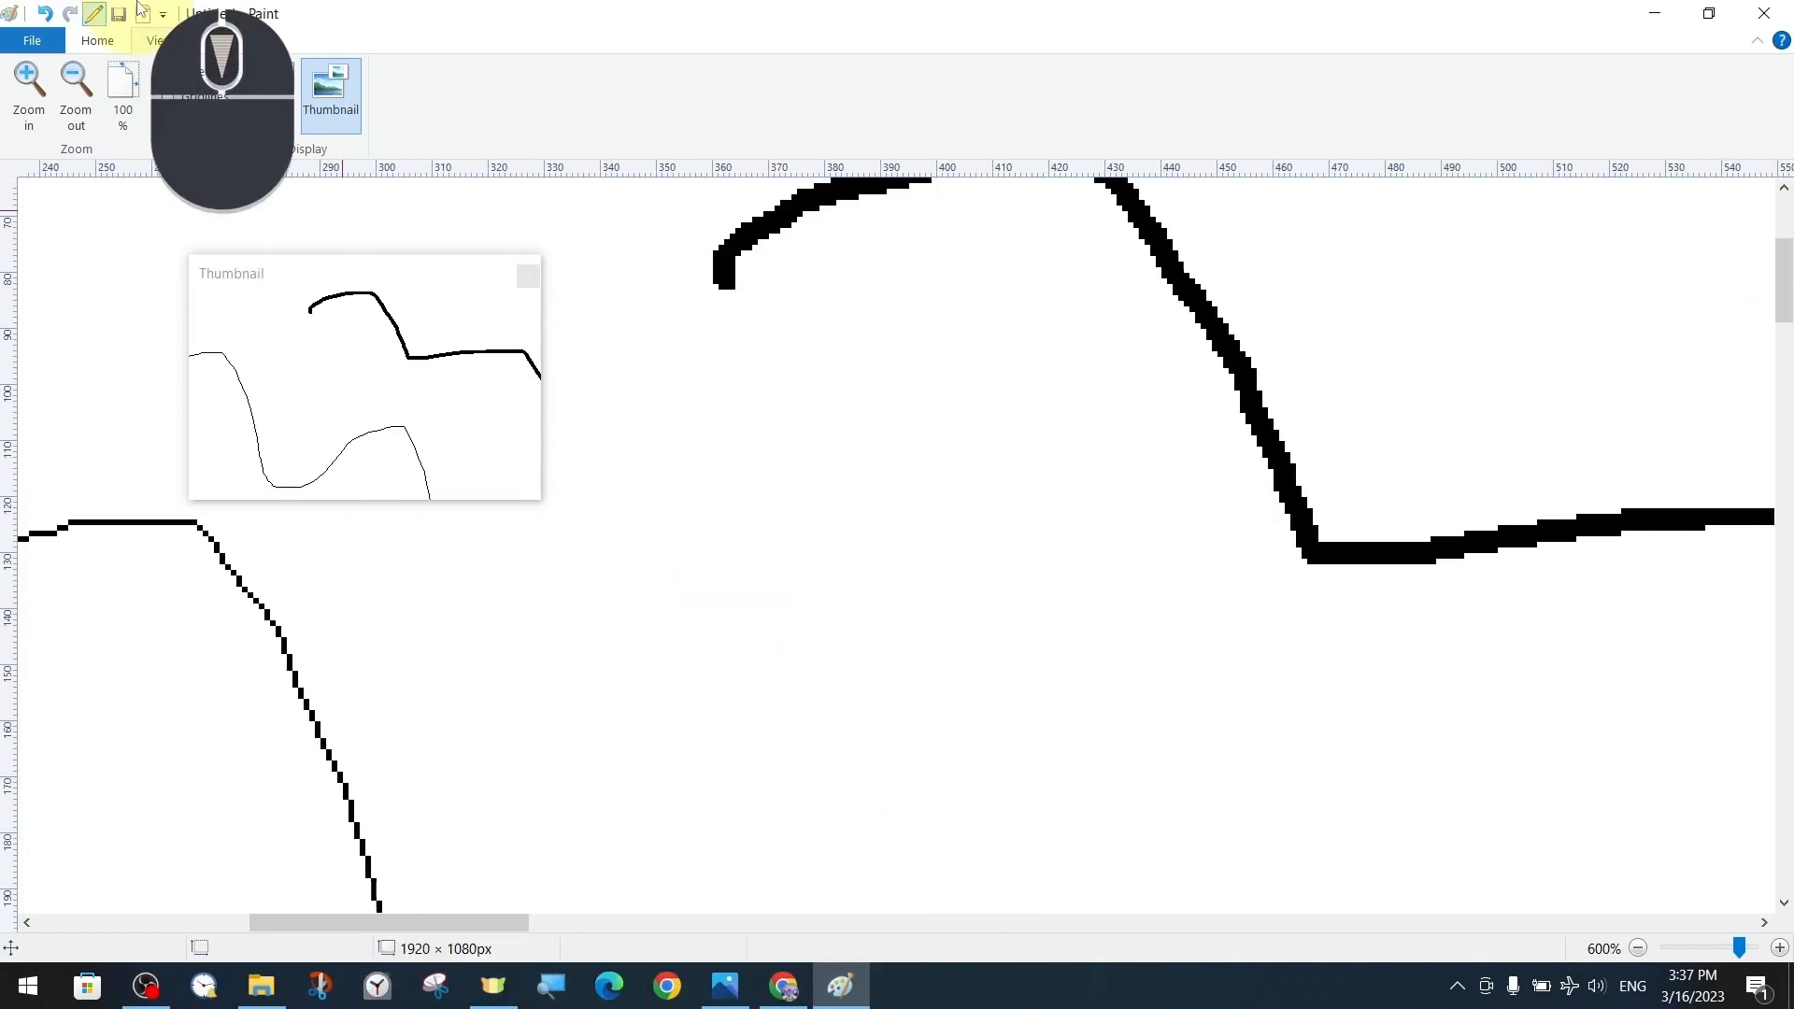
Step: At 100% zoom, move part of the lines with a rectangular selection and delete a selected portion
{"action": "left_click", "coordinate": [122, 93]}
{"action": "left_click", "coordinate": [98, 41]}
{"action": "left_click", "coordinate": [143, 82]}
{"action": "left_click_drag", "start_coordinate": [872, 351], "coordinate": [1546, 710]}
{"action": "left_click_drag", "start_coordinate": [1231, 524], "coordinate": [1382, 637]}
{"action": "left_click_drag", "start_coordinate": [1698, 434], "coordinate": [1114, 563]}
{"action": "left_click_drag", "start_coordinate": [1066, 681], "coordinate": [1390, 617]}
{"action": "key", "text": "Delete"}
Step: Move part of the remaining lines with a free-form selection, and delete another free-form selected portion
{"action": "left_click", "coordinate": [143, 124]}
{"action": "left_click", "coordinate": [191, 199]}
{"action": "mouse_move", "coordinate": [1333, 412]}
{"action": "left_mouse_down"}
{"action": "mouse_move", "coordinate": [828, 356]}
{"action": "mouse_move", "coordinate": [1331, 439]}
{"action": "left_mouse_up"}
{"action": "left_click_drag", "start_coordinate": [953, 616], "coordinate": [1369, 685]}
{"action": "left_click_drag", "start_coordinate": [1026, 825], "coordinate": [1214, 690]}
{"action": "key", "text": "Delete"}
Step: Switch back to rectangular selection, select the whole picture, and move its content right and slightly down
{"action": "left_click", "coordinate": [143, 123]}
{"action": "left_click", "coordinate": [191, 173]}
{"action": "scroll", "coordinate": [649, 448], "scroll_direction": "up", "scroll_amount": 2, "text": "ctrl"}
{"action": "scroll", "coordinate": [649, 448], "scroll_direction": "down", "scroll_amount": 2, "text": "ctrl"}
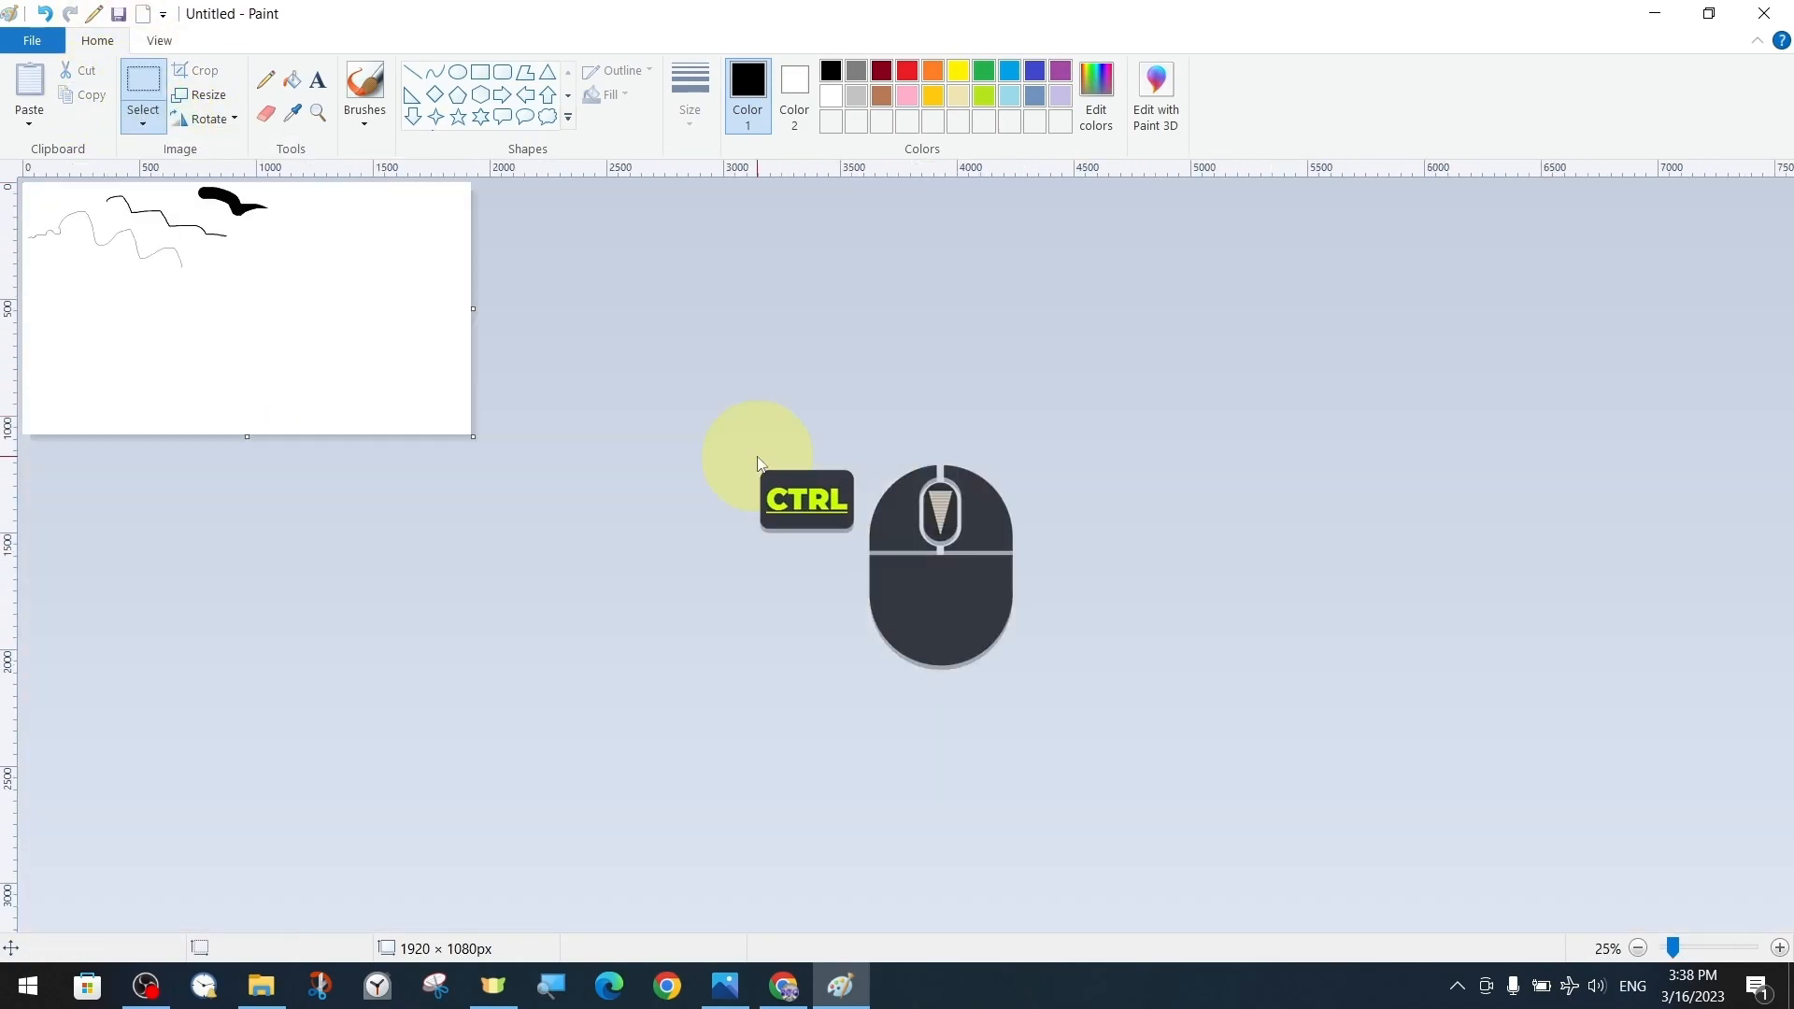
{"action": "scroll", "coordinate": [441, 389], "scroll_direction": "up", "scroll_amount": 3, "text": "ctrl"}
{"action": "key", "text": "ctrl+a"}
{"action": "left_click", "coordinate": [143, 124]}
{"action": "left_click", "coordinate": [149, 252]}
{"action": "left_click_drag", "start_coordinate": [682, 414], "coordinate": [1104, 511]}
Step: Select the whole picture again, reposition the lines toward the canvas's middle, and make further rectangular selections
{"action": "scroll", "coordinate": [841, 467], "scroll_direction": "down", "scroll_amount": 2, "text": "ctrl"}
{"action": "left_click_drag", "start_coordinate": [332, 317], "coordinate": [468, 473]}
{"action": "left_click", "coordinate": [659, 450]}
{"action": "left_click", "coordinate": [143, 123]}
{"action": "left_click", "coordinate": [177, 252]}
{"action": "left_click_drag", "start_coordinate": [228, 279], "coordinate": [391, 476]}
{"action": "left_click_drag", "start_coordinate": [611, 526], "coordinate": [568, 436]}
{"action": "left_click", "coordinate": [786, 255]}
{"action": "left_click_drag", "start_coordinate": [306, 269], "coordinate": [201, 357]}
{"action": "left_click_drag", "start_coordinate": [253, 316], "coordinate": [335, 316]}
{"action": "left_click", "coordinate": [696, 265]}
{"action": "left_click", "coordinate": [141, 123]}
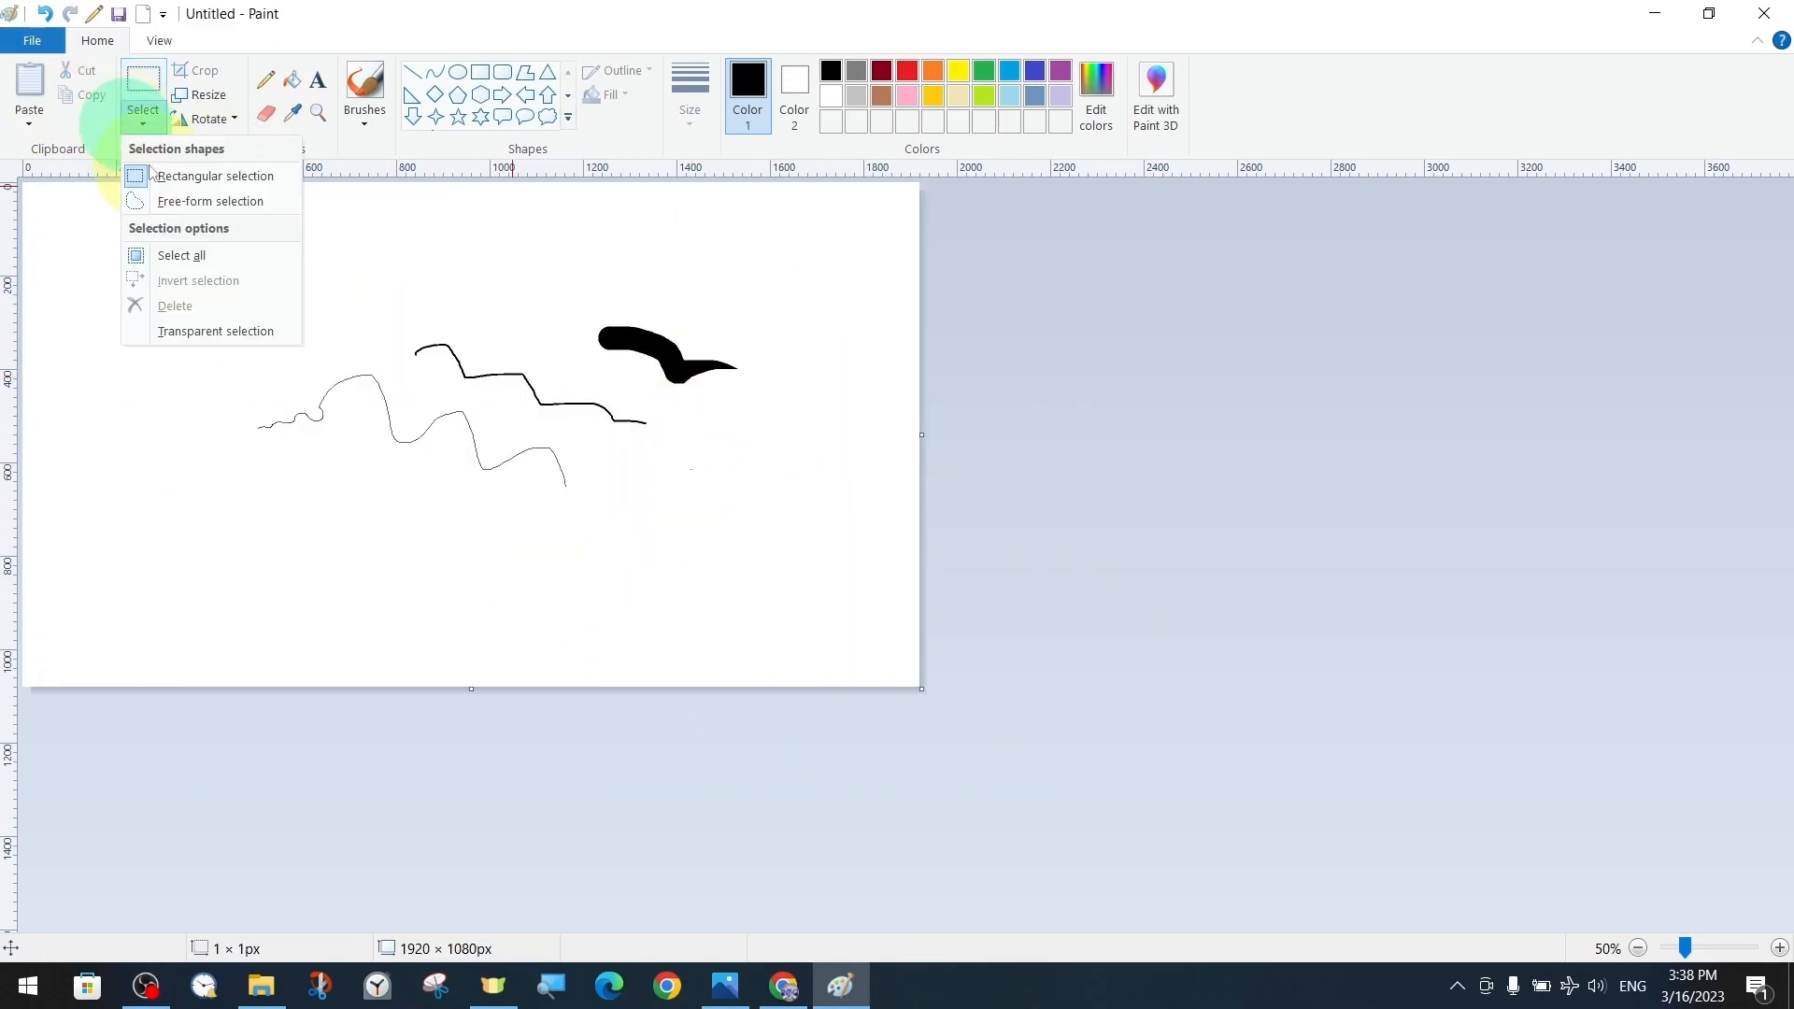
Step: Resize the picture to 50% with its aspect ratio maintained, and scale it back up by 200%
{"action": "left_click", "coordinate": [202, 95]}
{"action": "type", "text": "50"}
{"action": "left_click", "coordinate": [166, 565]}
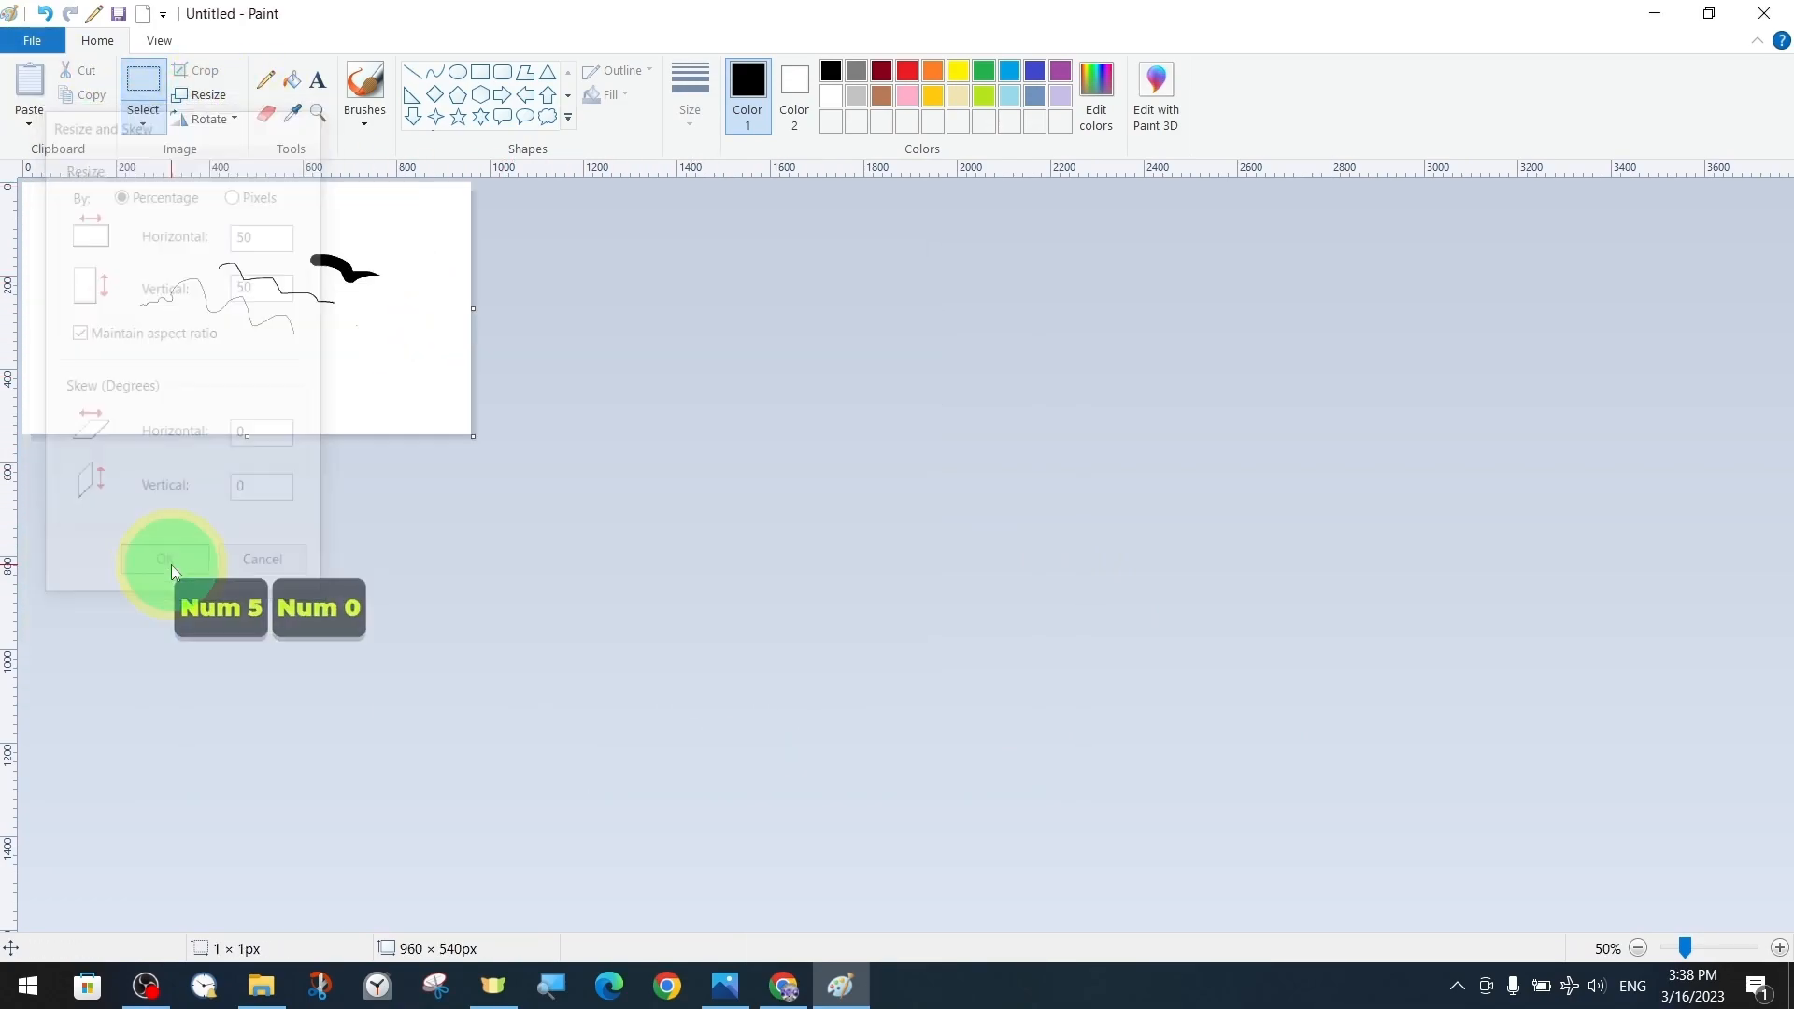
{"action": "left_click", "coordinate": [202, 95]}
{"action": "type", "text": "200"}
{"action": "key", "text": "Return"}
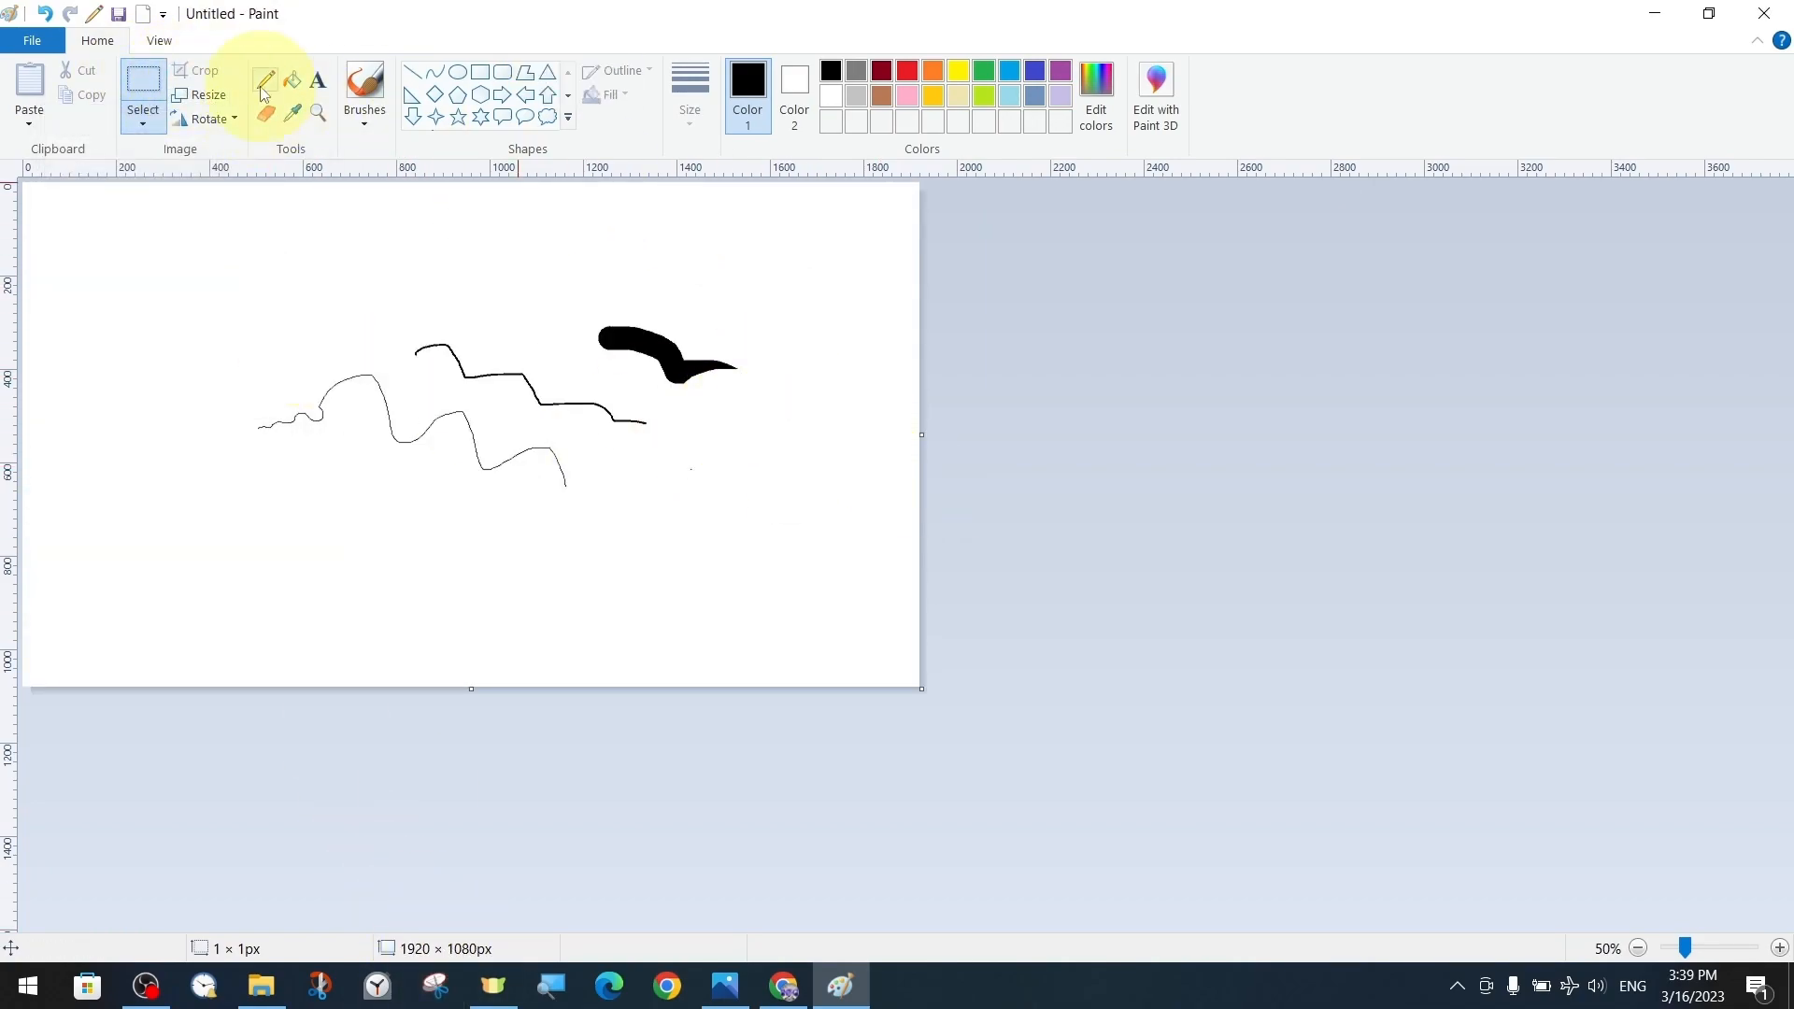
Step: Make a rectangular selection around the thick stroke and the line ends, and move it right and down in the picture
{"action": "left_click", "coordinate": [213, 118]}
{"action": "left_click", "coordinate": [607, 373]}
{"action": "left_click", "coordinate": [849, 298]}
{"action": "mouse_move", "coordinate": [755, 276]}
{"action": "left_mouse_down"}
{"action": "mouse_move", "coordinate": [599, 392]}
{"action": "mouse_move", "coordinate": [531, 546]}
{"action": "left_mouse_up"}
{"action": "mouse_move", "coordinate": [641, 414]}
{"action": "left_mouse_down"}
{"action": "mouse_move", "coordinate": [664, 491]}
{"action": "mouse_move", "coordinate": [727, 492]}
{"action": "left_mouse_up"}
Step: Flip the selected portion horizontally, and move it higher in the picture
{"action": "left_click", "coordinate": [219, 119]}
{"action": "left_click", "coordinate": [225, 244]}
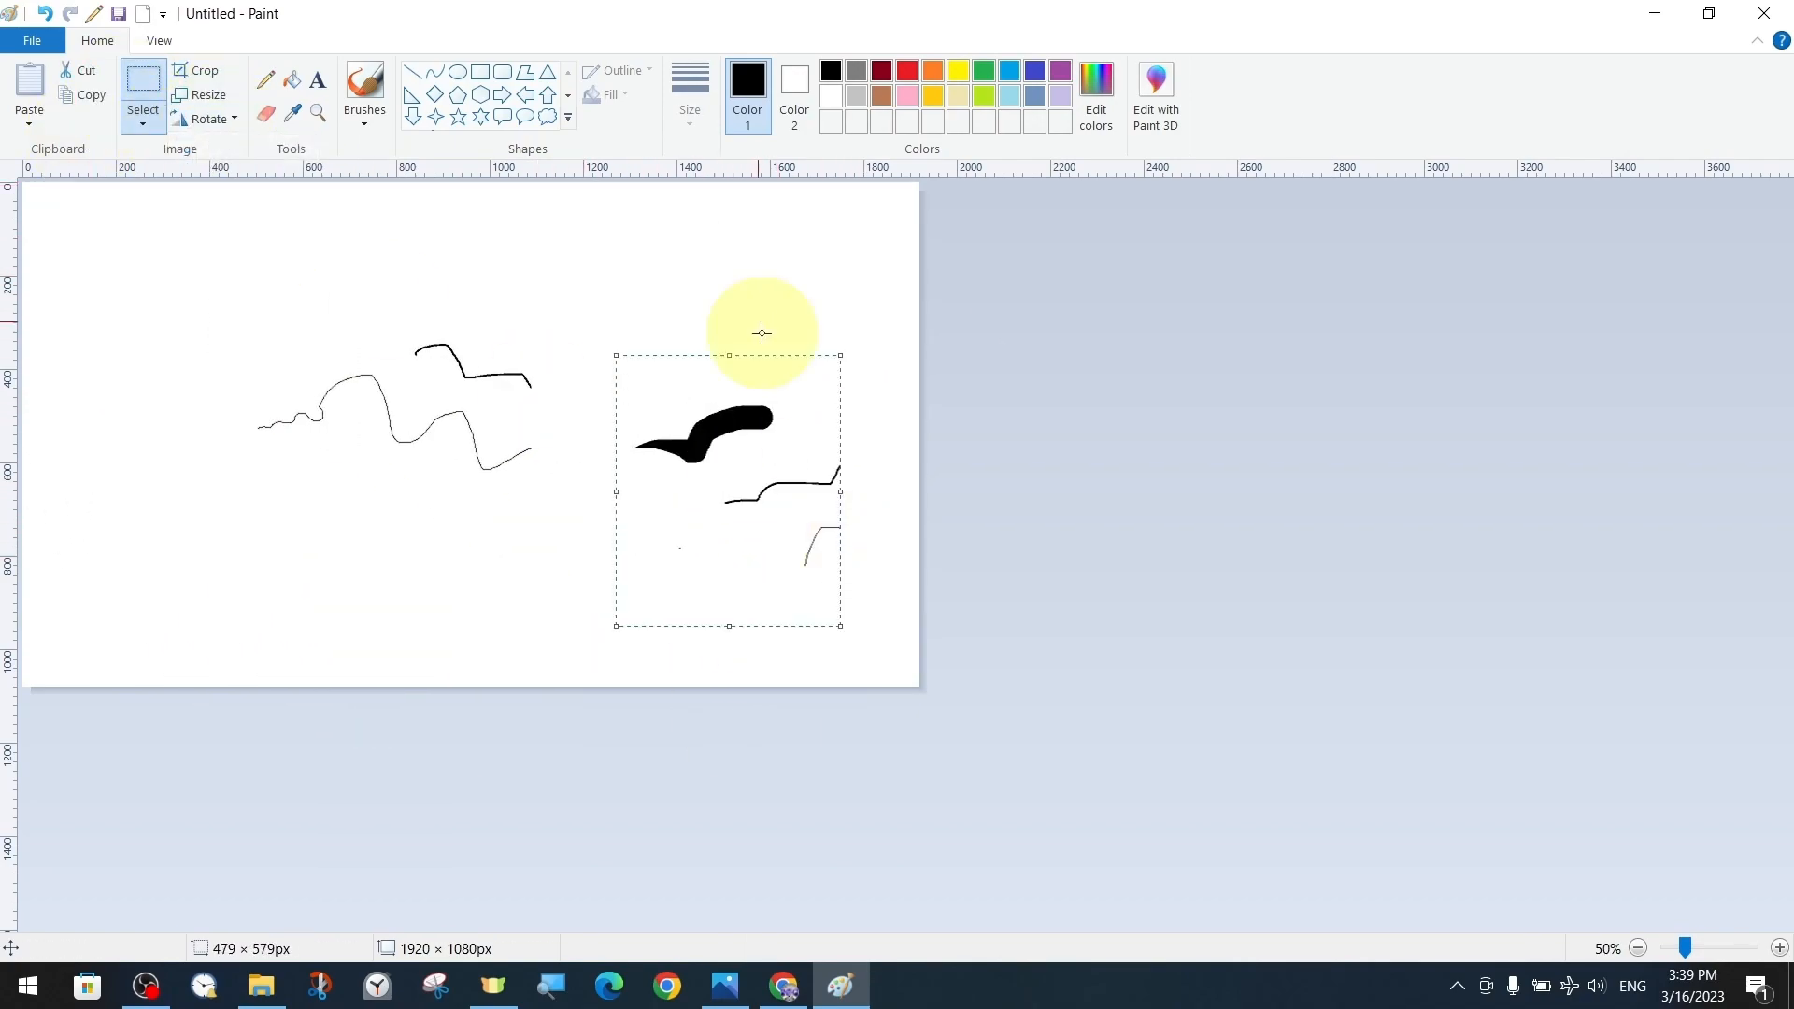
{"action": "left_click_drag", "start_coordinate": [780, 547], "coordinate": [763, 432]}
{"action": "left_click", "coordinate": [561, 561]}
Step: Paint two strokes with the standard Brush in the picture's upper-left area, using a thicker size for the second
{"action": "left_click", "coordinate": [365, 80]}
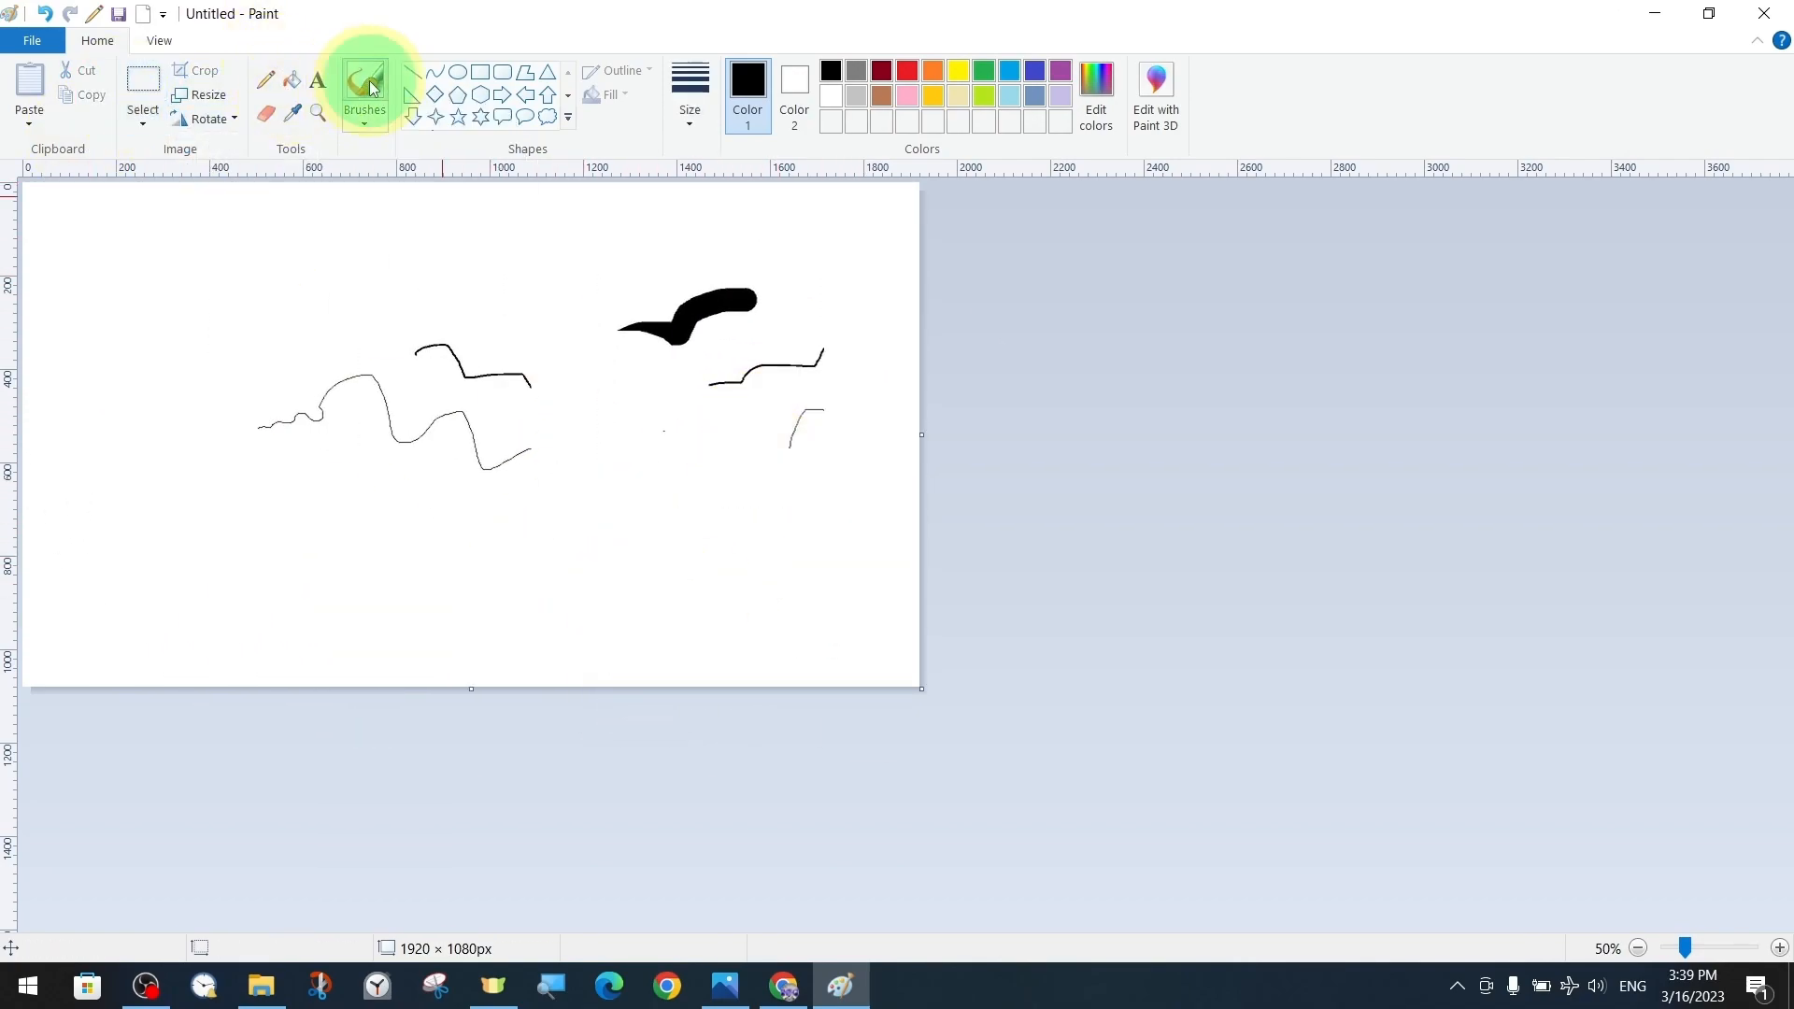
{"action": "left_click", "coordinate": [371, 121]}
{"action": "left_click", "coordinate": [369, 164]}
{"action": "left_click_drag", "start_coordinate": [81, 260], "coordinate": [302, 238]}
{"action": "left_click", "coordinate": [365, 123]}
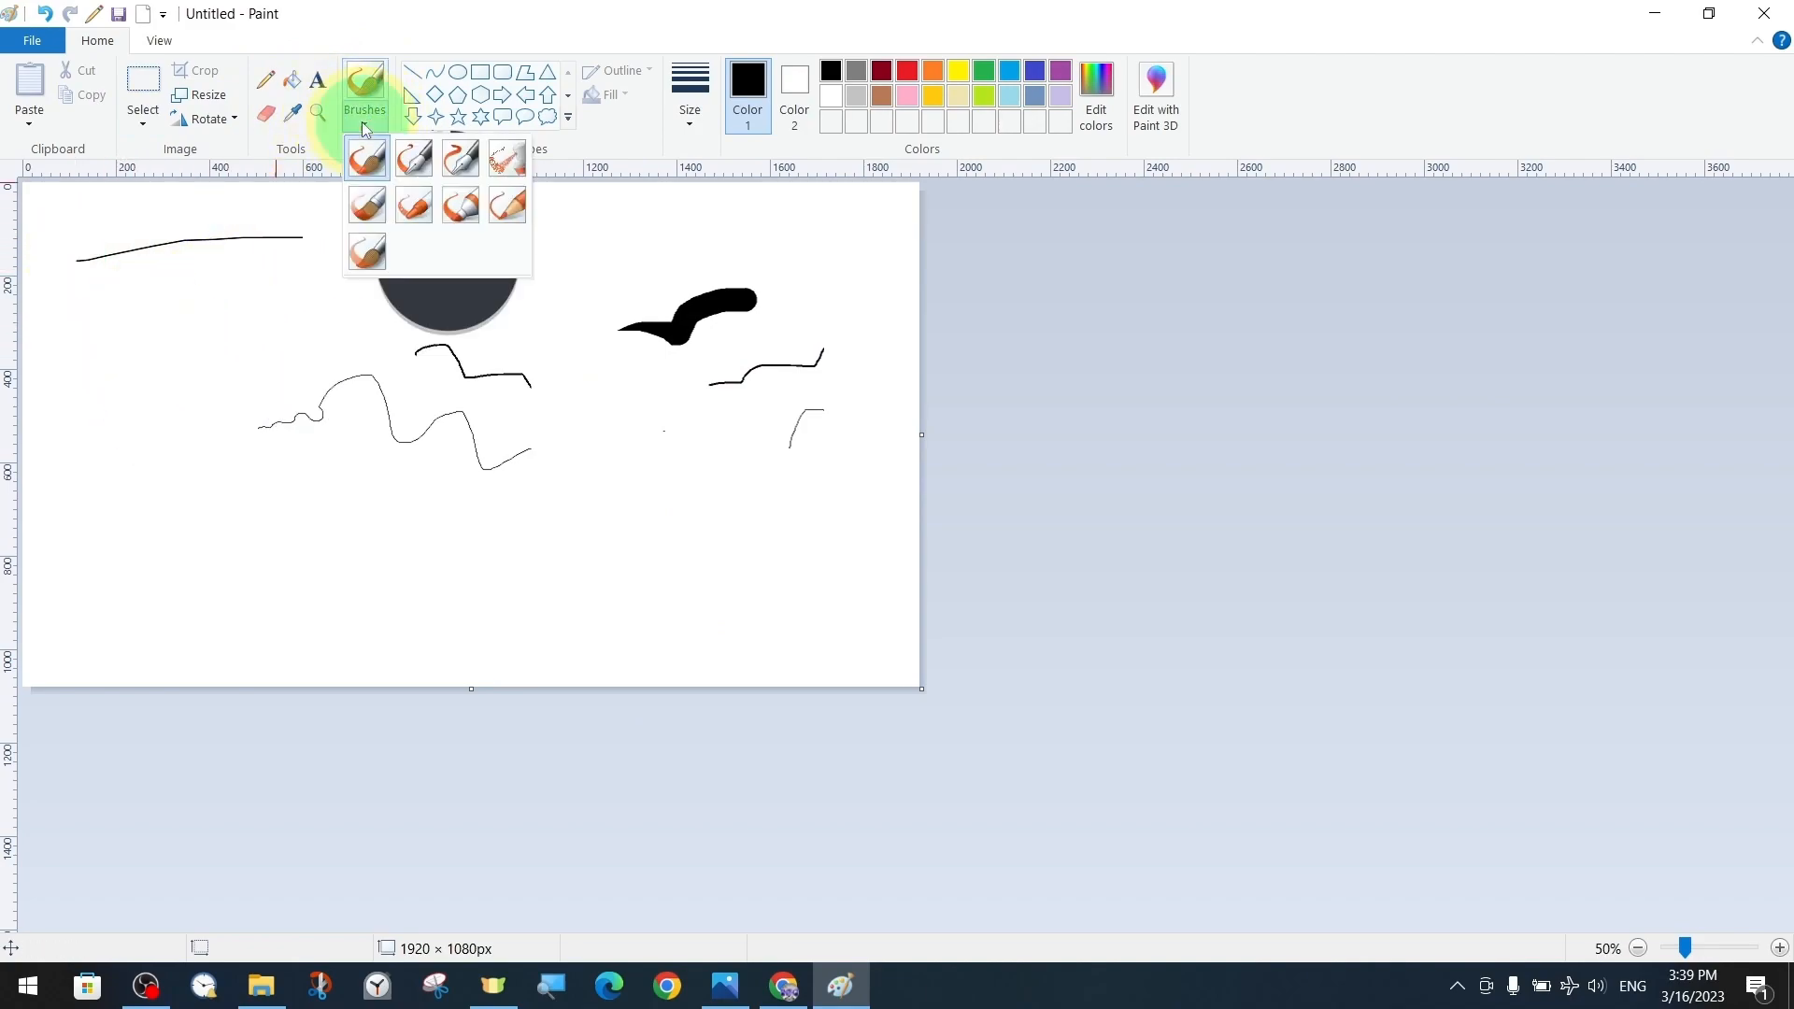
{"action": "left_click", "coordinate": [685, 111]}
{"action": "left_click", "coordinate": [713, 301]}
{"action": "left_click_drag", "start_coordinate": [77, 307], "coordinate": [253, 282]}
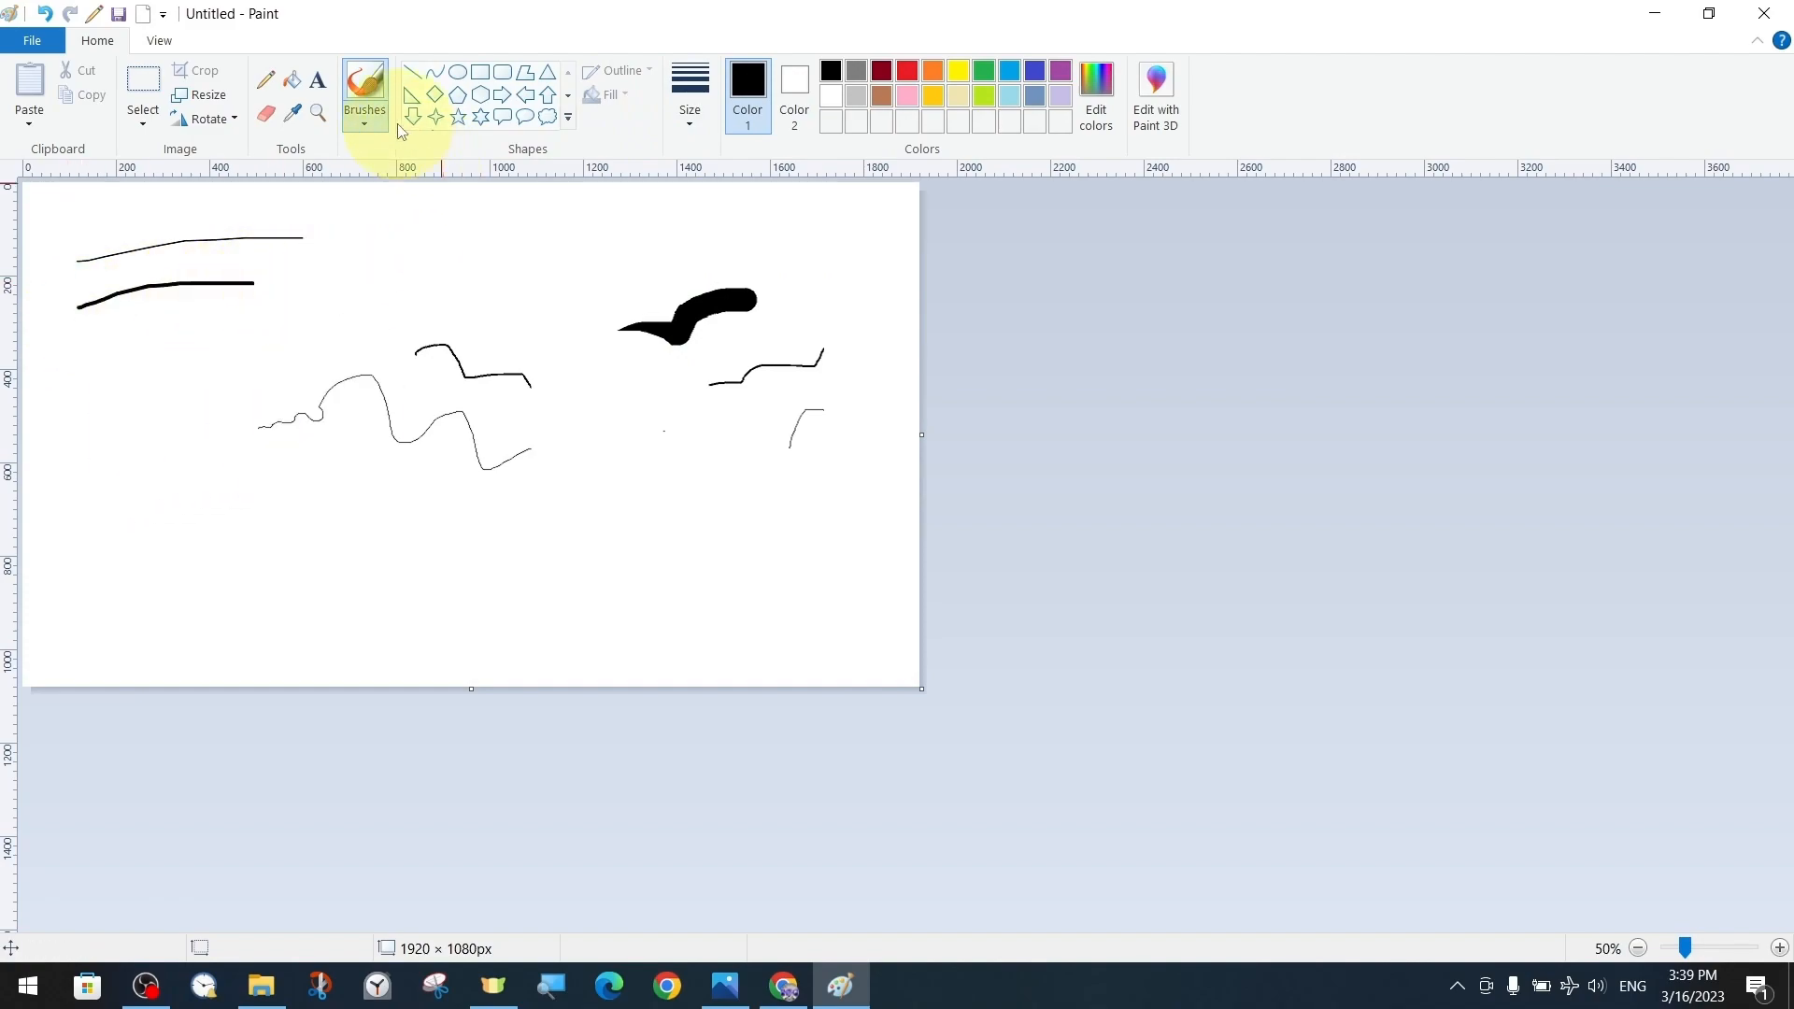
Step: Paint a third stroke below the two brush lines with the Watercolor brush
{"action": "left_click", "coordinate": [365, 112]}
{"action": "left_click", "coordinate": [364, 250]}
{"action": "mouse_move", "coordinate": [59, 360]}
{"action": "left_mouse_down"}
{"action": "mouse_move", "coordinate": [261, 300]}
{"action": "mouse_move", "coordinate": [309, 310]}
{"action": "left_mouse_up"}
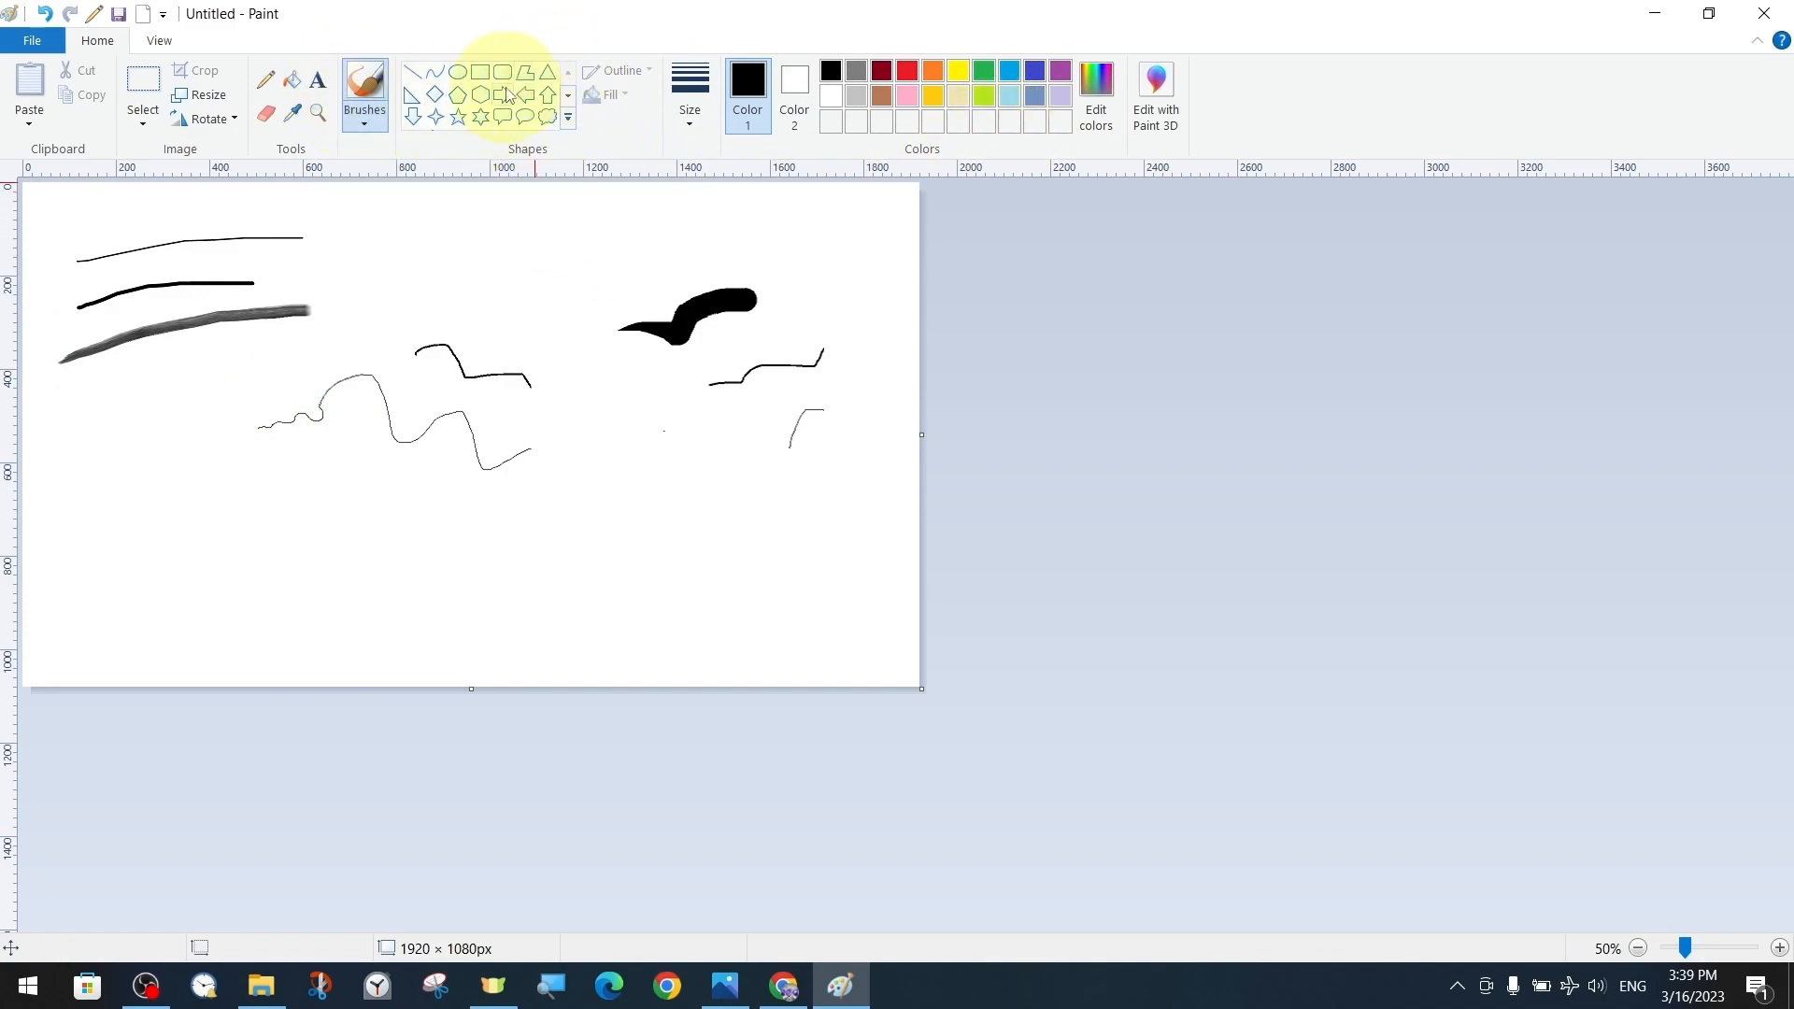
Step: Draw a five-point star about 181 × 175 px below the middle of the picture, and fill it with red
{"action": "left_click", "coordinate": [457, 117]}
{"action": "left_click_drag", "start_coordinate": [590, 470], "coordinate": [674, 551]}
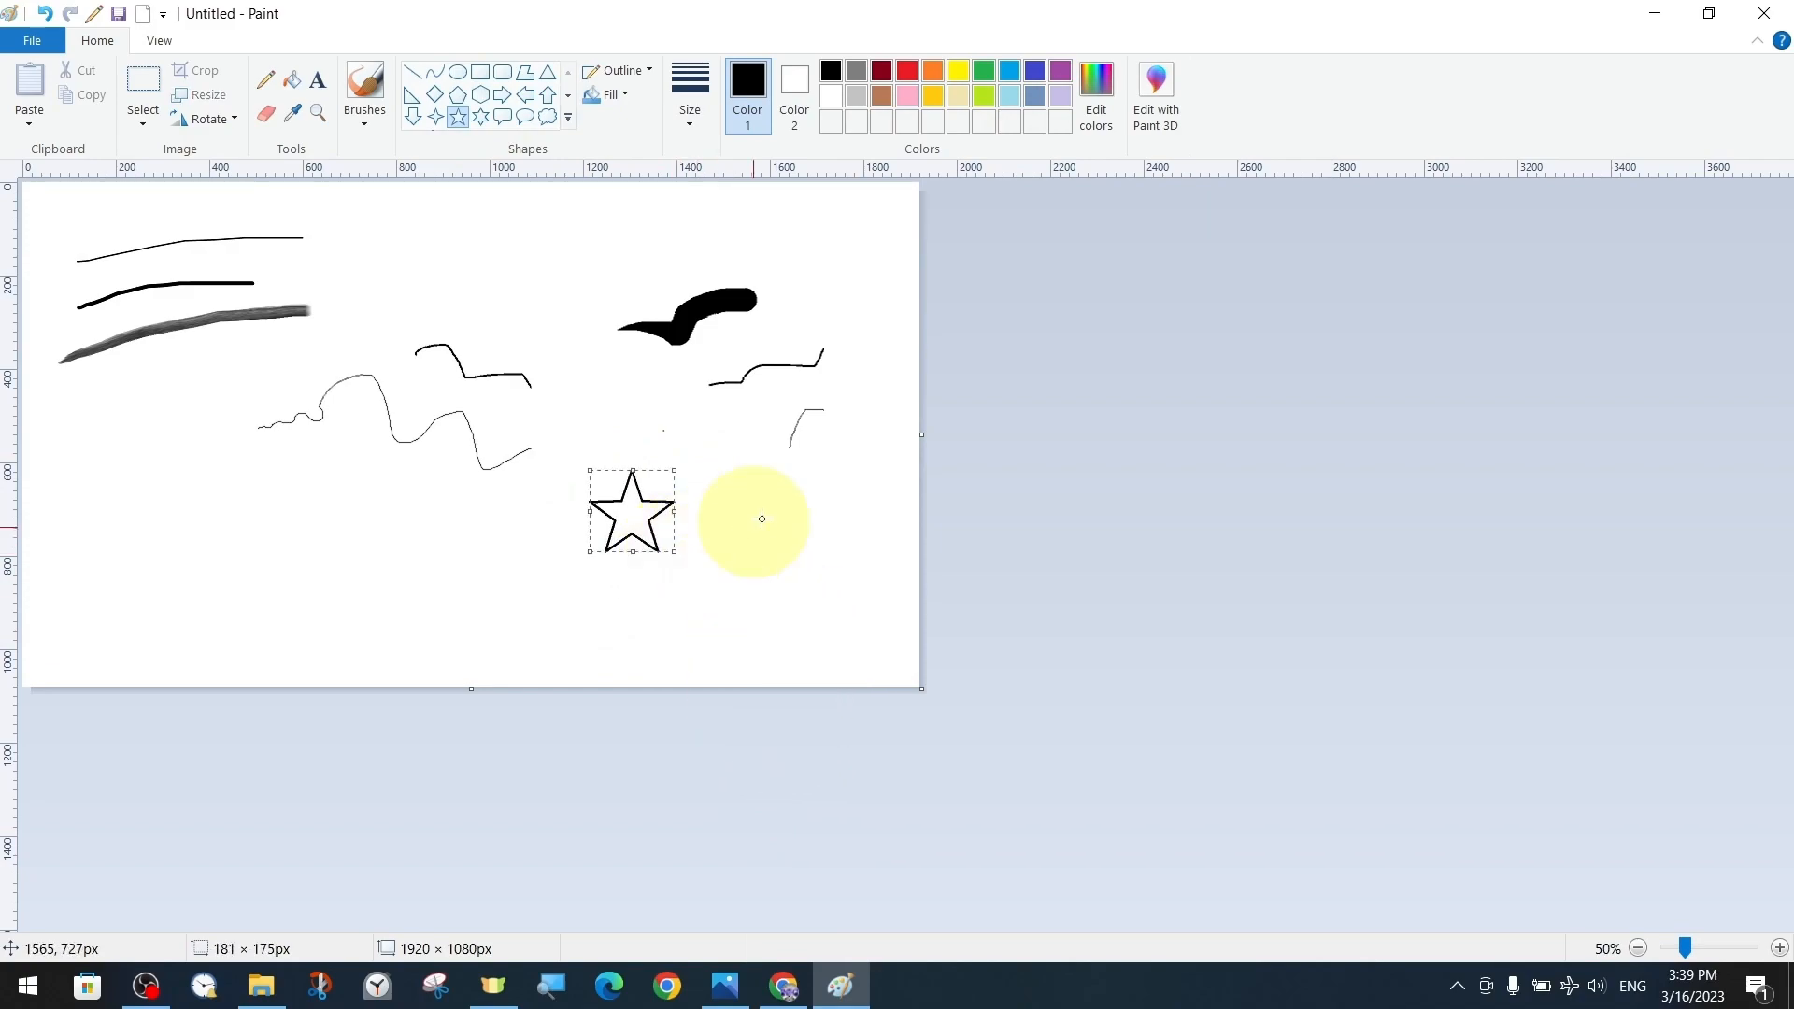
{"action": "left_click", "coordinate": [781, 508]}
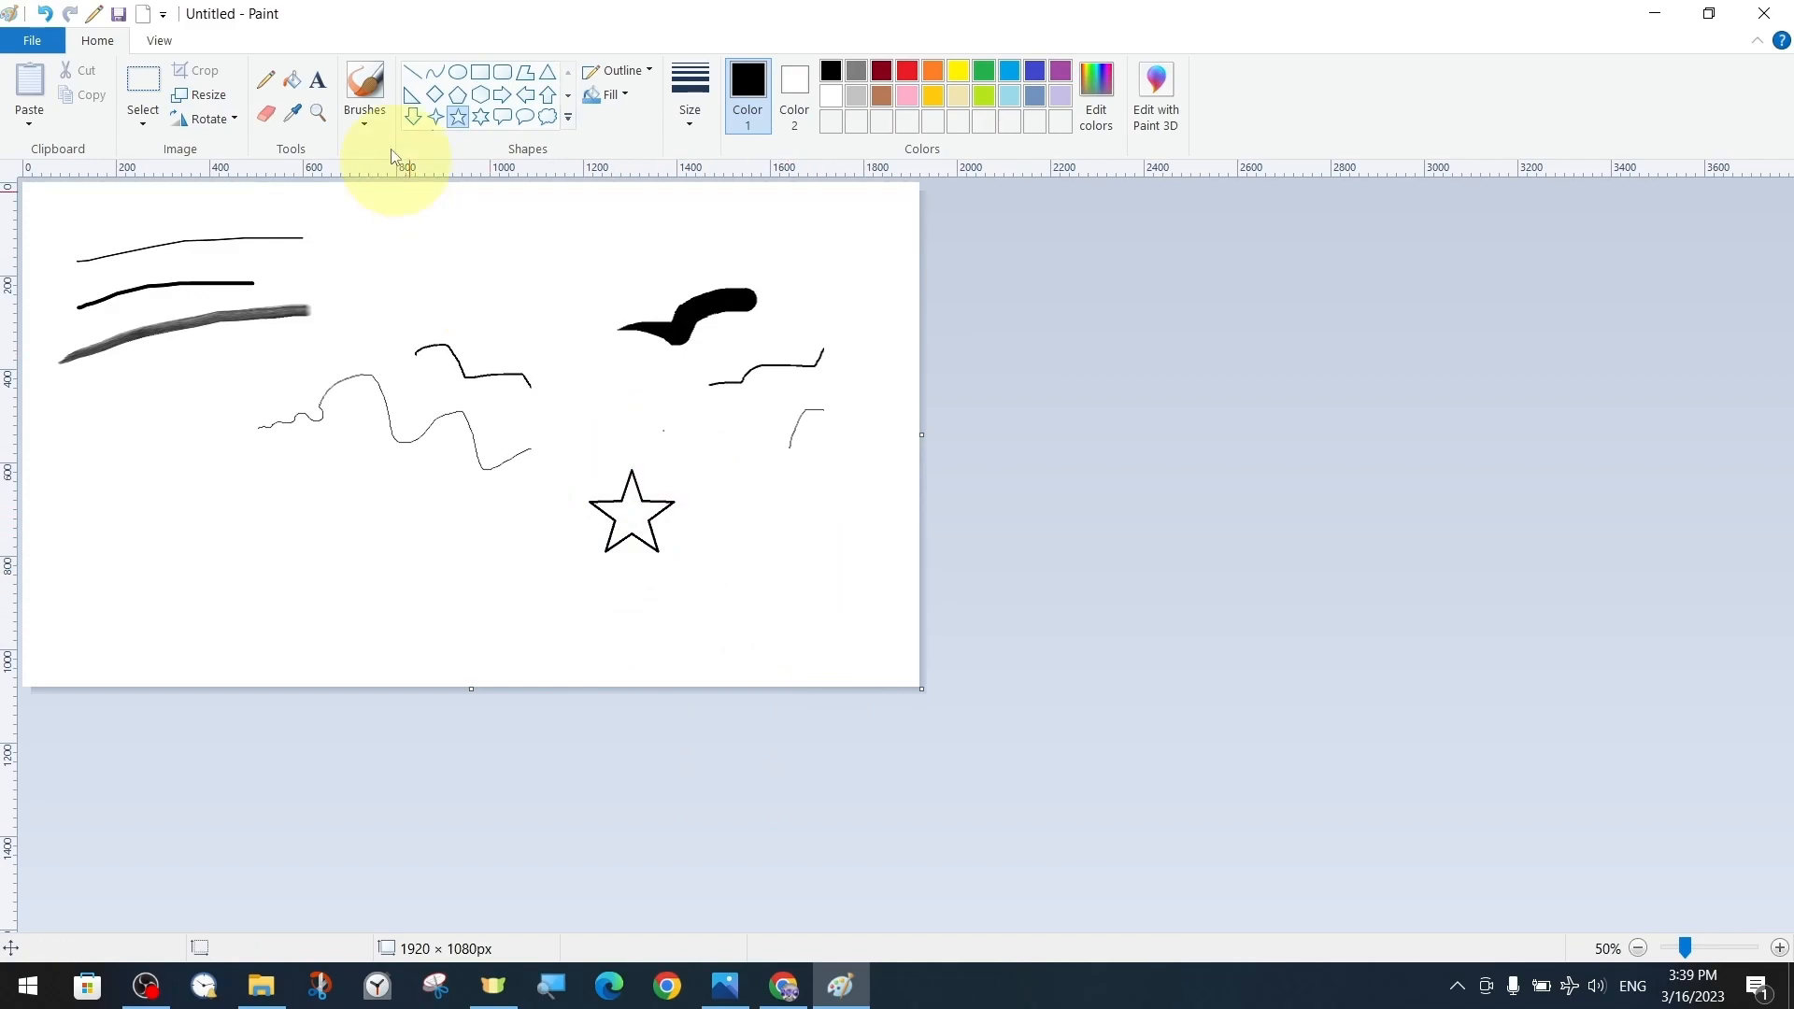
{"action": "left_click", "coordinate": [292, 82]}
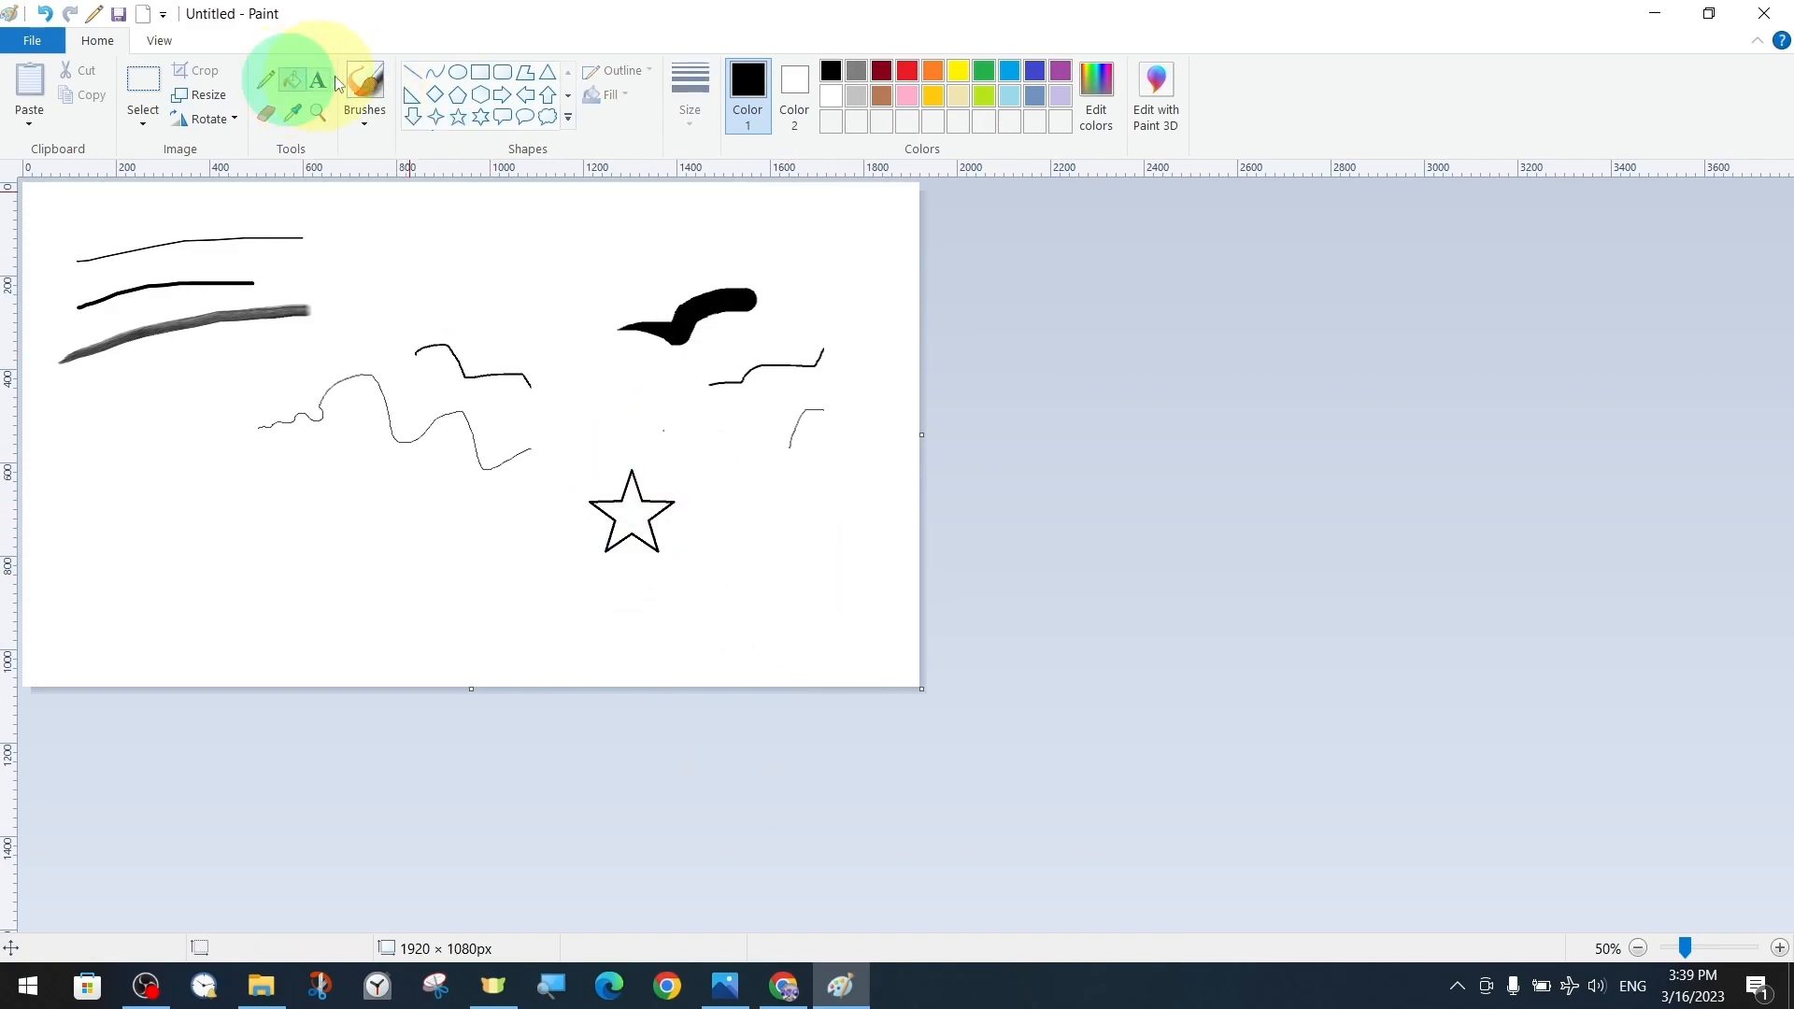
{"action": "left_click", "coordinate": [908, 71]}
{"action": "left_click", "coordinate": [631, 512]}
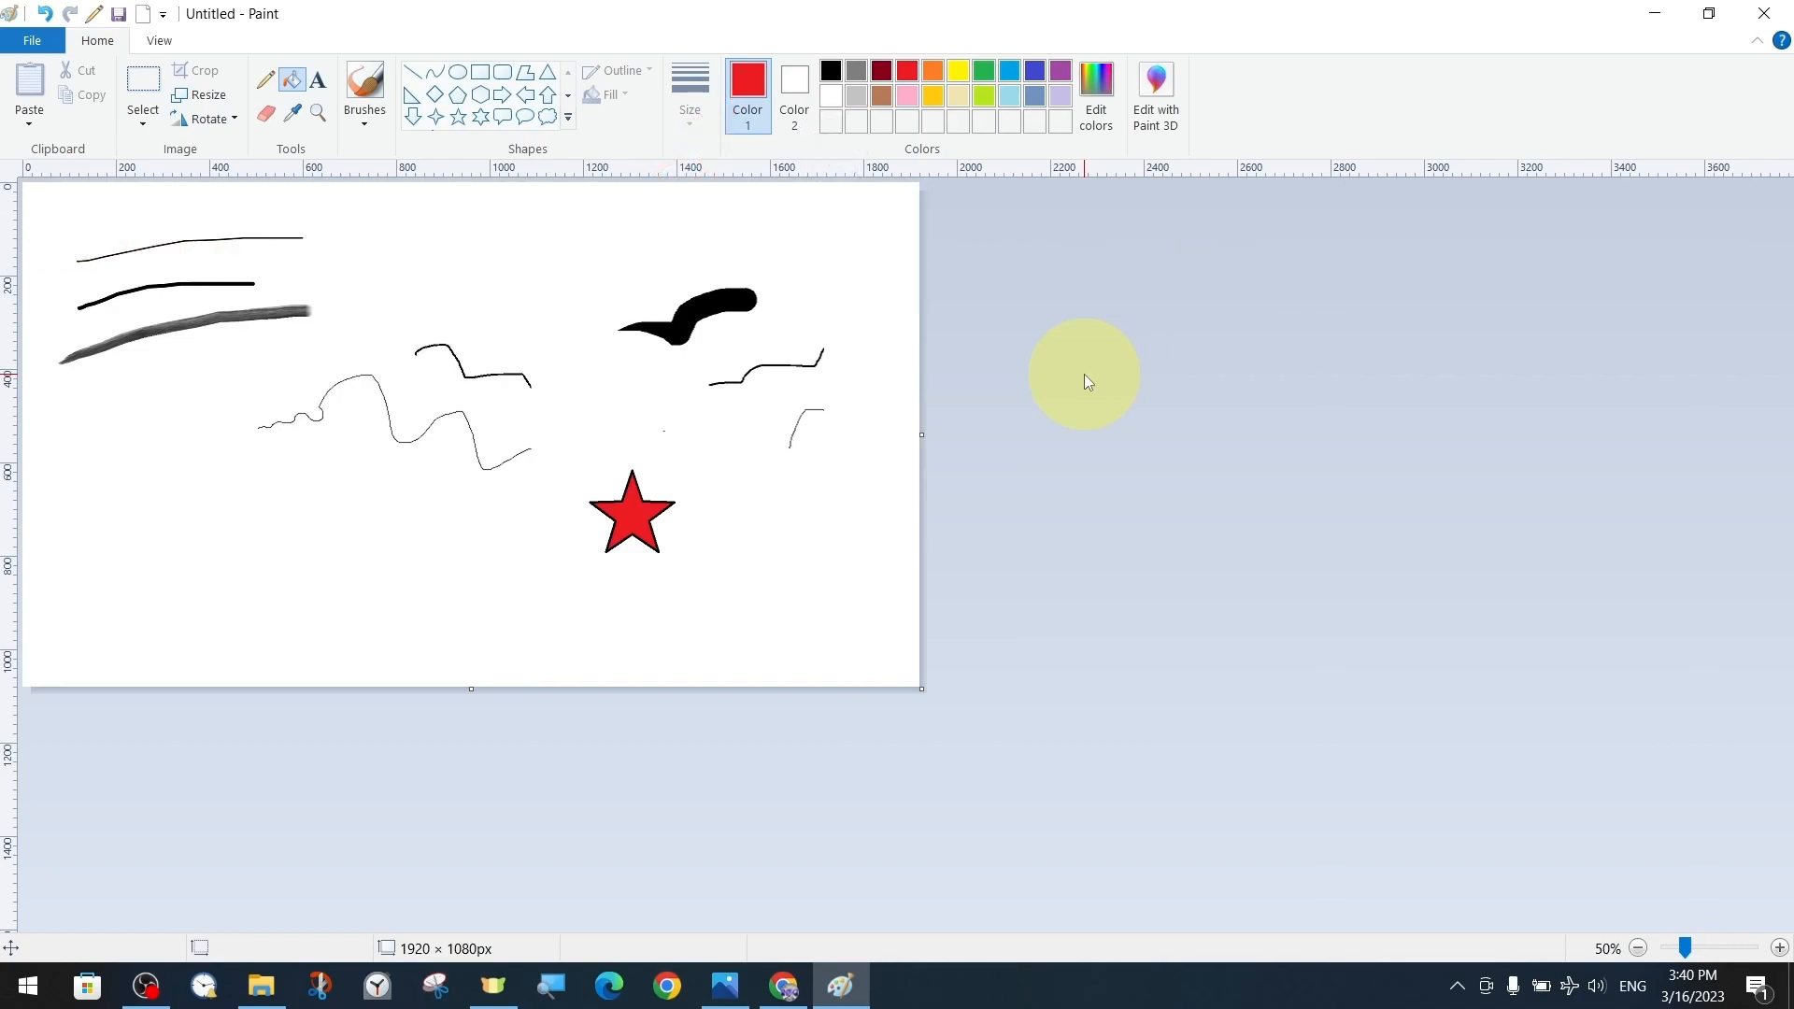
Step: Lighten the red to a pink with luminosity 194 and add it to the custom colors as the new Color 1
{"action": "left_click", "coordinate": [1110, 103]}
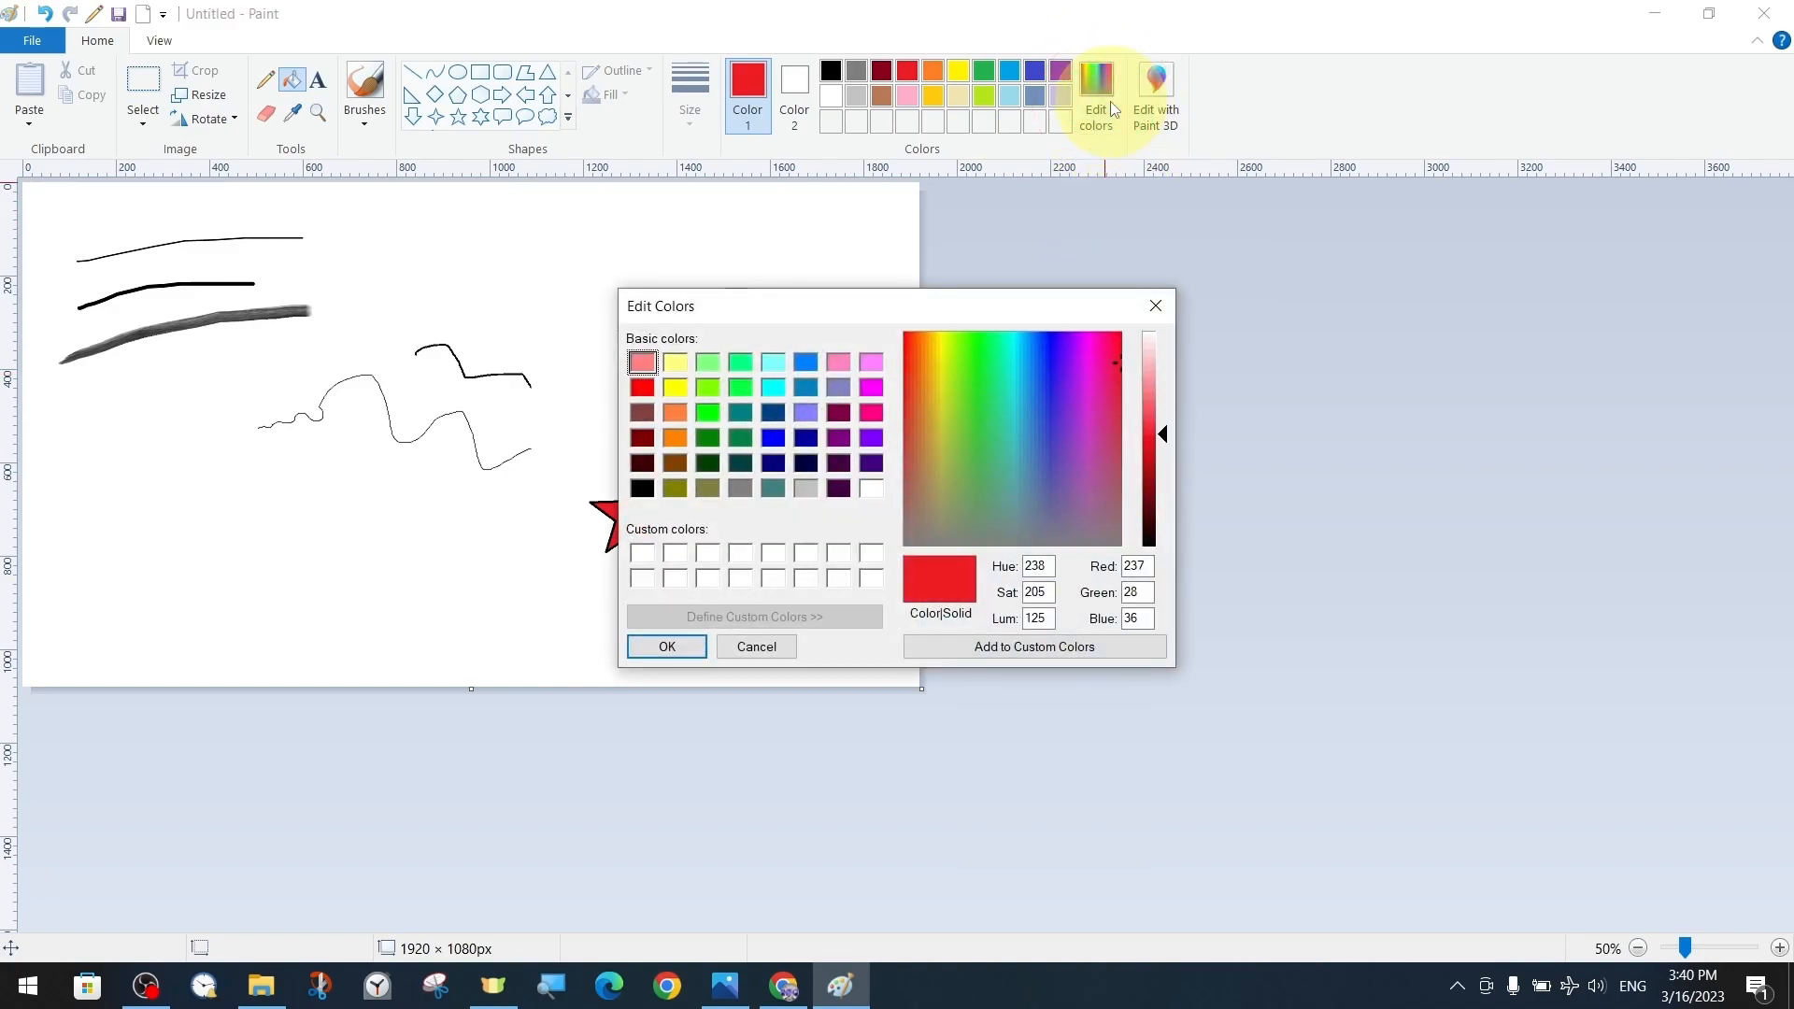
{"action": "left_click_drag", "start_coordinate": [929, 306], "coordinate": [1272, 293]}
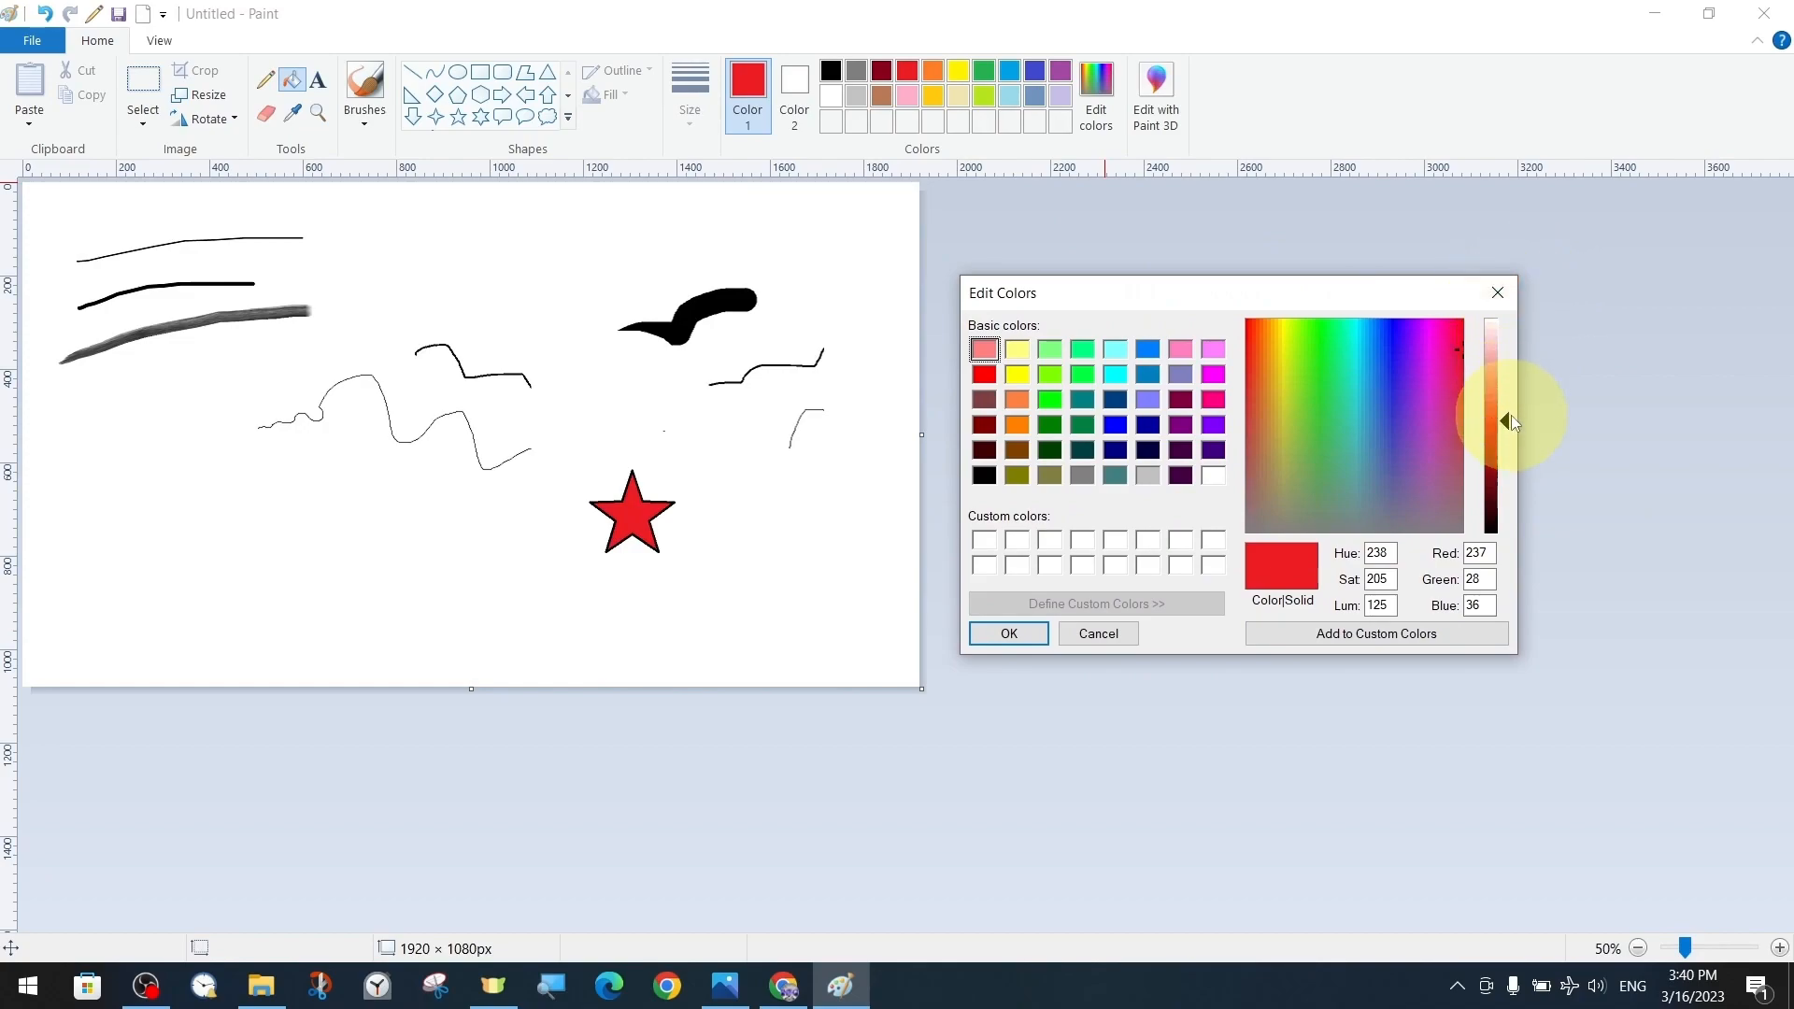
{"action": "left_click_drag", "start_coordinate": [1512, 424], "coordinate": [1501, 367]}
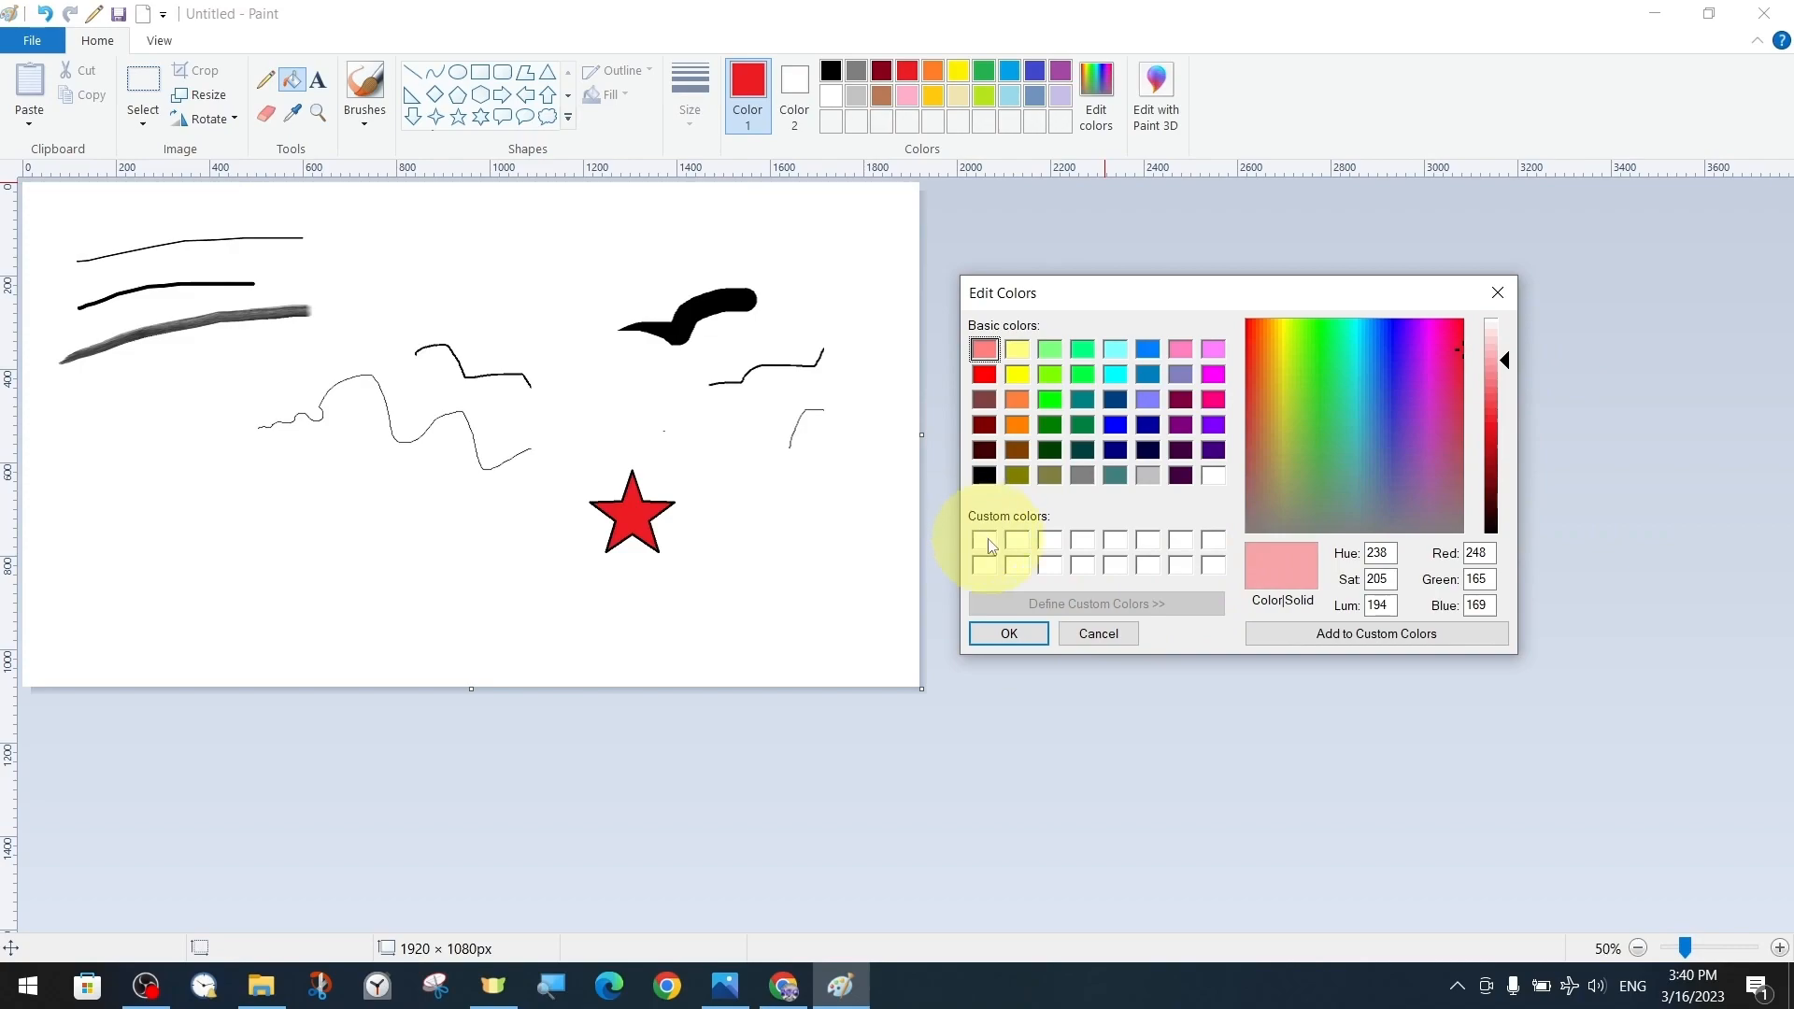
{"action": "left_click", "coordinate": [1331, 635]}
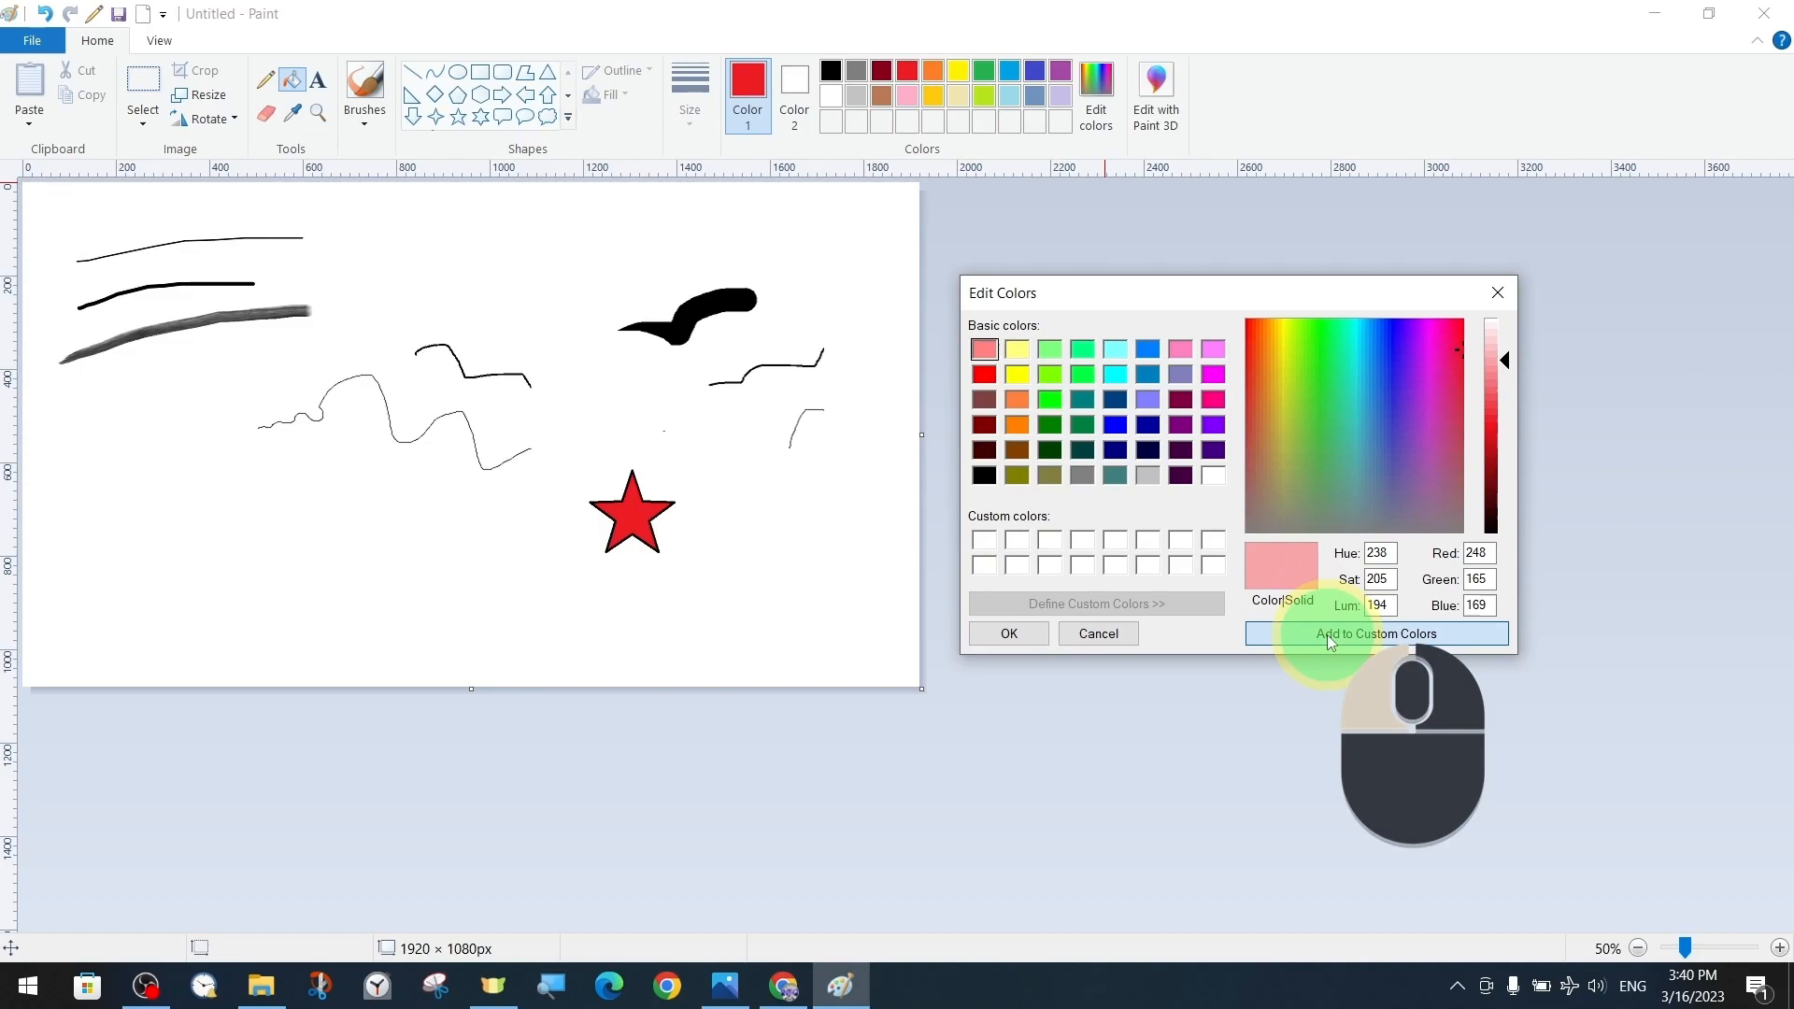
{"action": "left_click", "coordinate": [983, 539]}
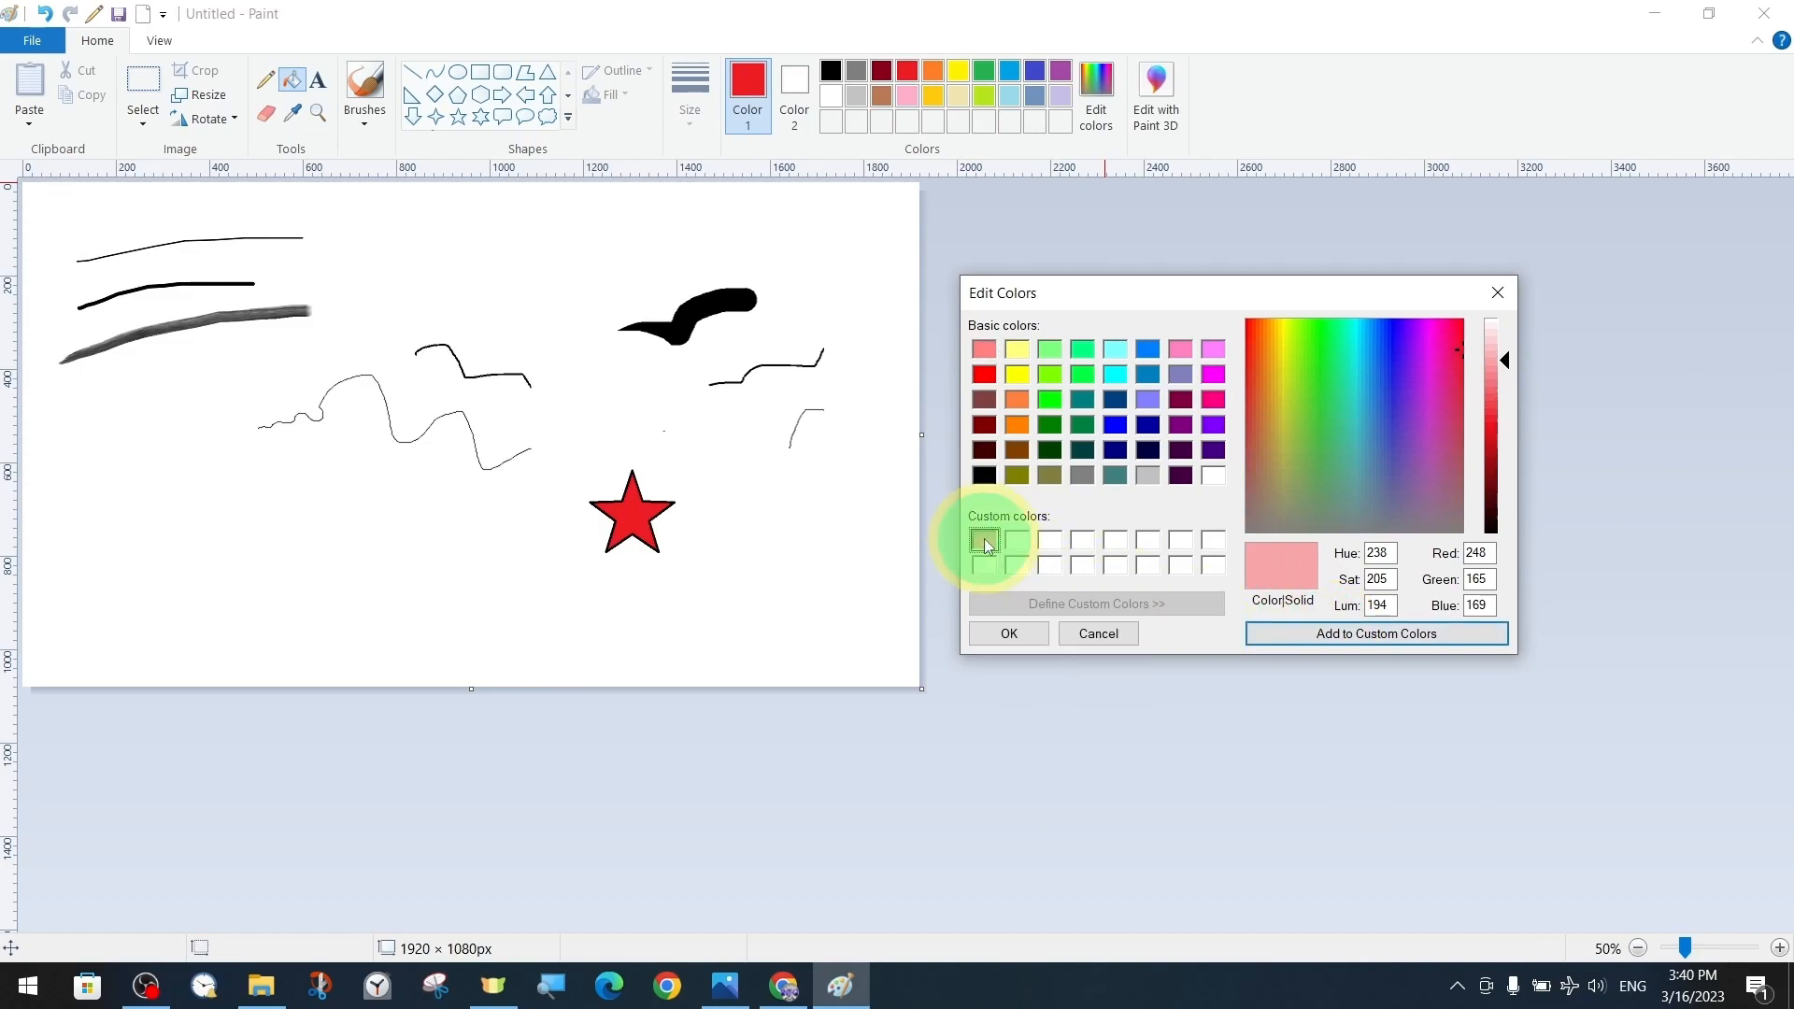
{"action": "left_click", "coordinate": [1006, 635]}
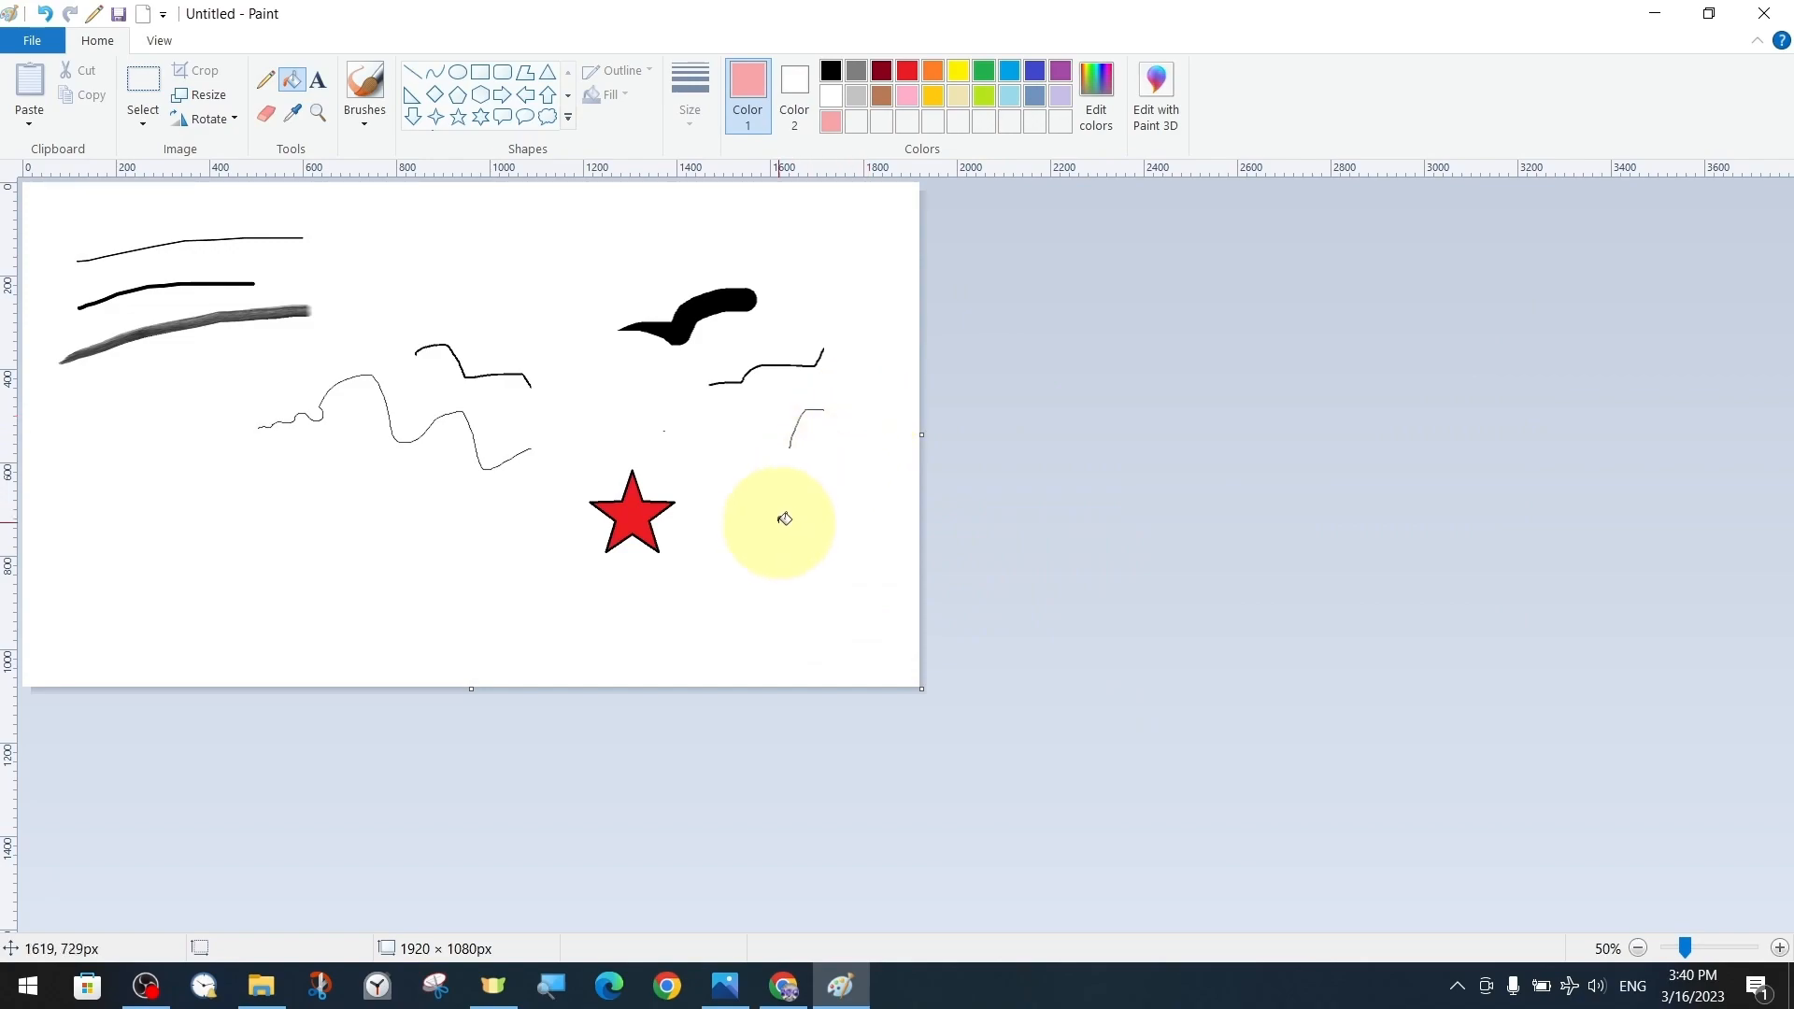
Step: Fill the picture's white background with the light pink color, and undo the fill
{"action": "left_click", "coordinate": [793, 610]}
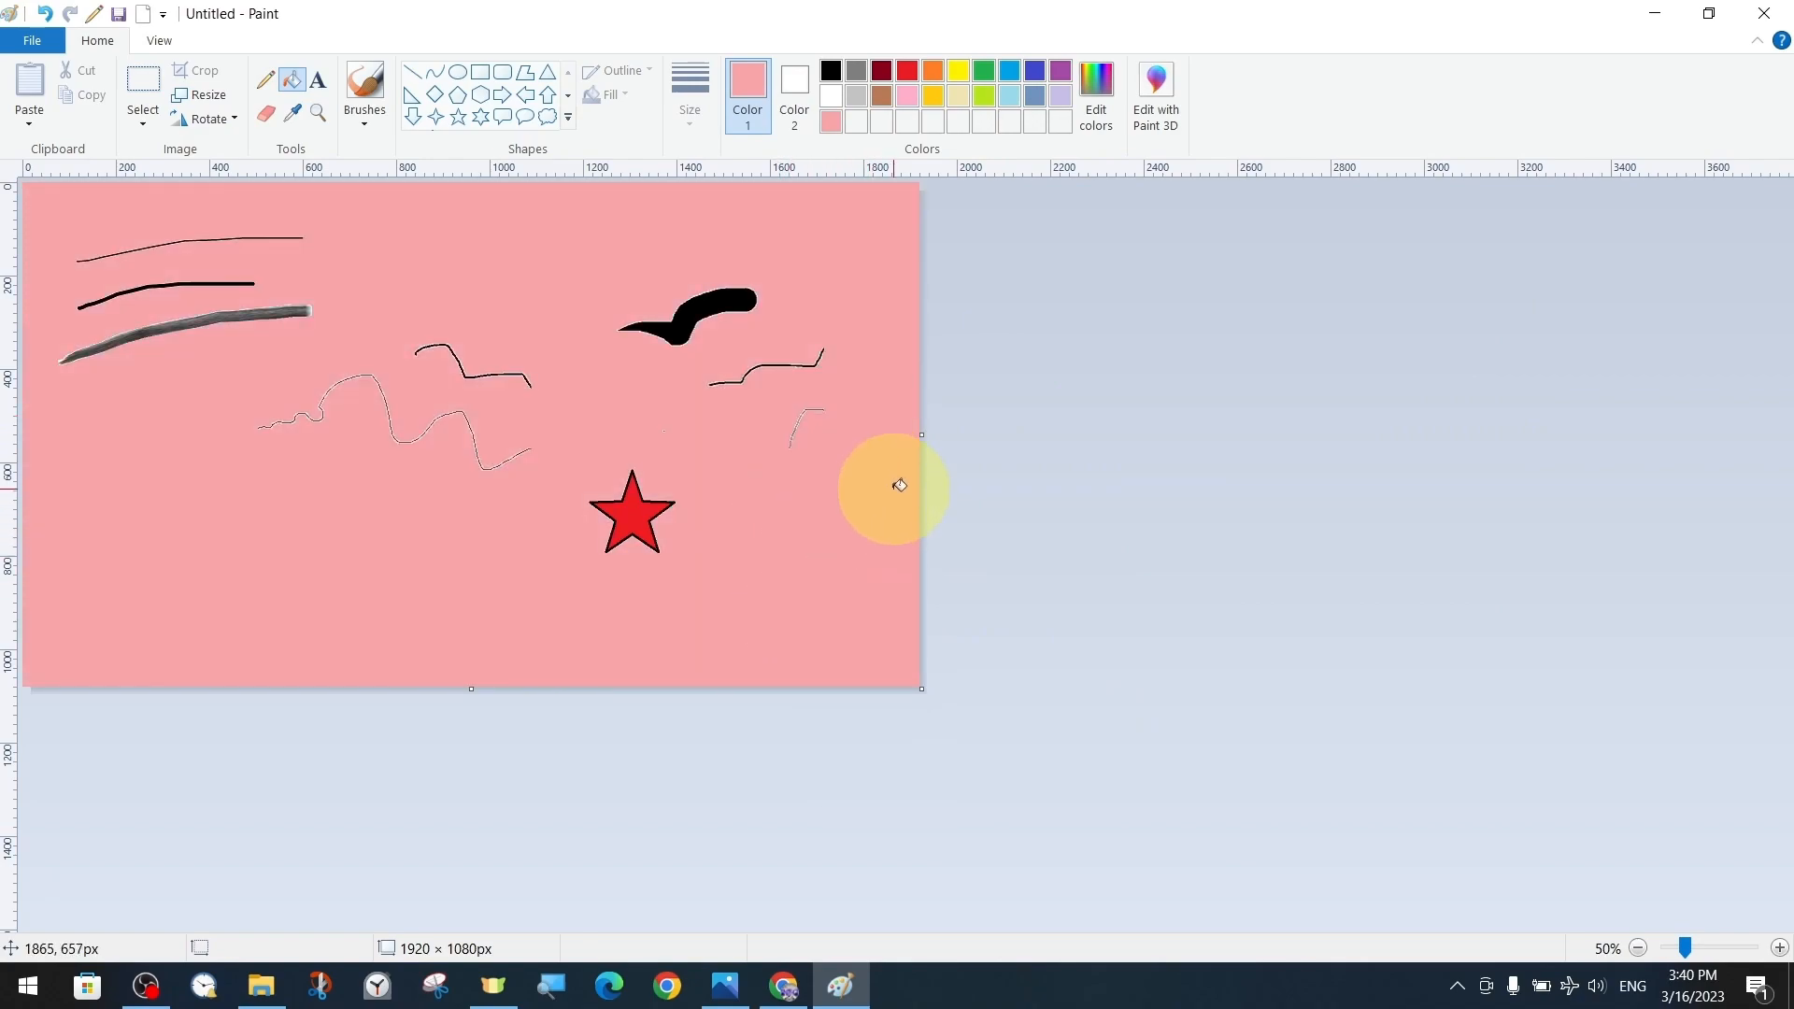
{"action": "key", "text": "ctrl"}
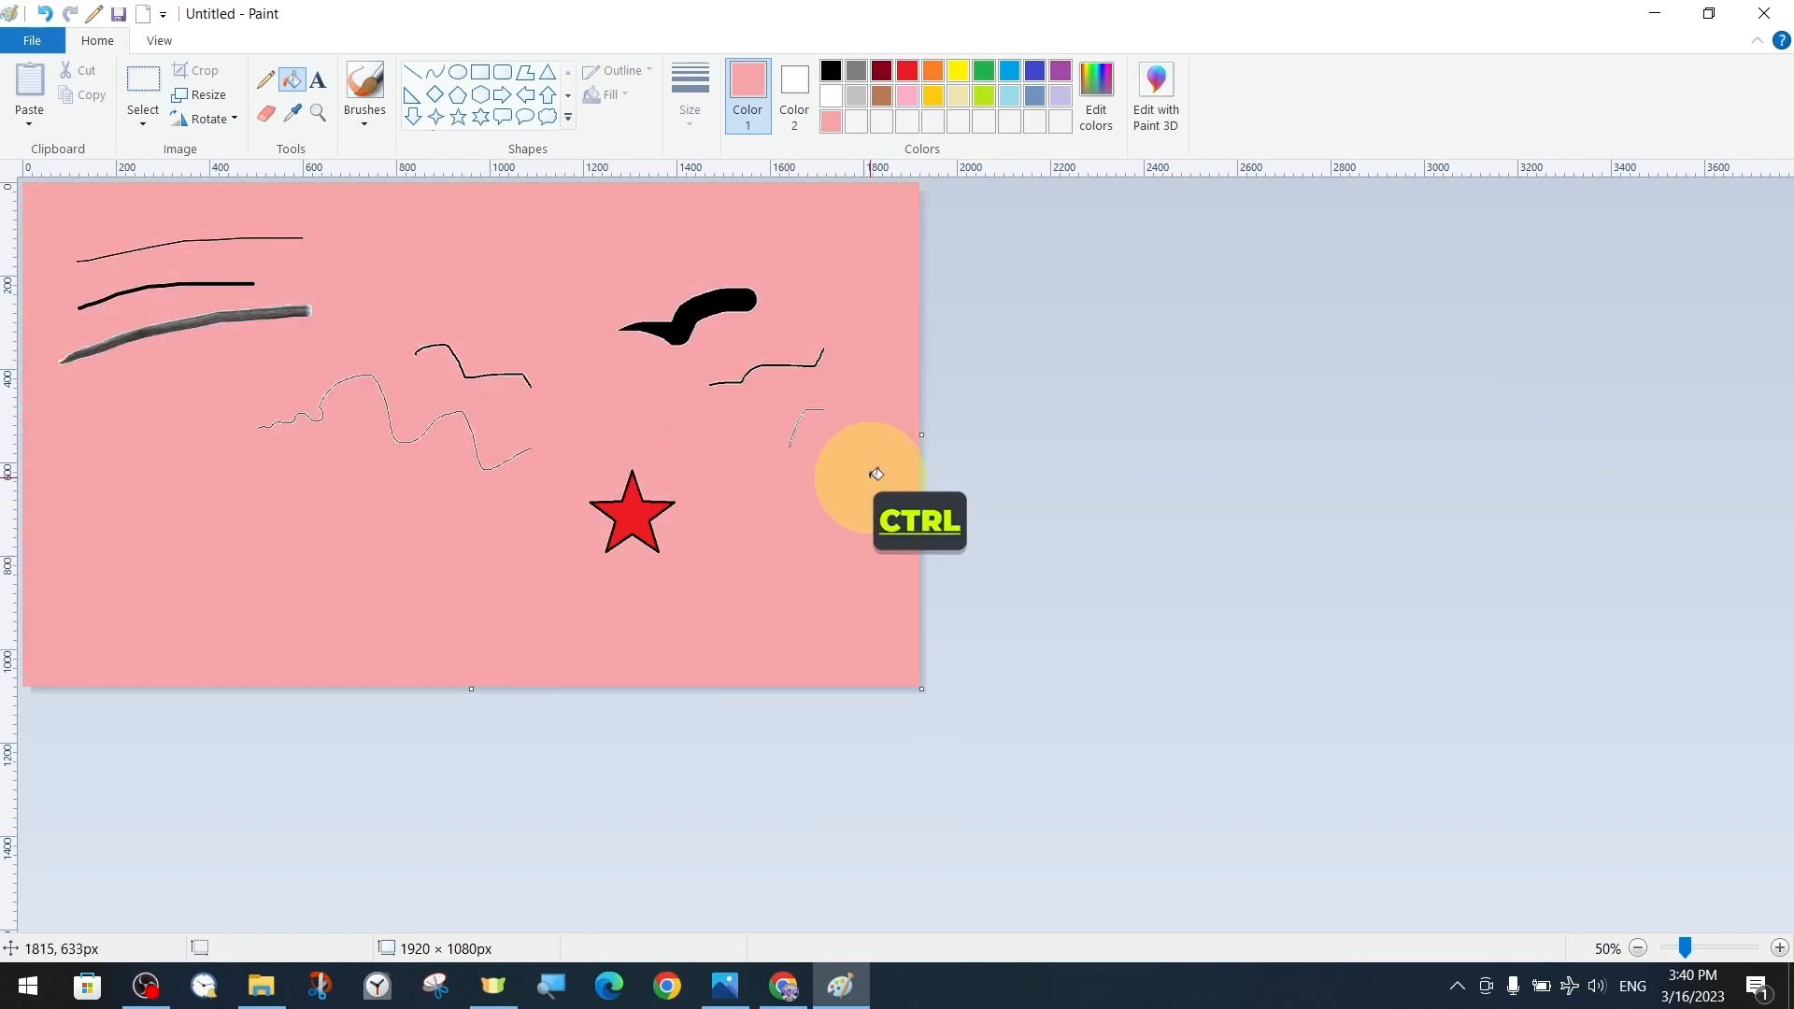
{"action": "key", "text": "ctrl+z"}
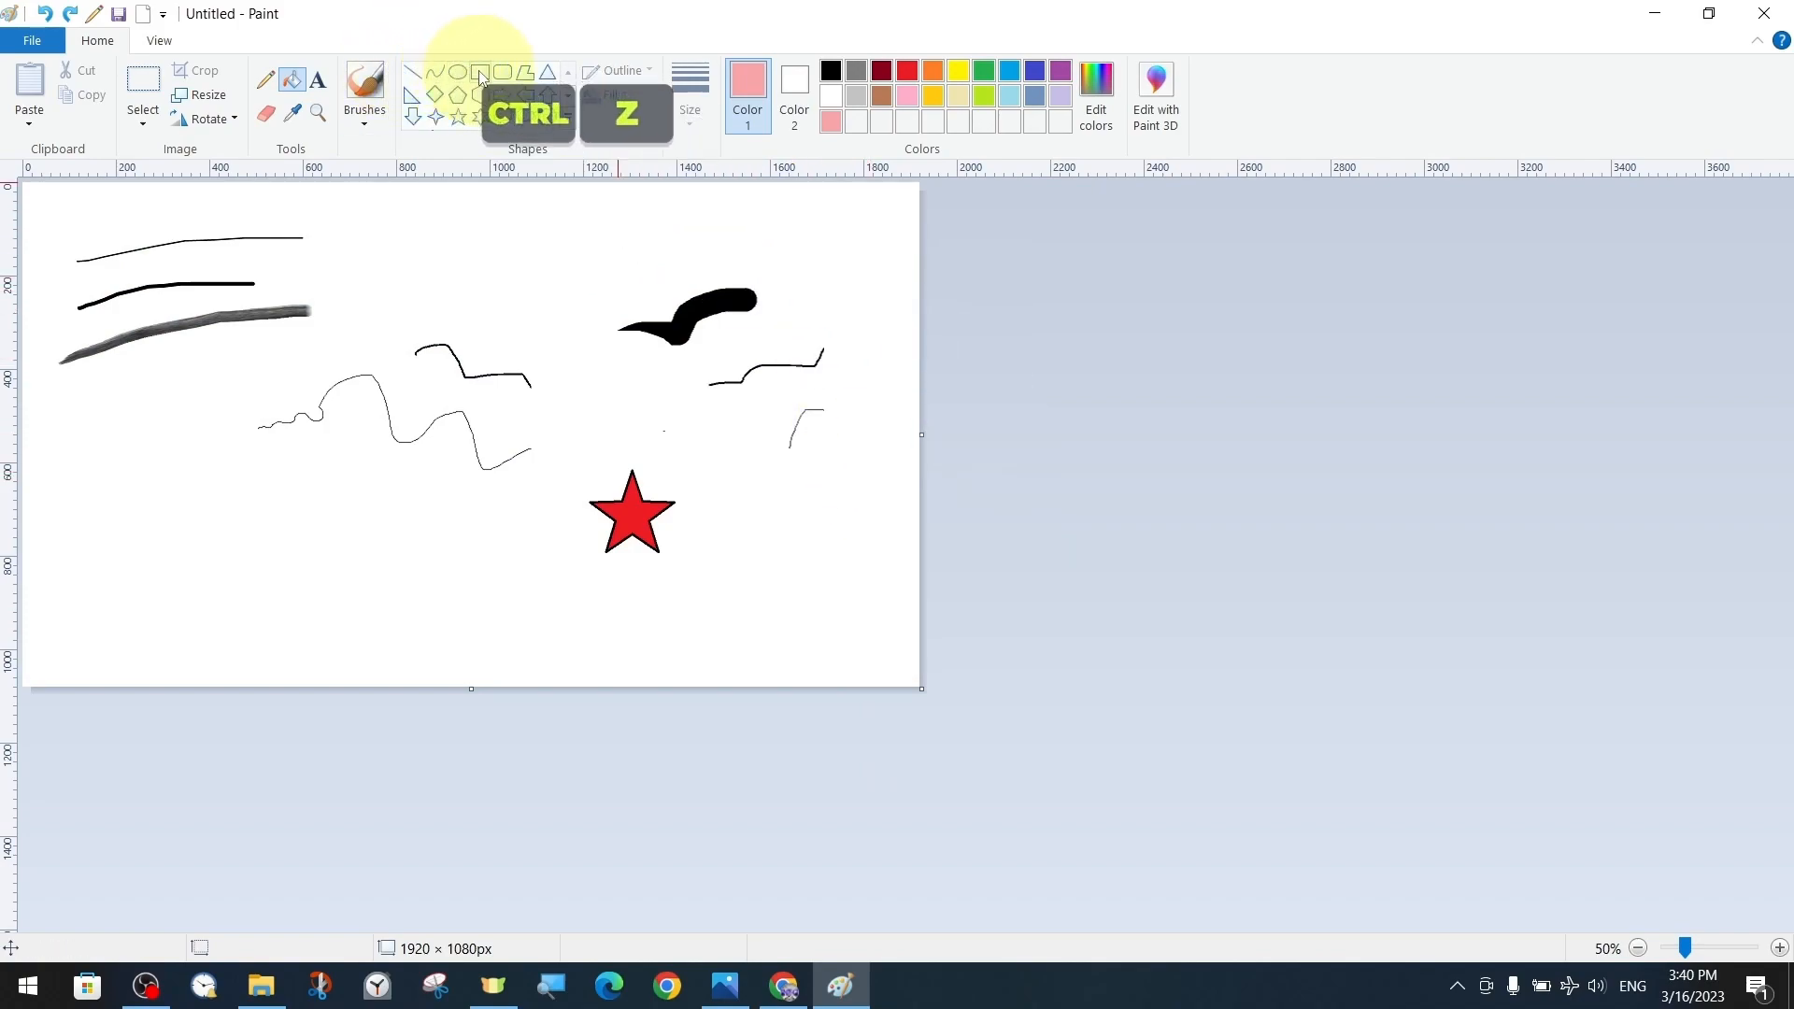
Step: Draw a light pink outlined rounded rectangle beside the star and another, about 135 × 119 px with a textured light pink fill, in the upper right
{"action": "left_click", "coordinate": [502, 73]}
{"action": "left_click_drag", "start_coordinate": [873, 464], "coordinate": [779, 579]}
{"action": "left_click", "coordinate": [612, 94]}
{"action": "left_click", "coordinate": [640, 150]}
{"action": "left_click_drag", "start_coordinate": [852, 298], "coordinate": [790, 243]}
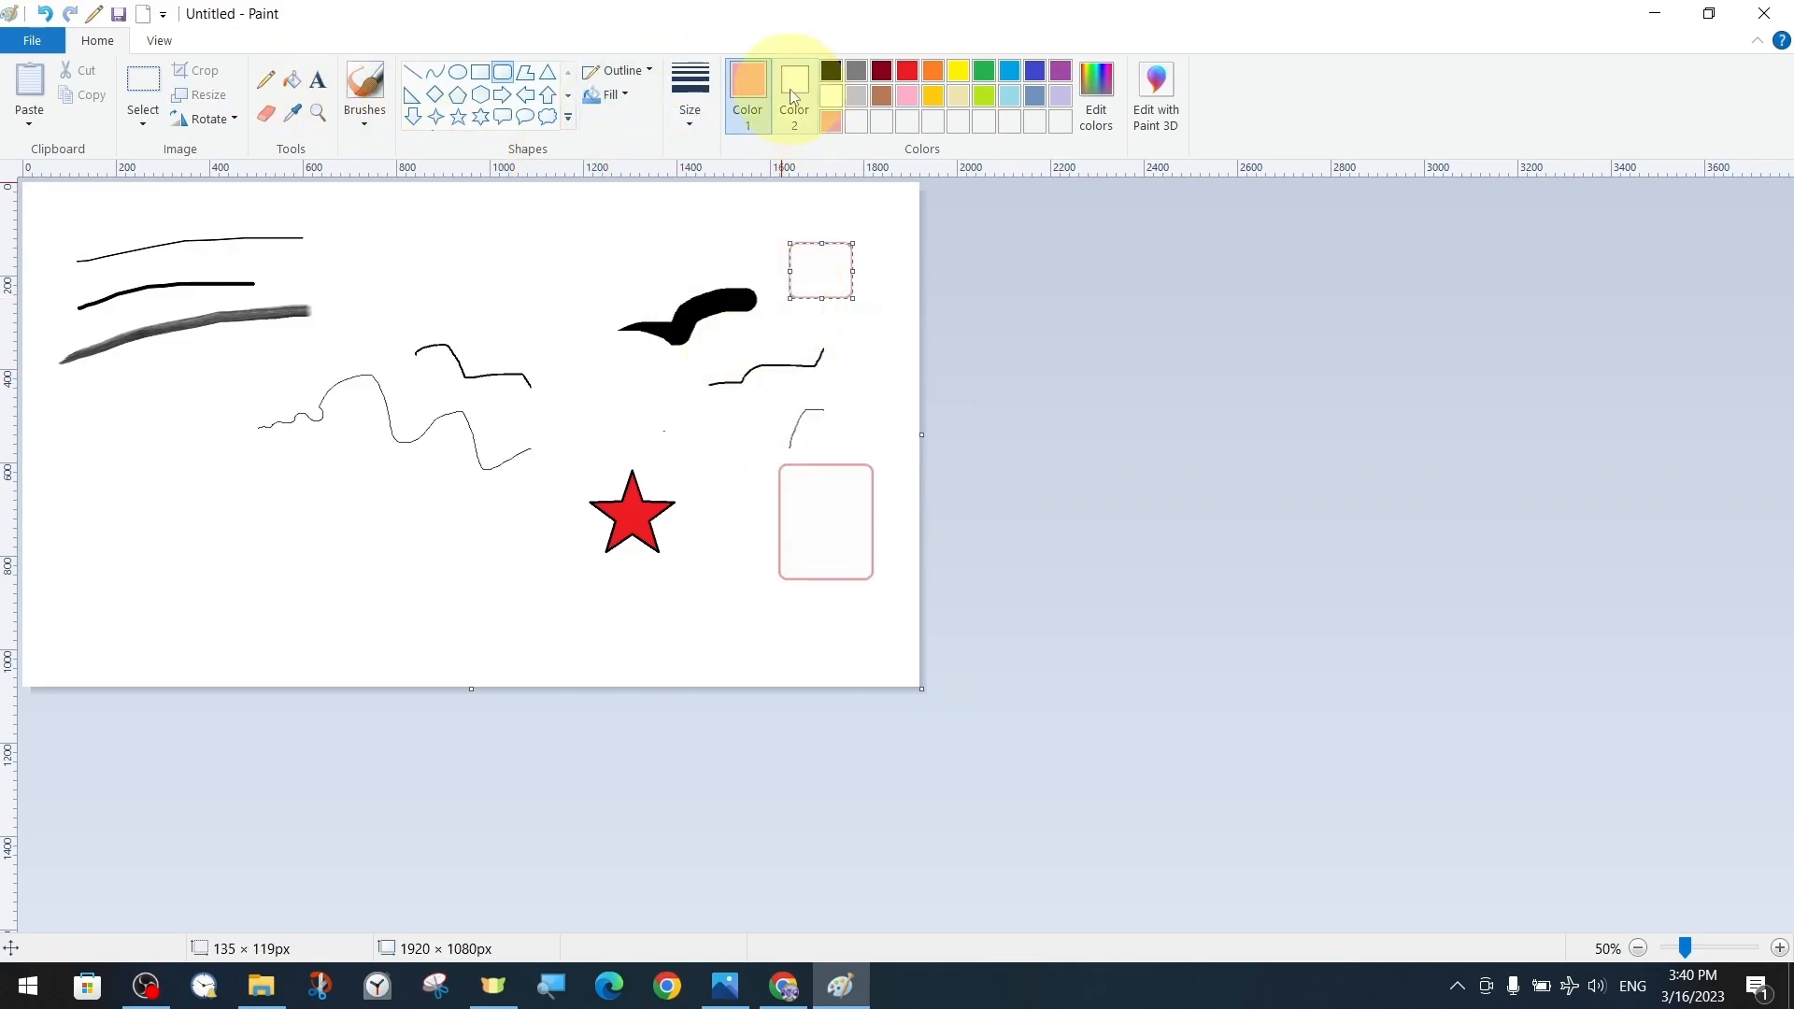
{"action": "left_click", "coordinate": [794, 93]}
{"action": "left_click", "coordinate": [830, 122]}
Step: Draw a wide and a tall textured pink rounded rectangle crossing over the outlined one, redoing the tall one after an undo
{"action": "left_click_drag", "start_coordinate": [701, 519], "coordinate": [913, 544]}
{"action": "left_click_drag", "start_coordinate": [849, 402], "coordinate": [811, 619]}
{"action": "key", "text": "ctrl+z"}
{"action": "mouse_move", "coordinate": [852, 402]}
{"action": "left_mouse_down"}
{"action": "mouse_move", "coordinate": [800, 600]}
{"action": "mouse_move", "coordinate": [809, 585]}
{"action": "left_mouse_up"}
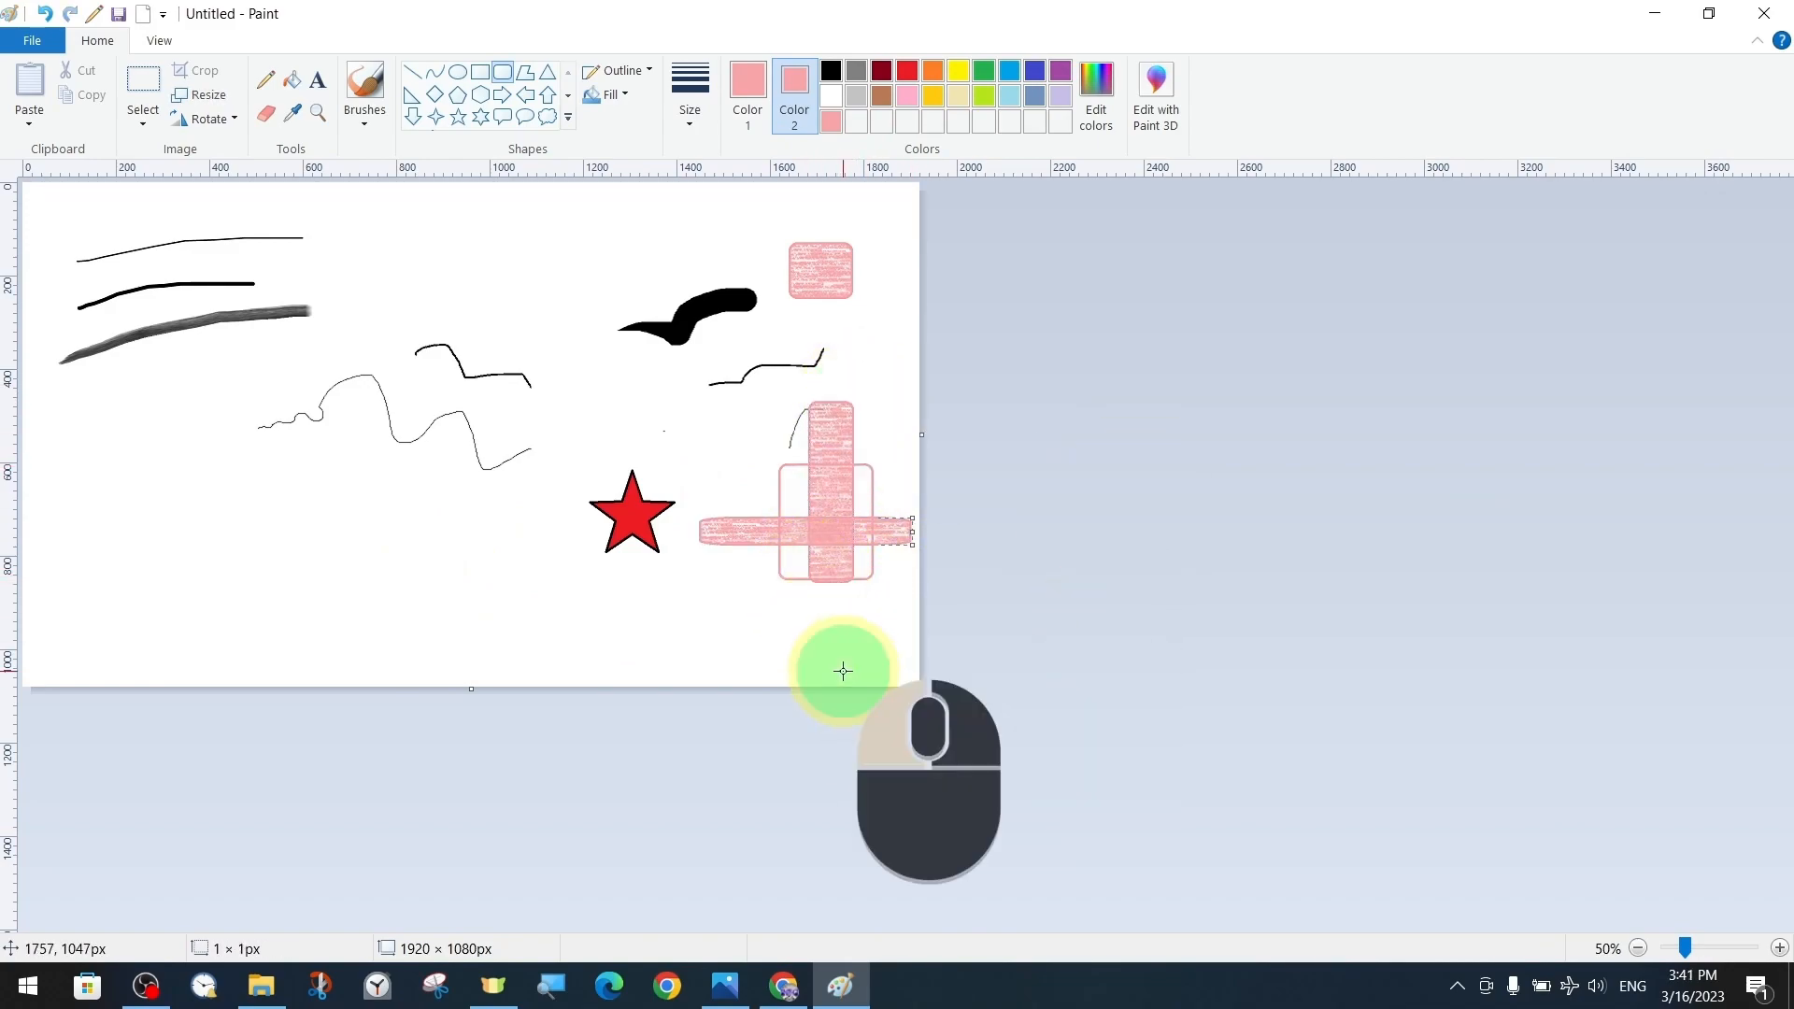
Step: View the picture in full screen, and return to the drawing tools
{"action": "left_click", "coordinate": [158, 40]}
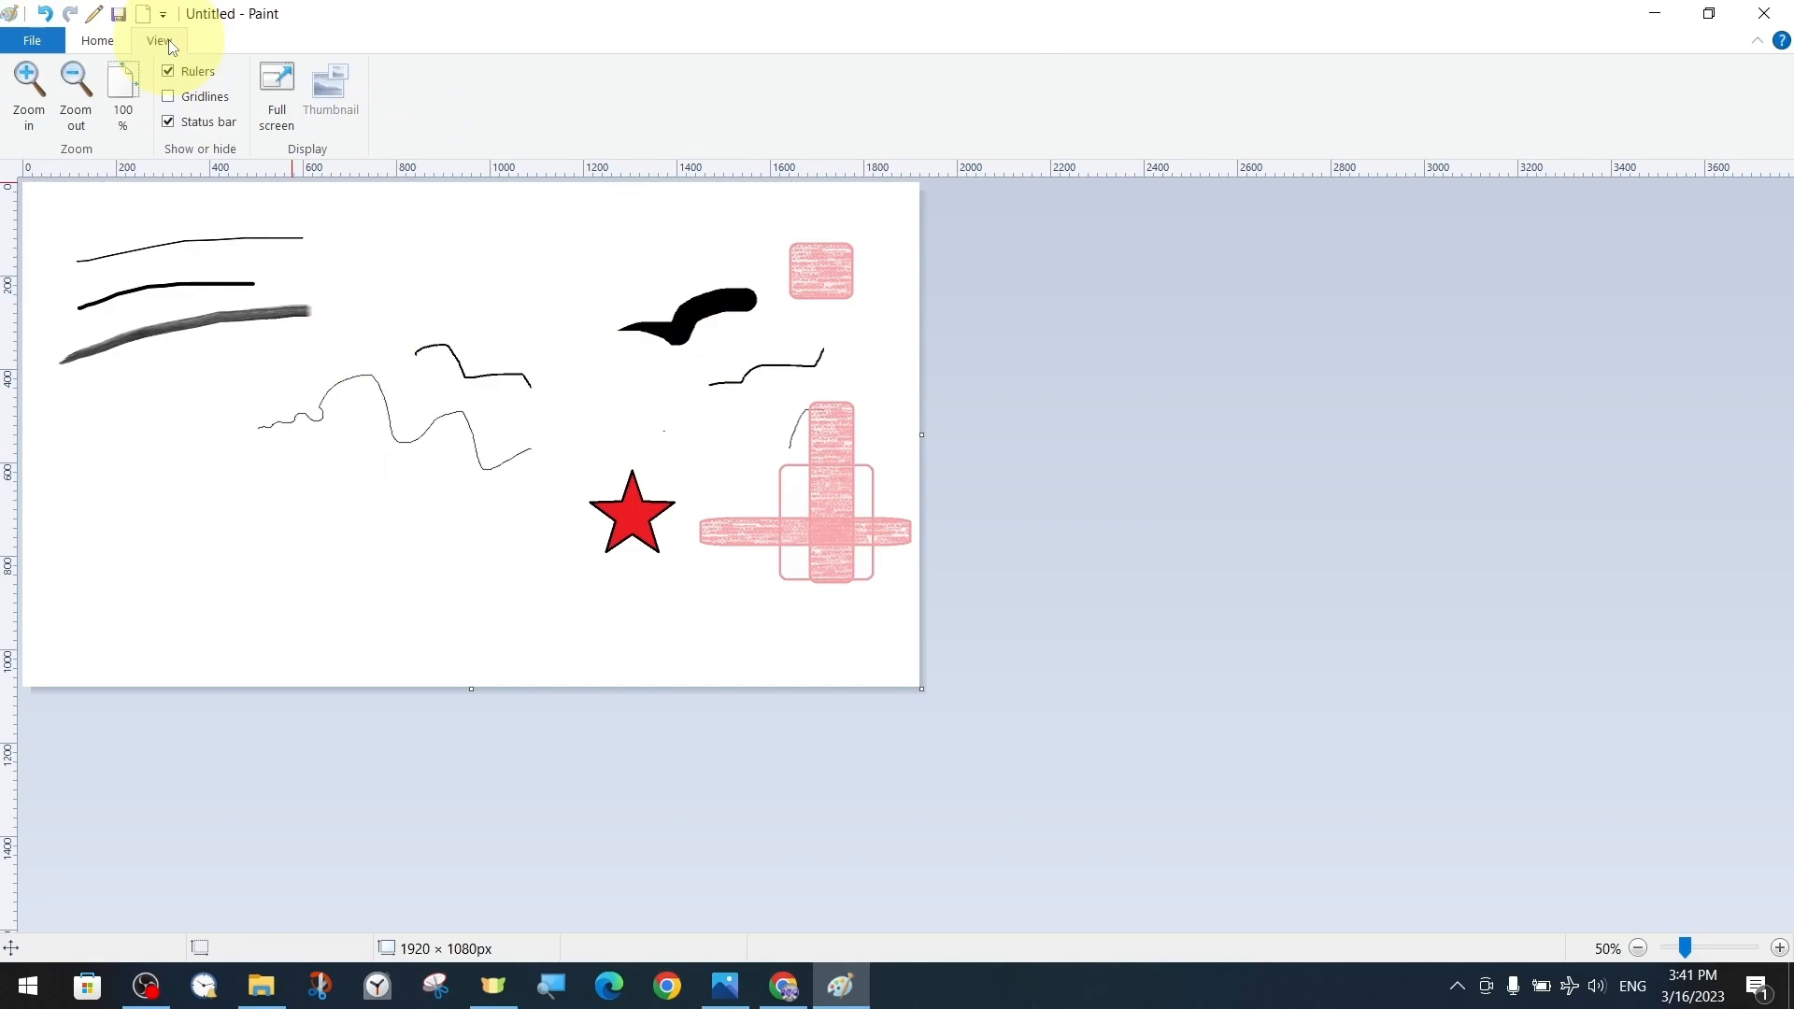
{"action": "left_click", "coordinate": [264, 82]}
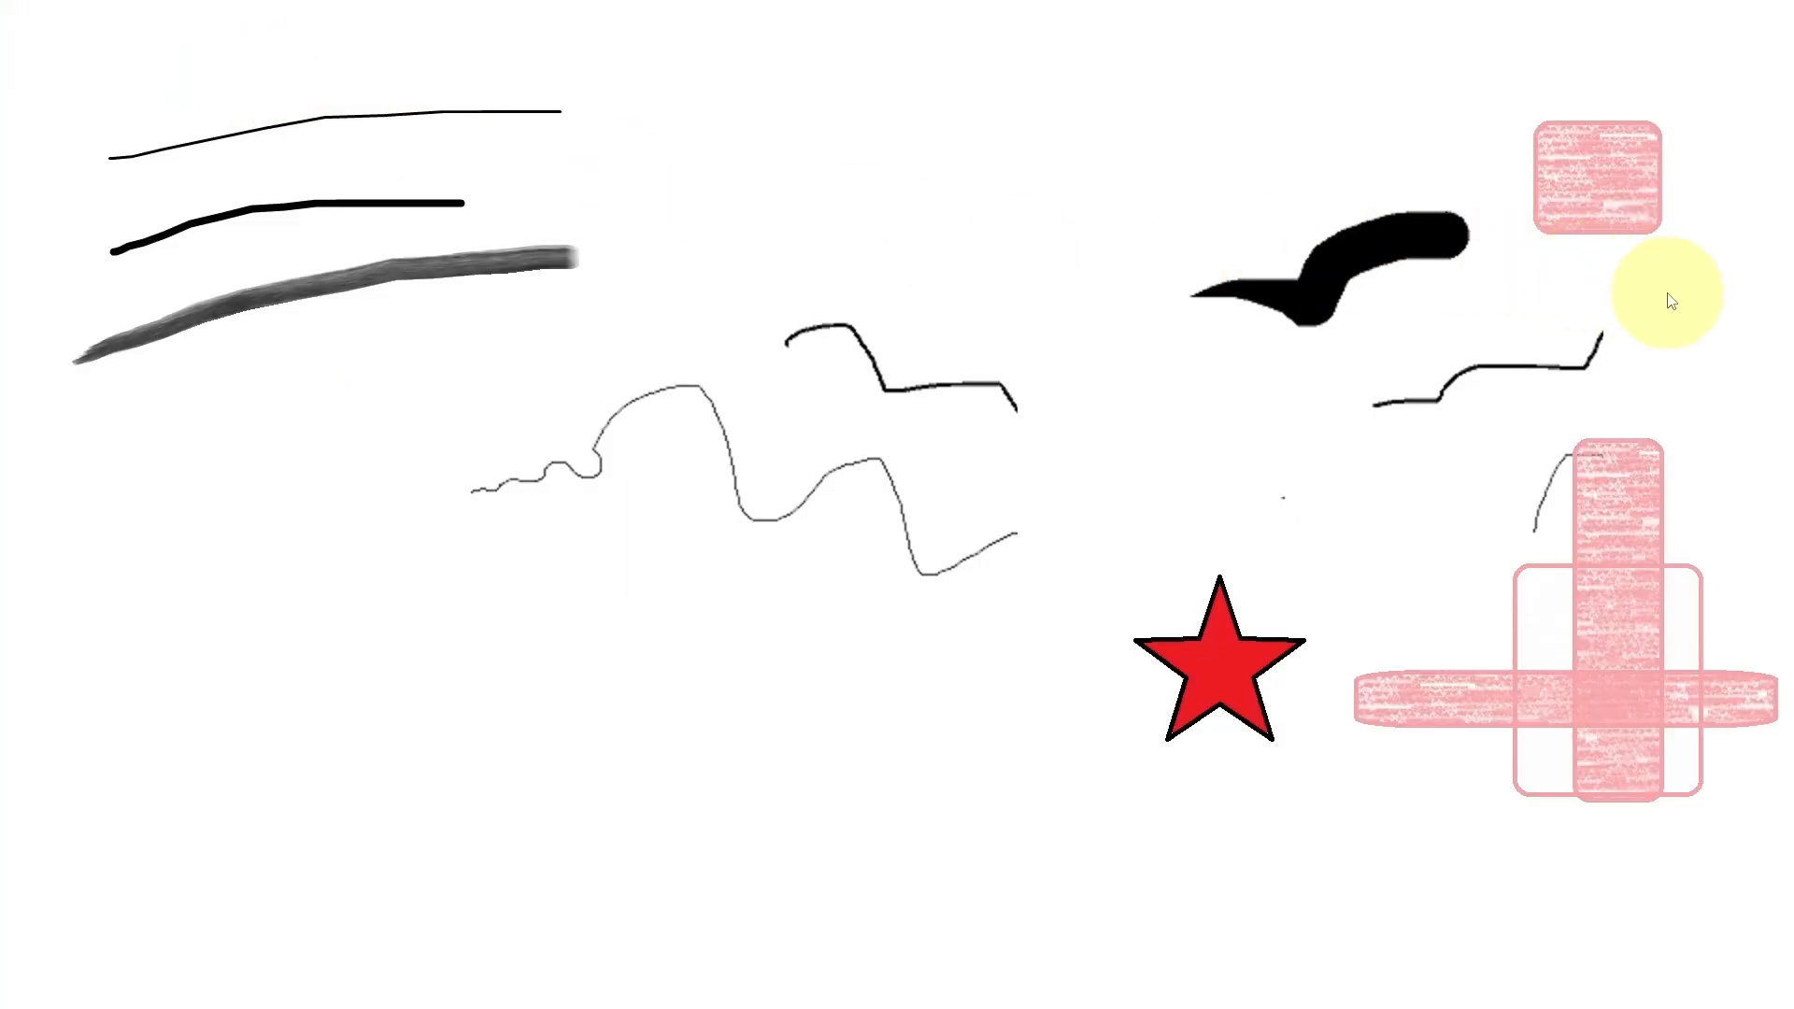
{"action": "left_click", "coordinate": [1589, 294]}
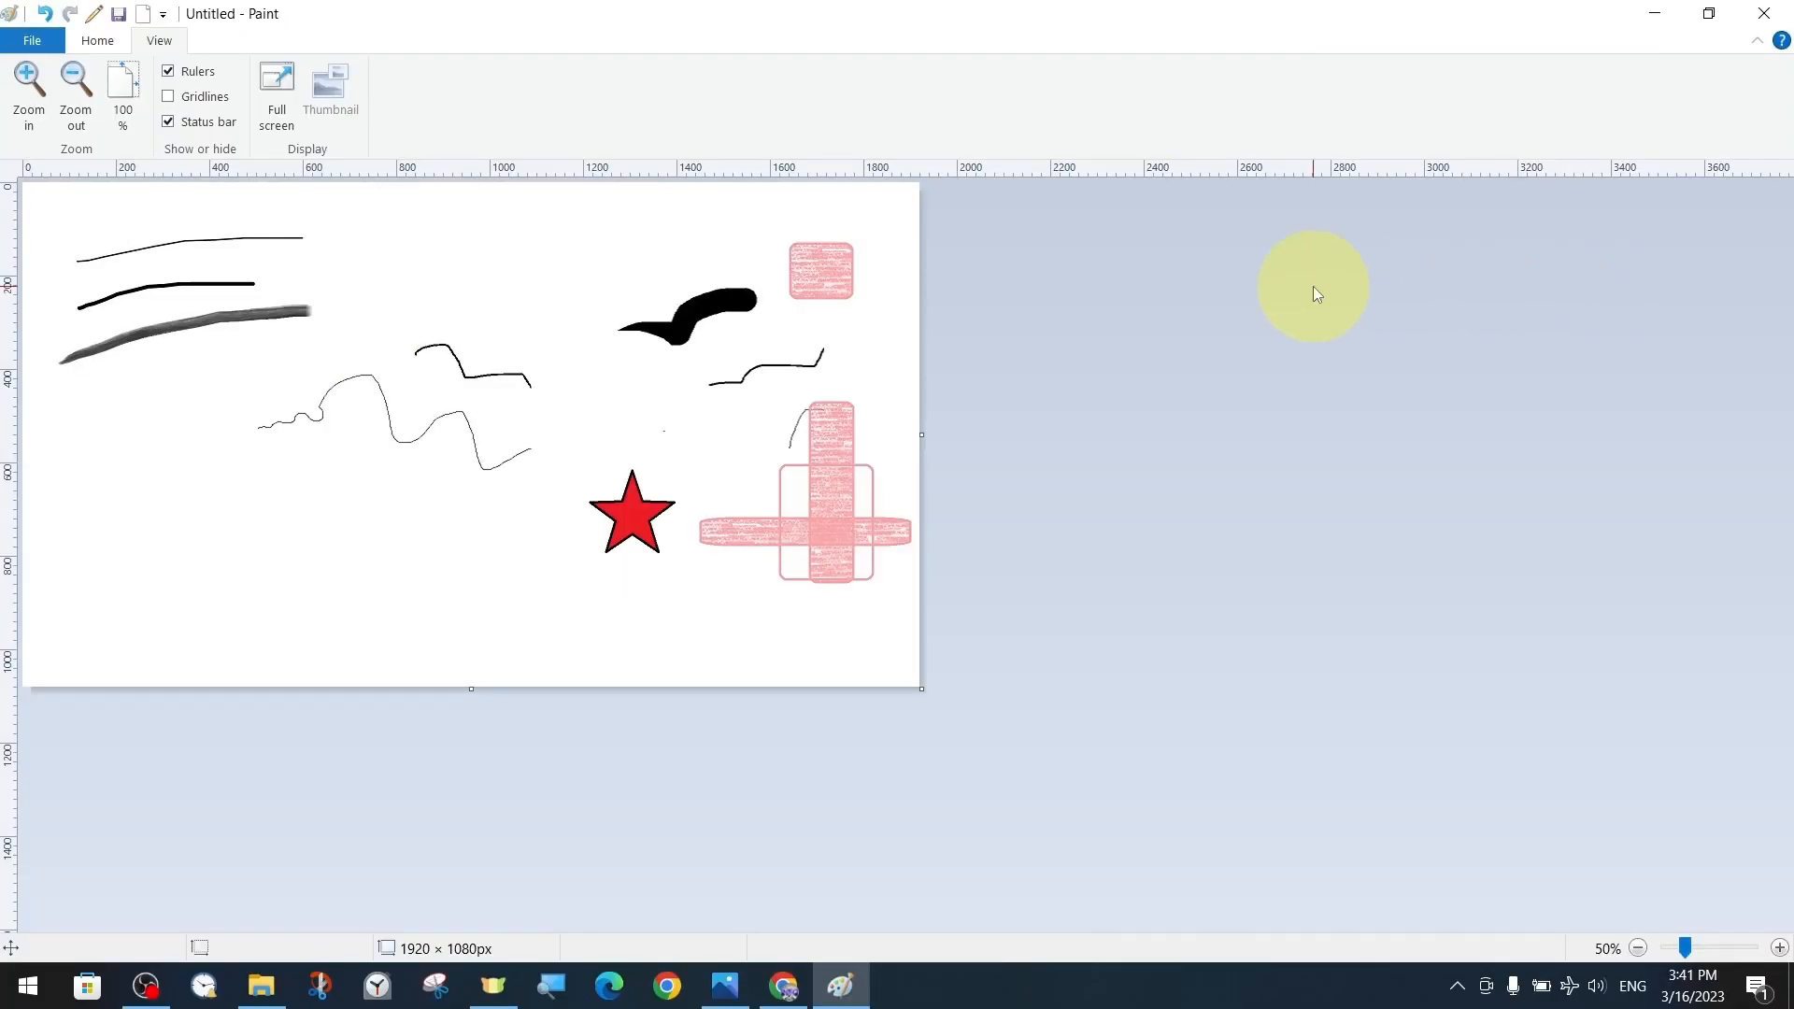
{"action": "left_click", "coordinate": [127, 43]}
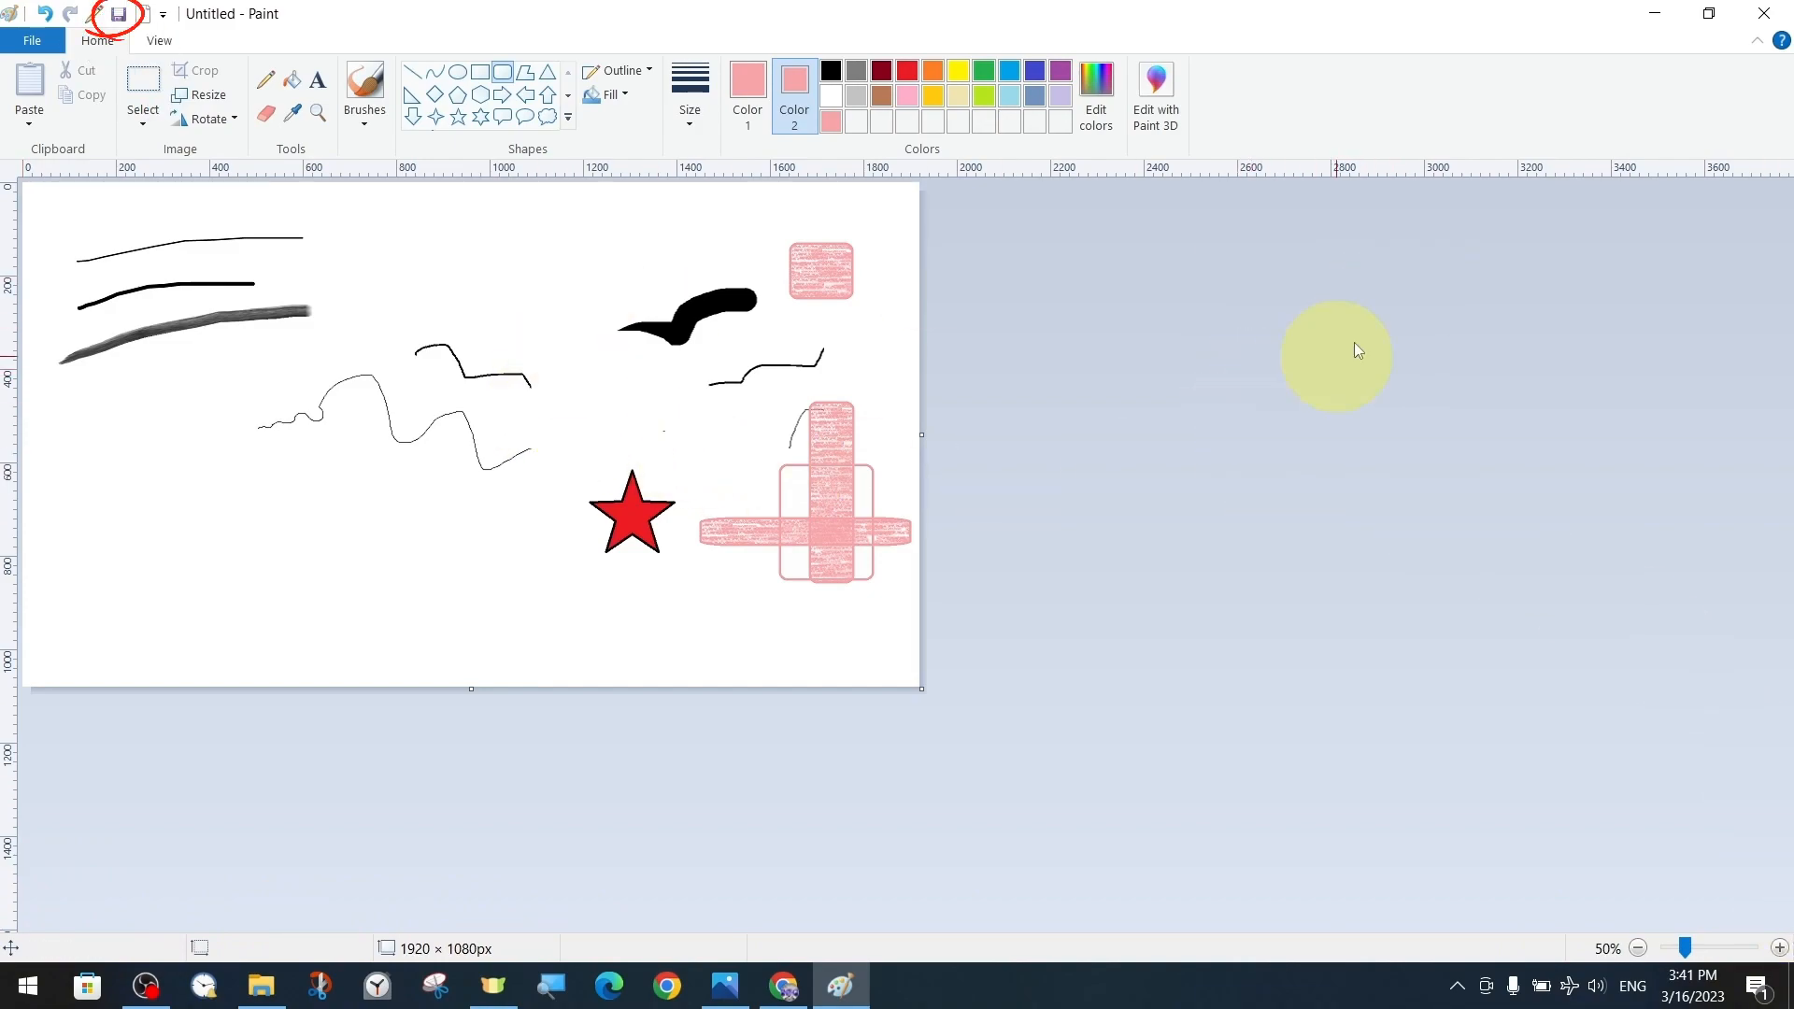
Step: Close the picture, saving it to the Desktop as a PNG file named "New Paint V1"
{"action": "left_click", "coordinate": [1764, 13]}
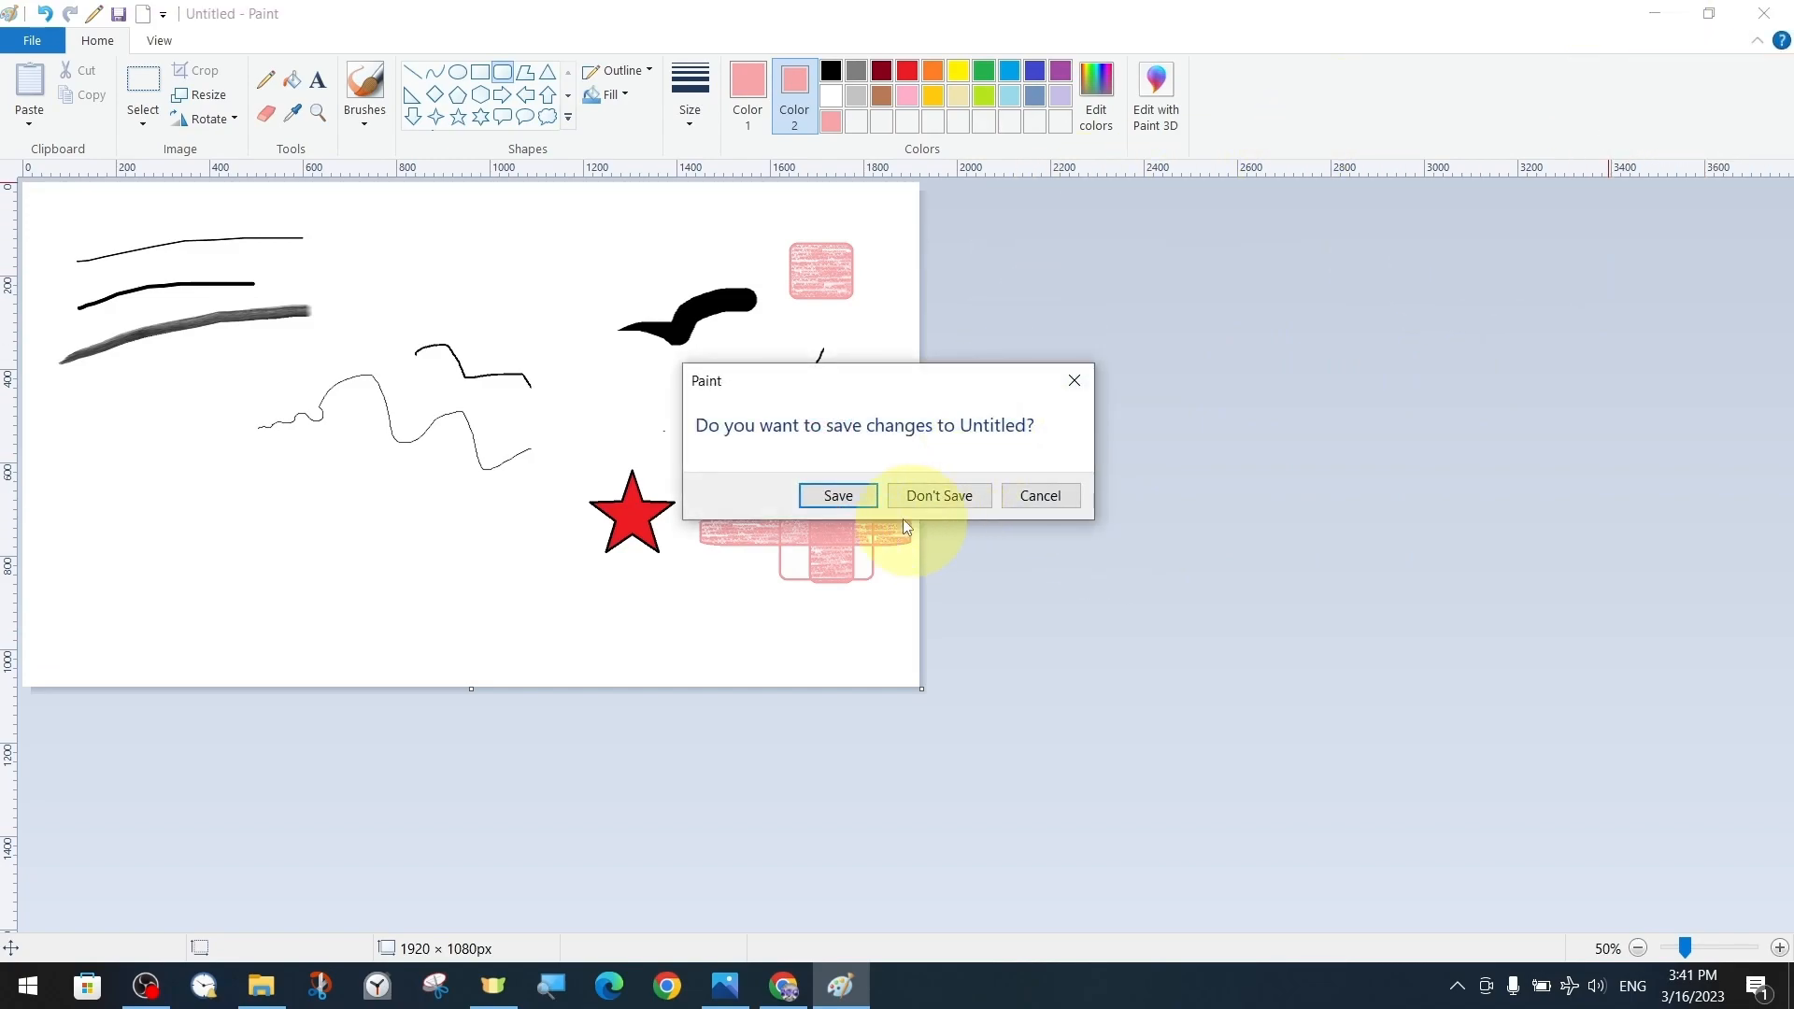
{"action": "left_click", "coordinate": [854, 495]}
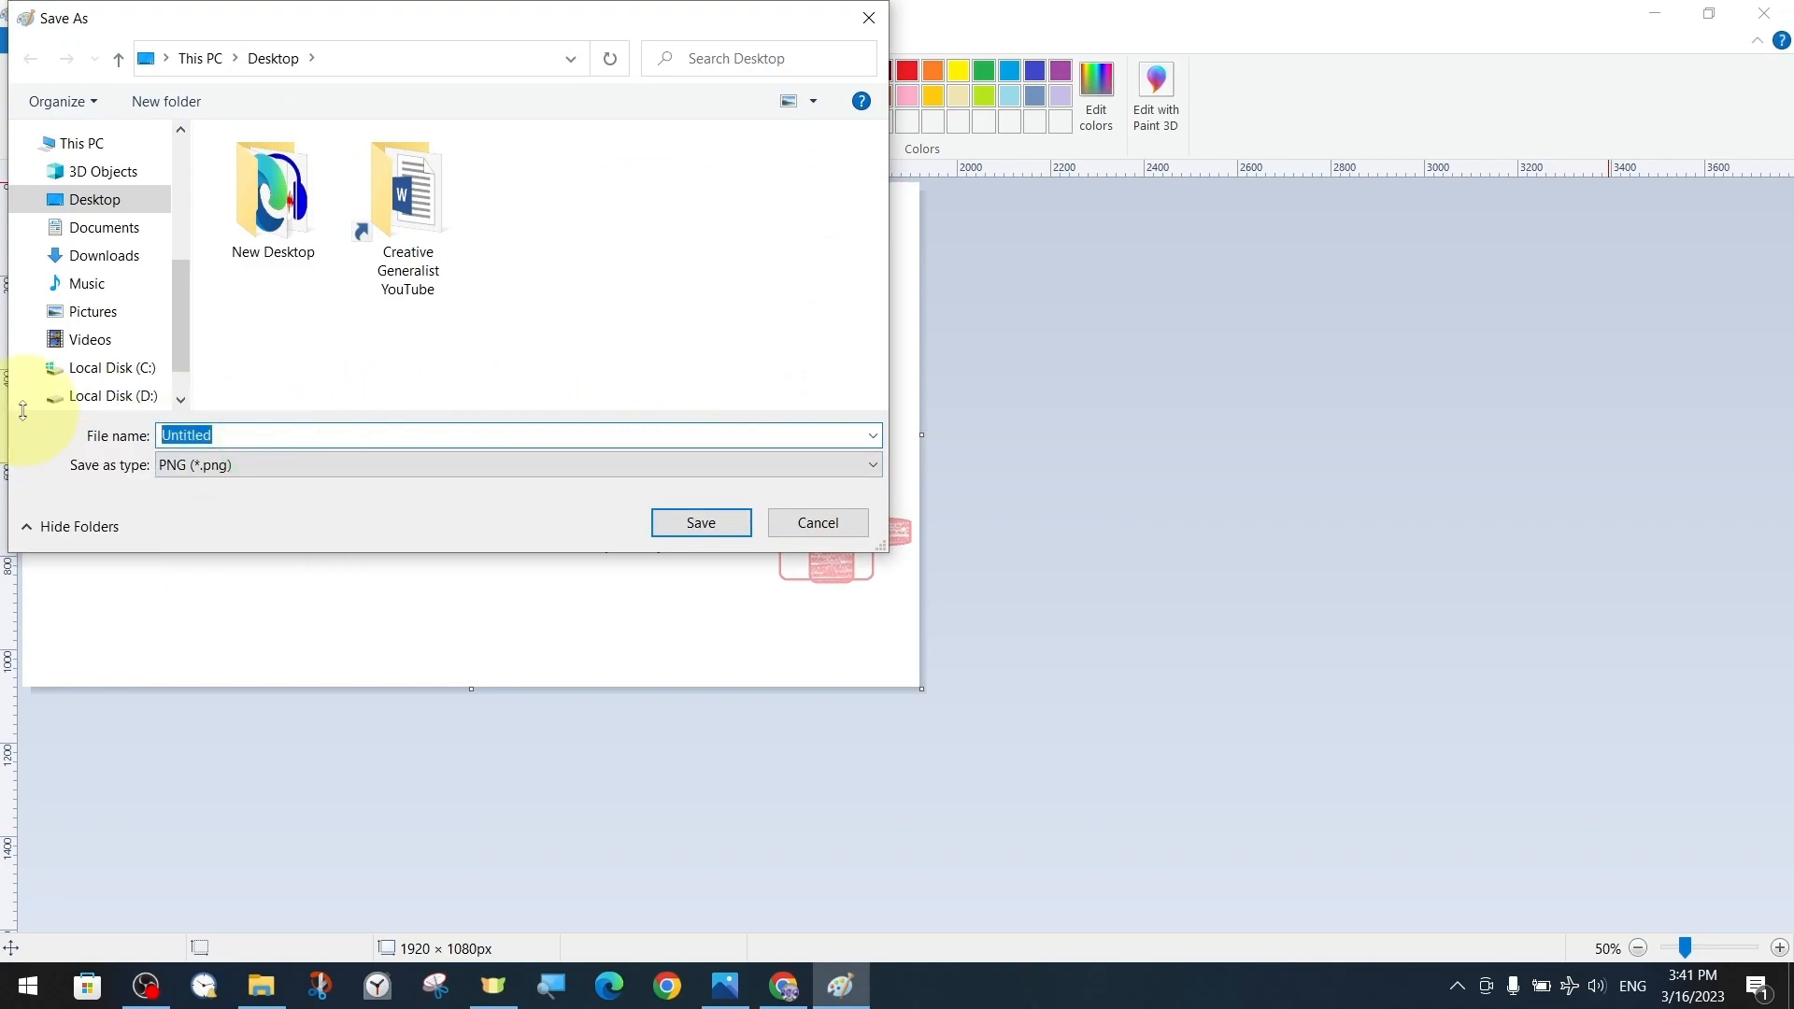
{"action": "type", "text": "Ne"}
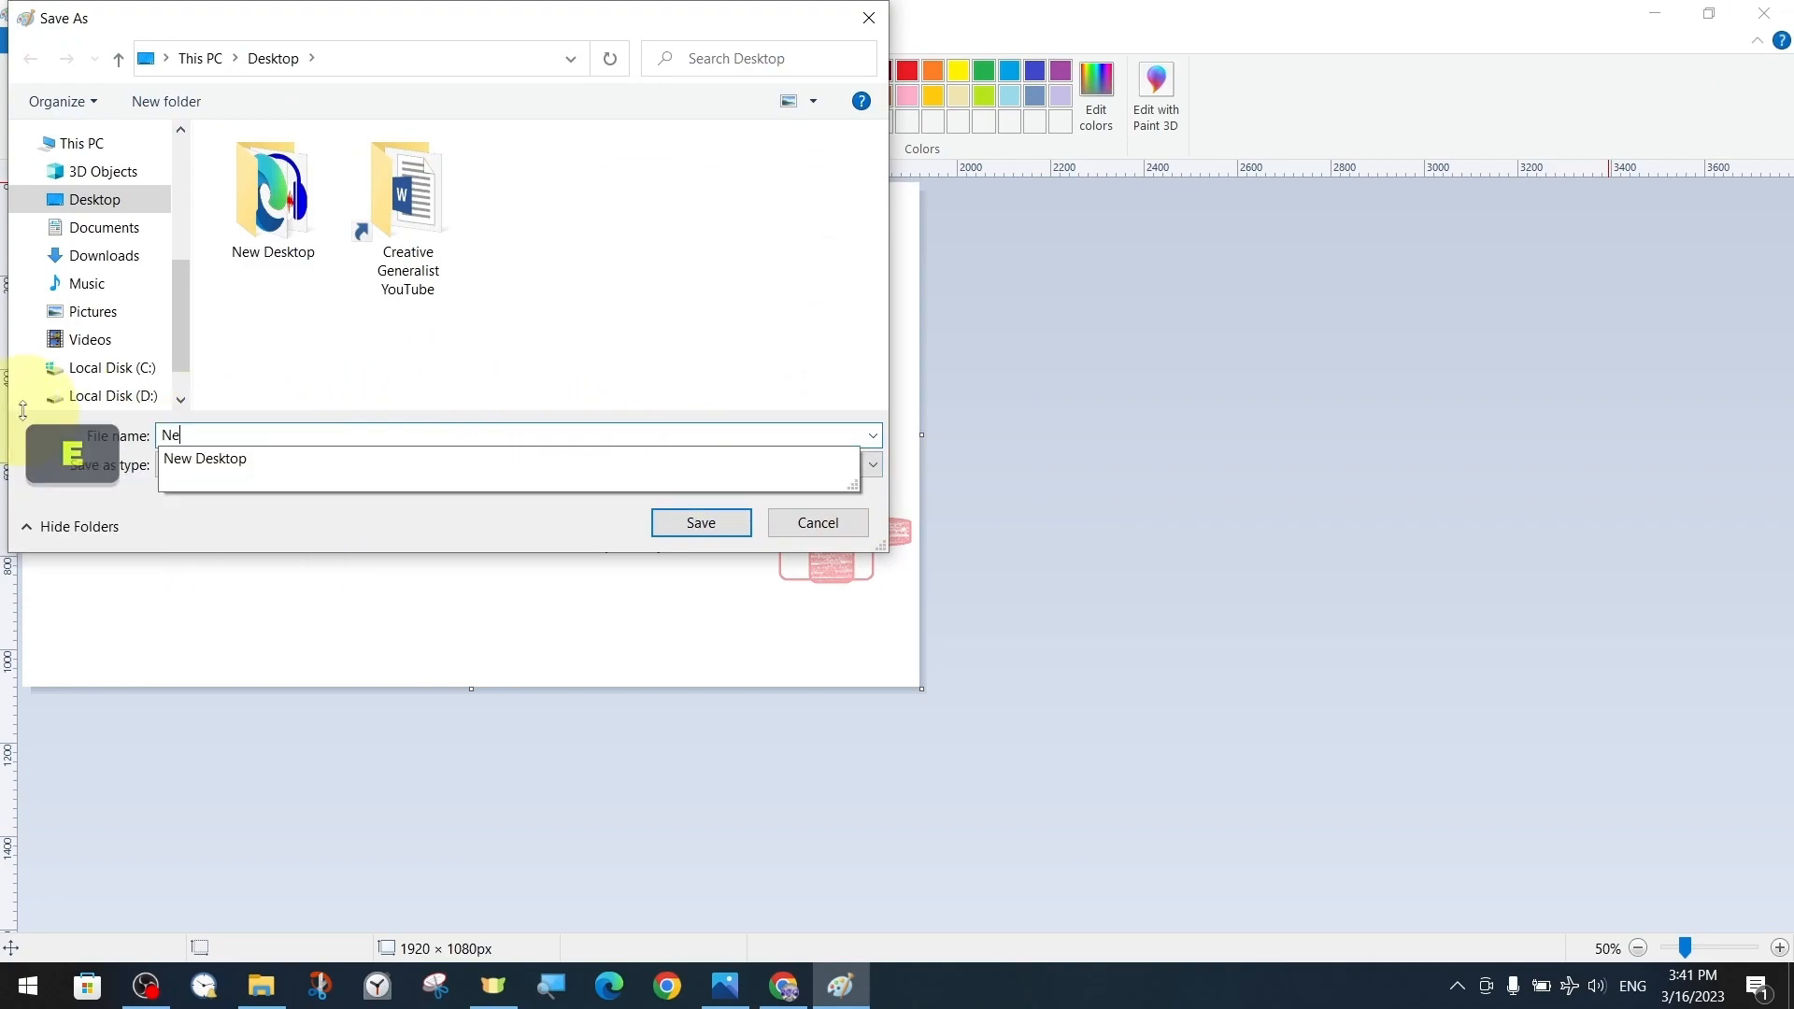
{"action": "type", "text": "w "}
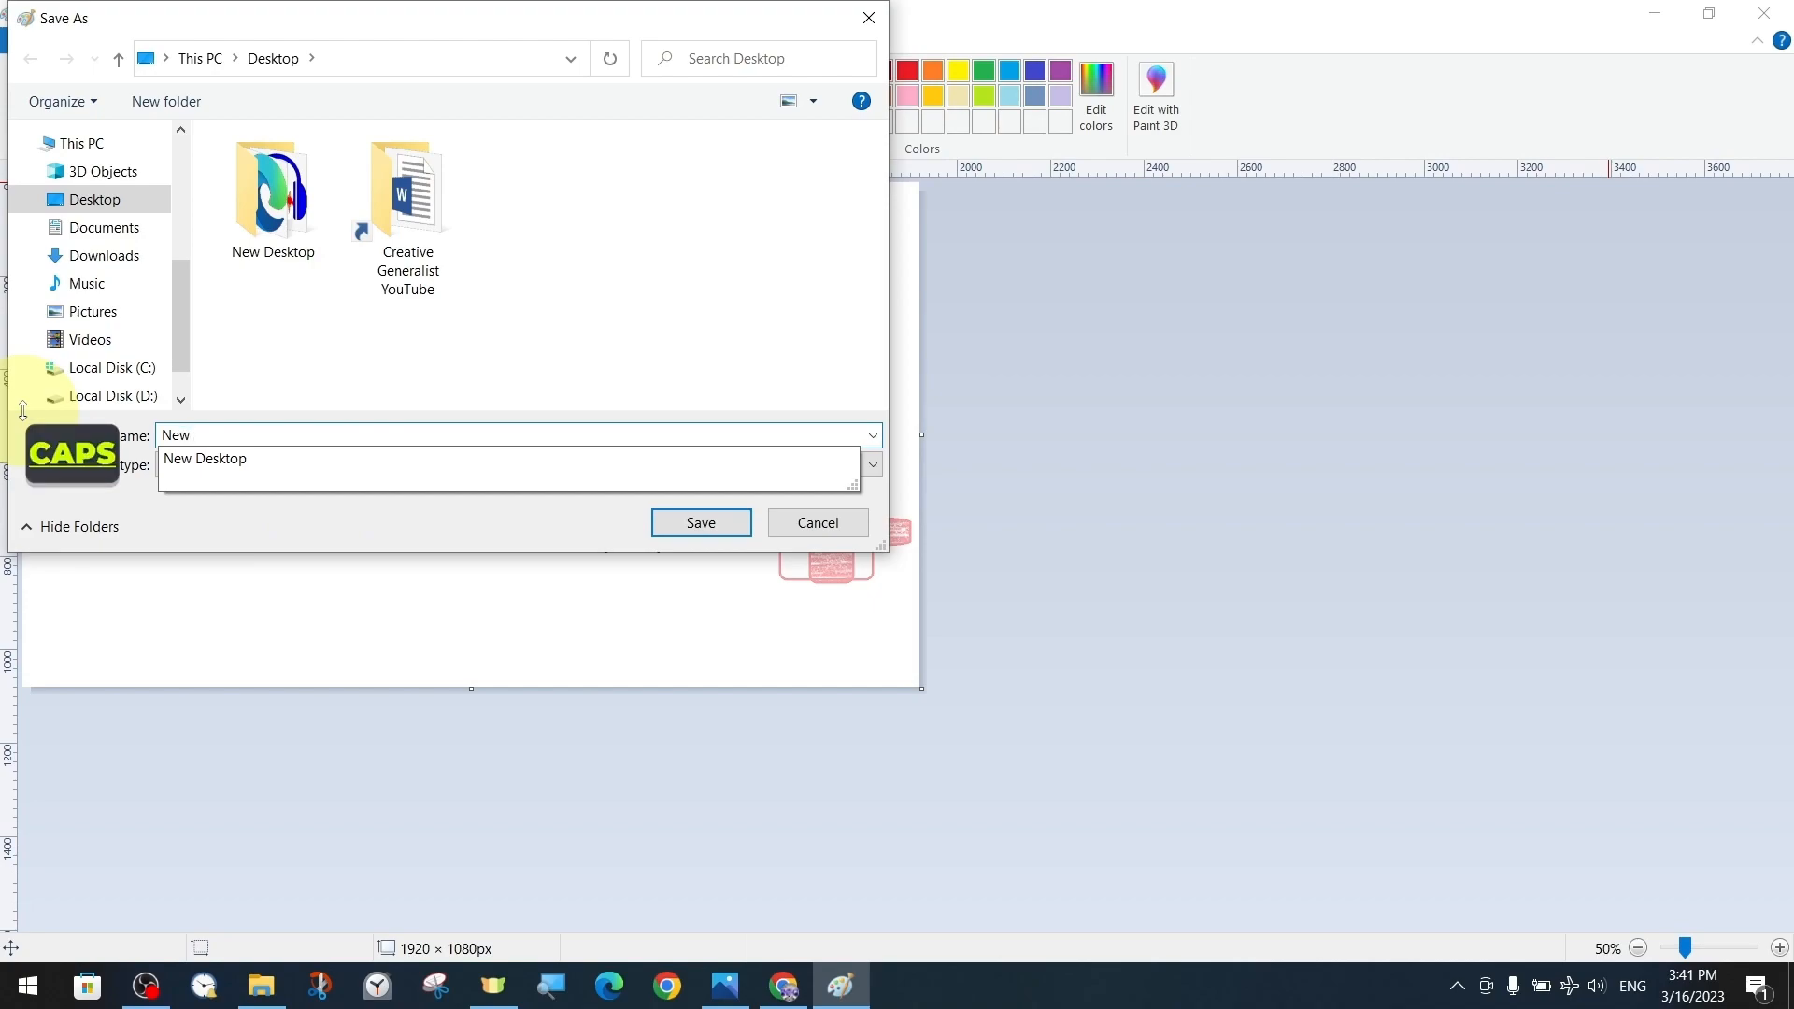
{"action": "type", "text": "Pa"}
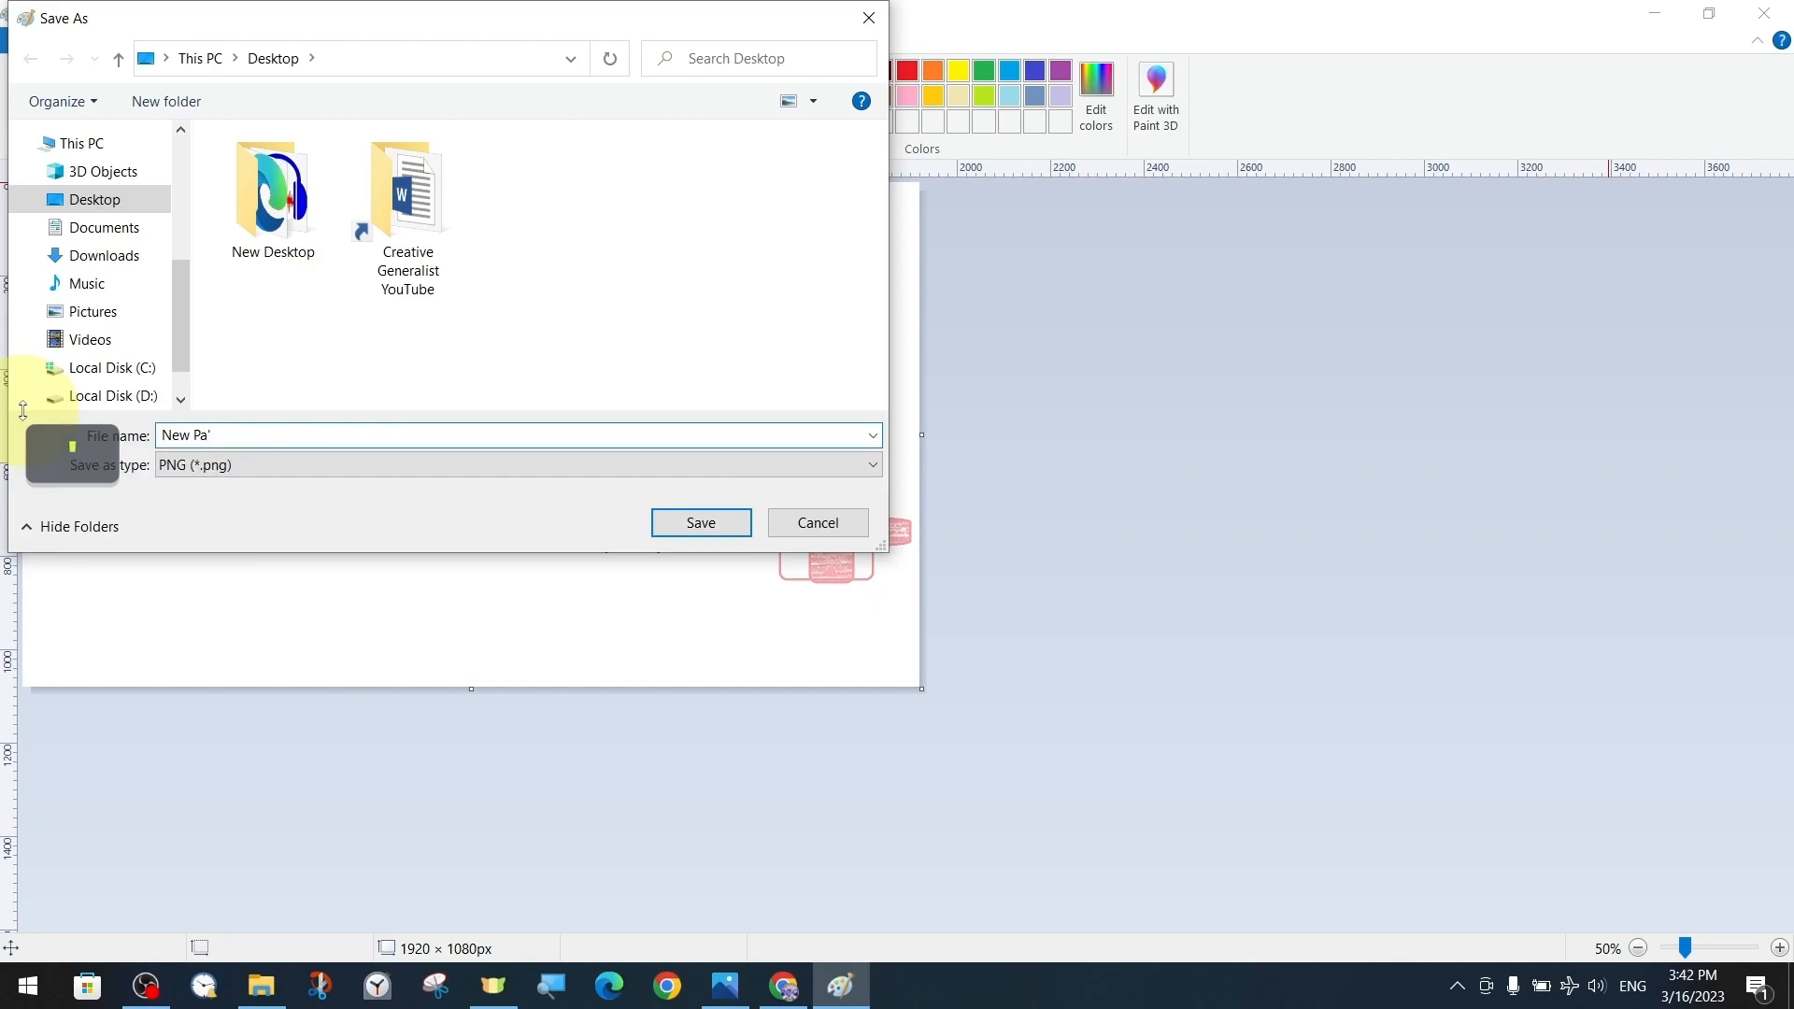
{"action": "type", "text": "int V1"}
{"action": "key", "text": "Return"}
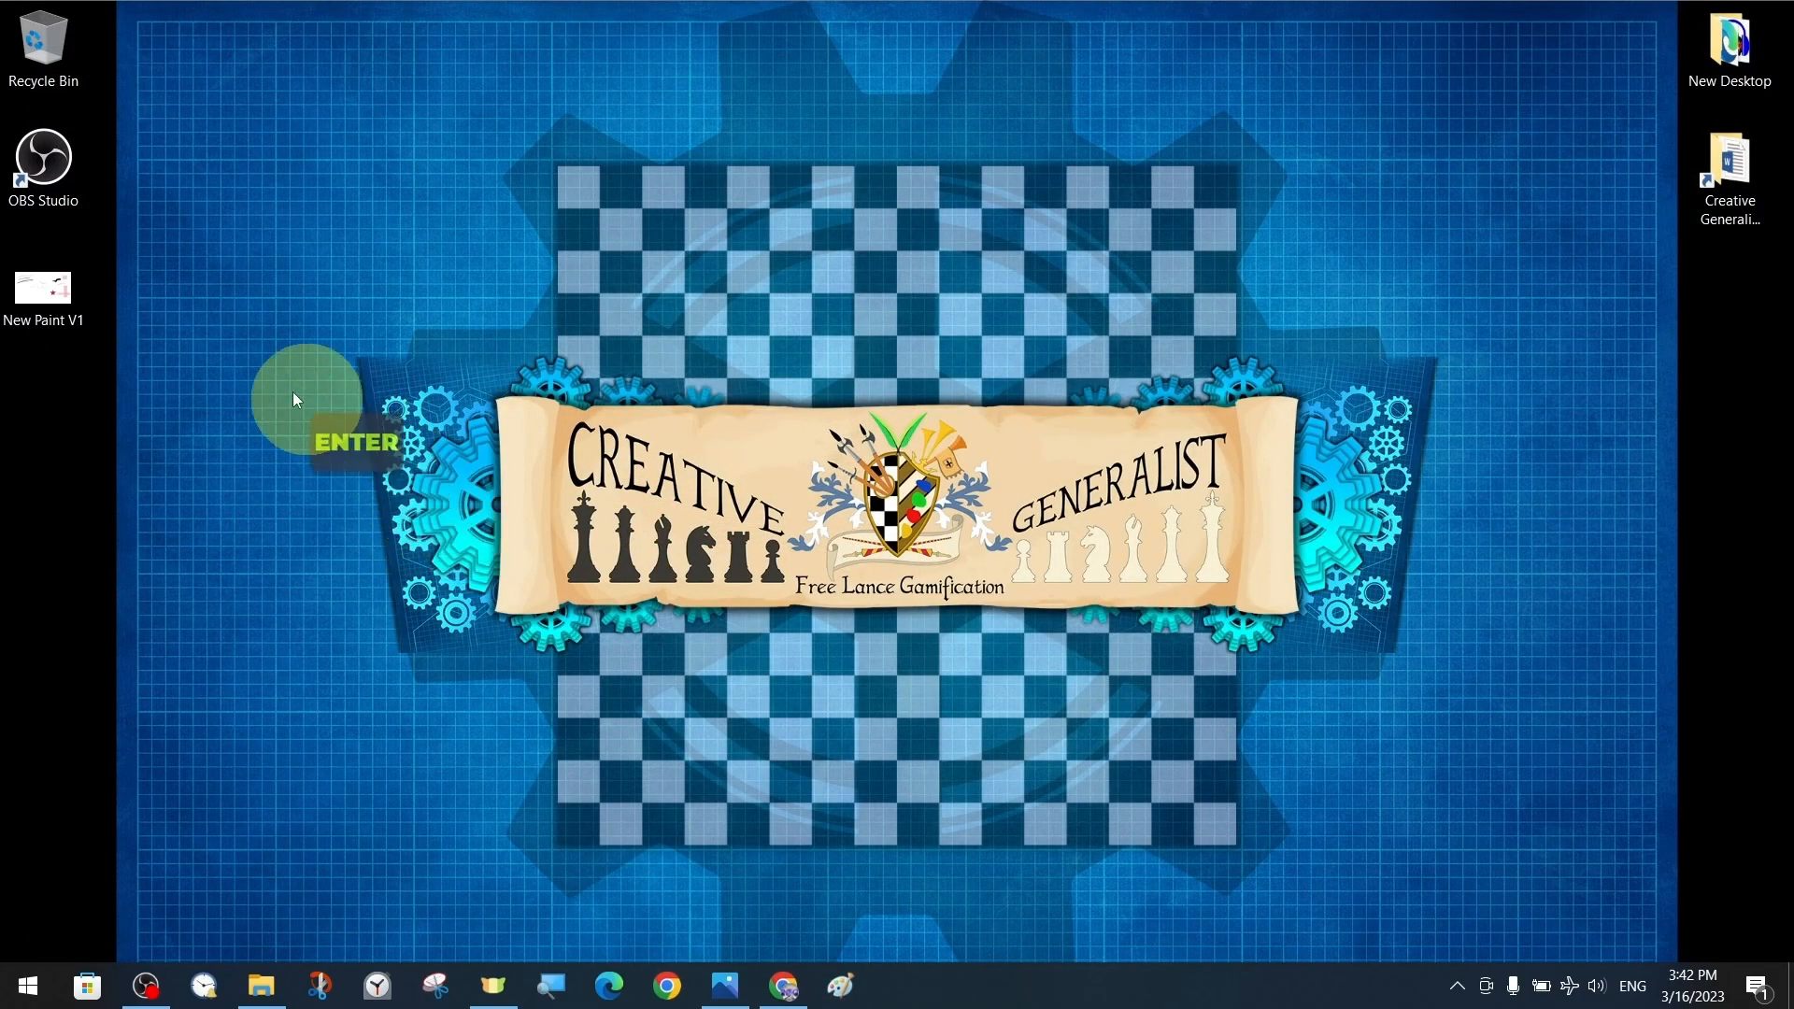
Step: Open the saved New Paint V1 image from the desktop to check it, and close the image viewer
{"action": "double_click", "coordinate": [56, 305]}
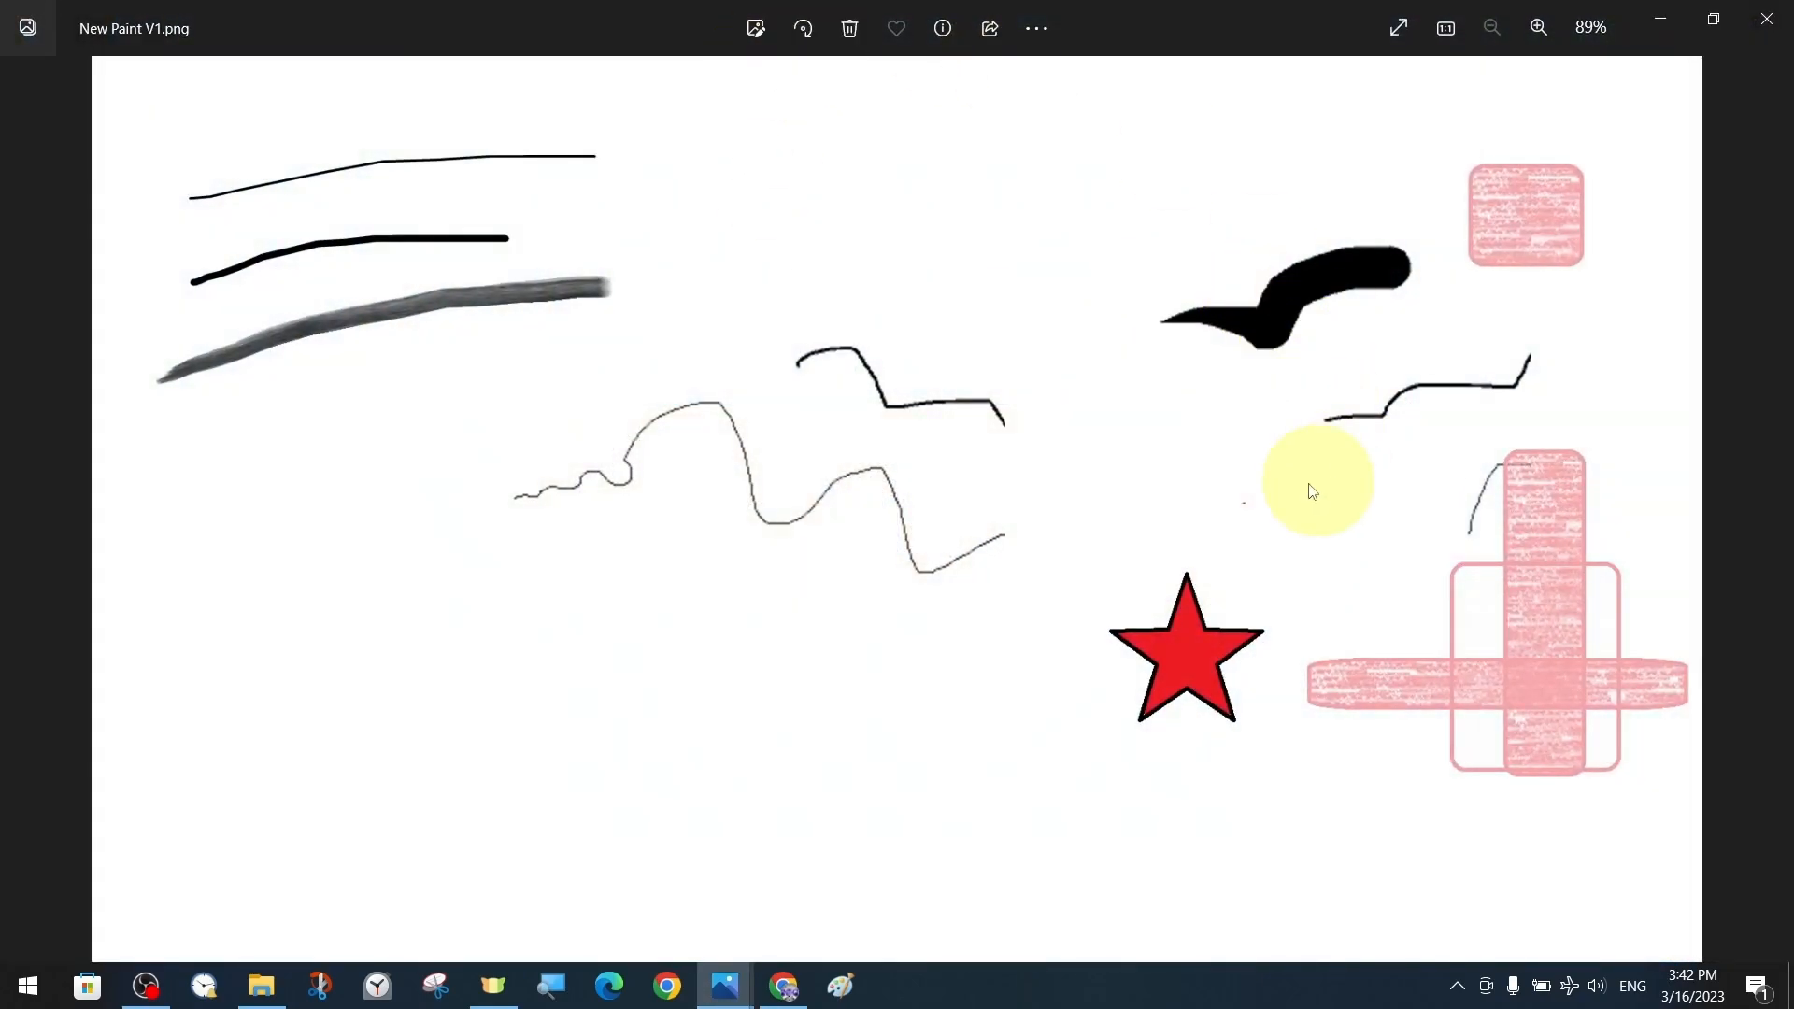
{"action": "left_click", "coordinate": [1776, 21]}
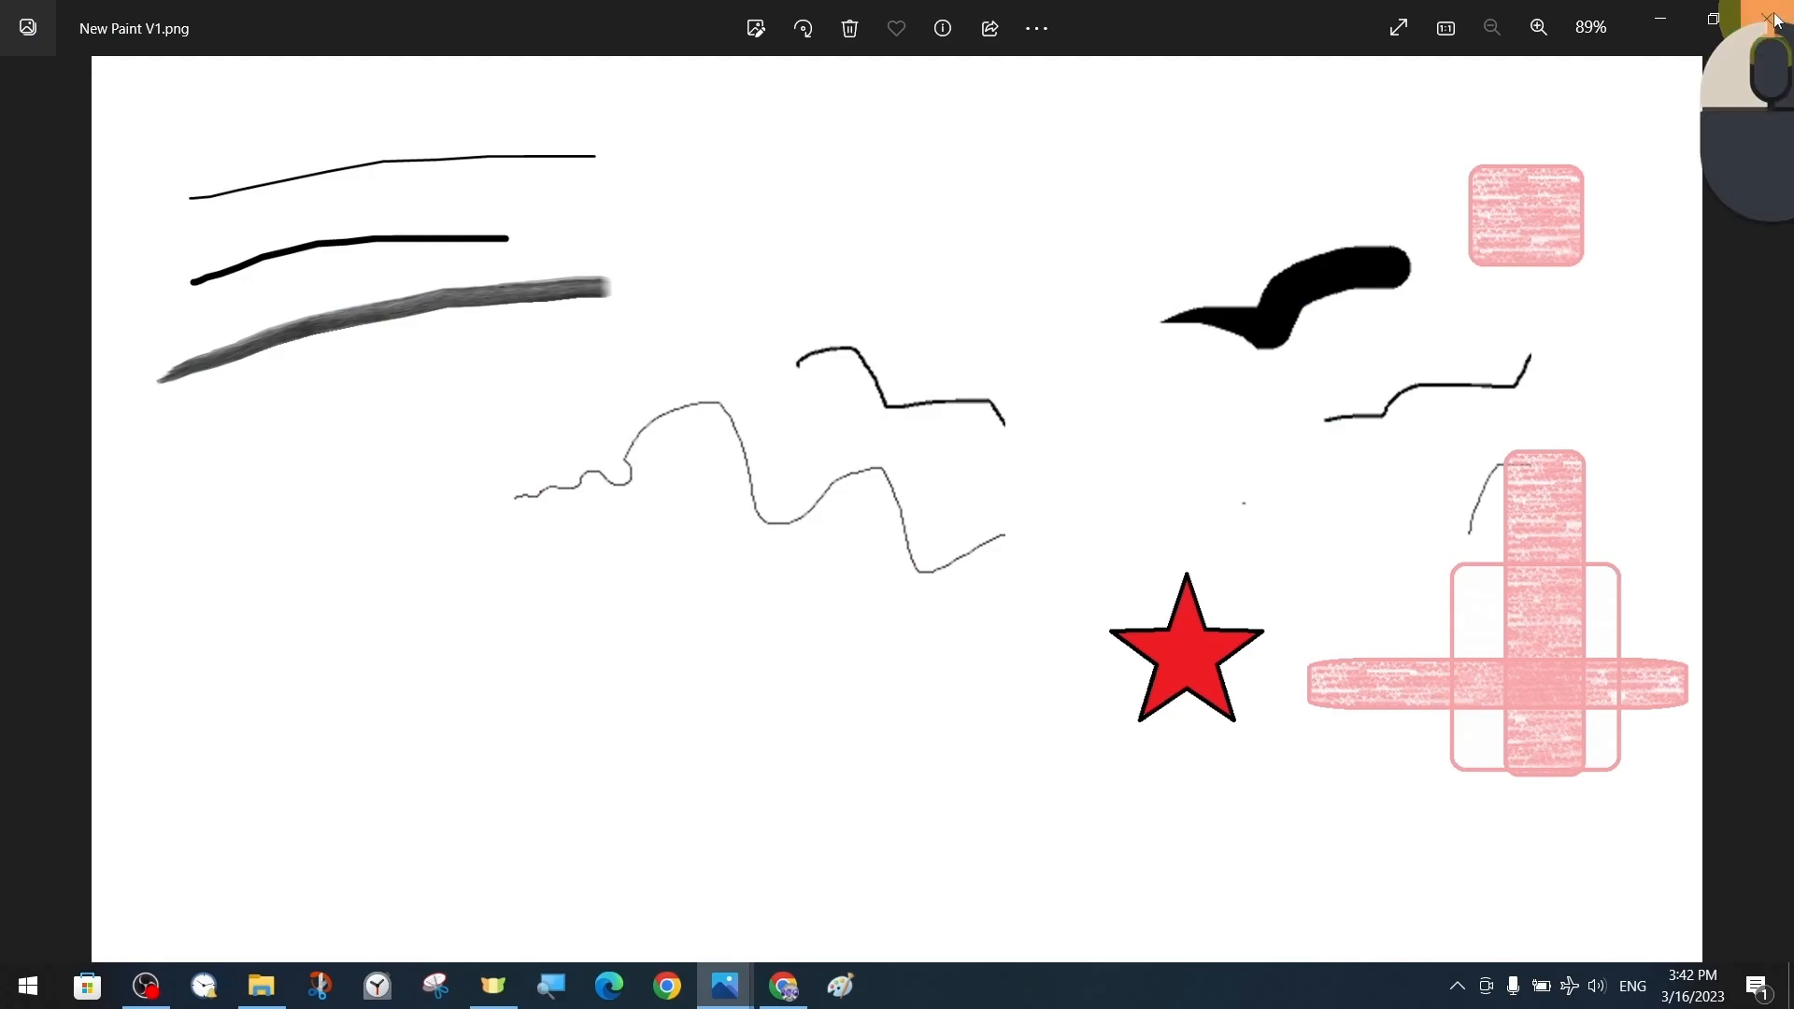
{"action": "left_click", "coordinate": [1775, 21]}
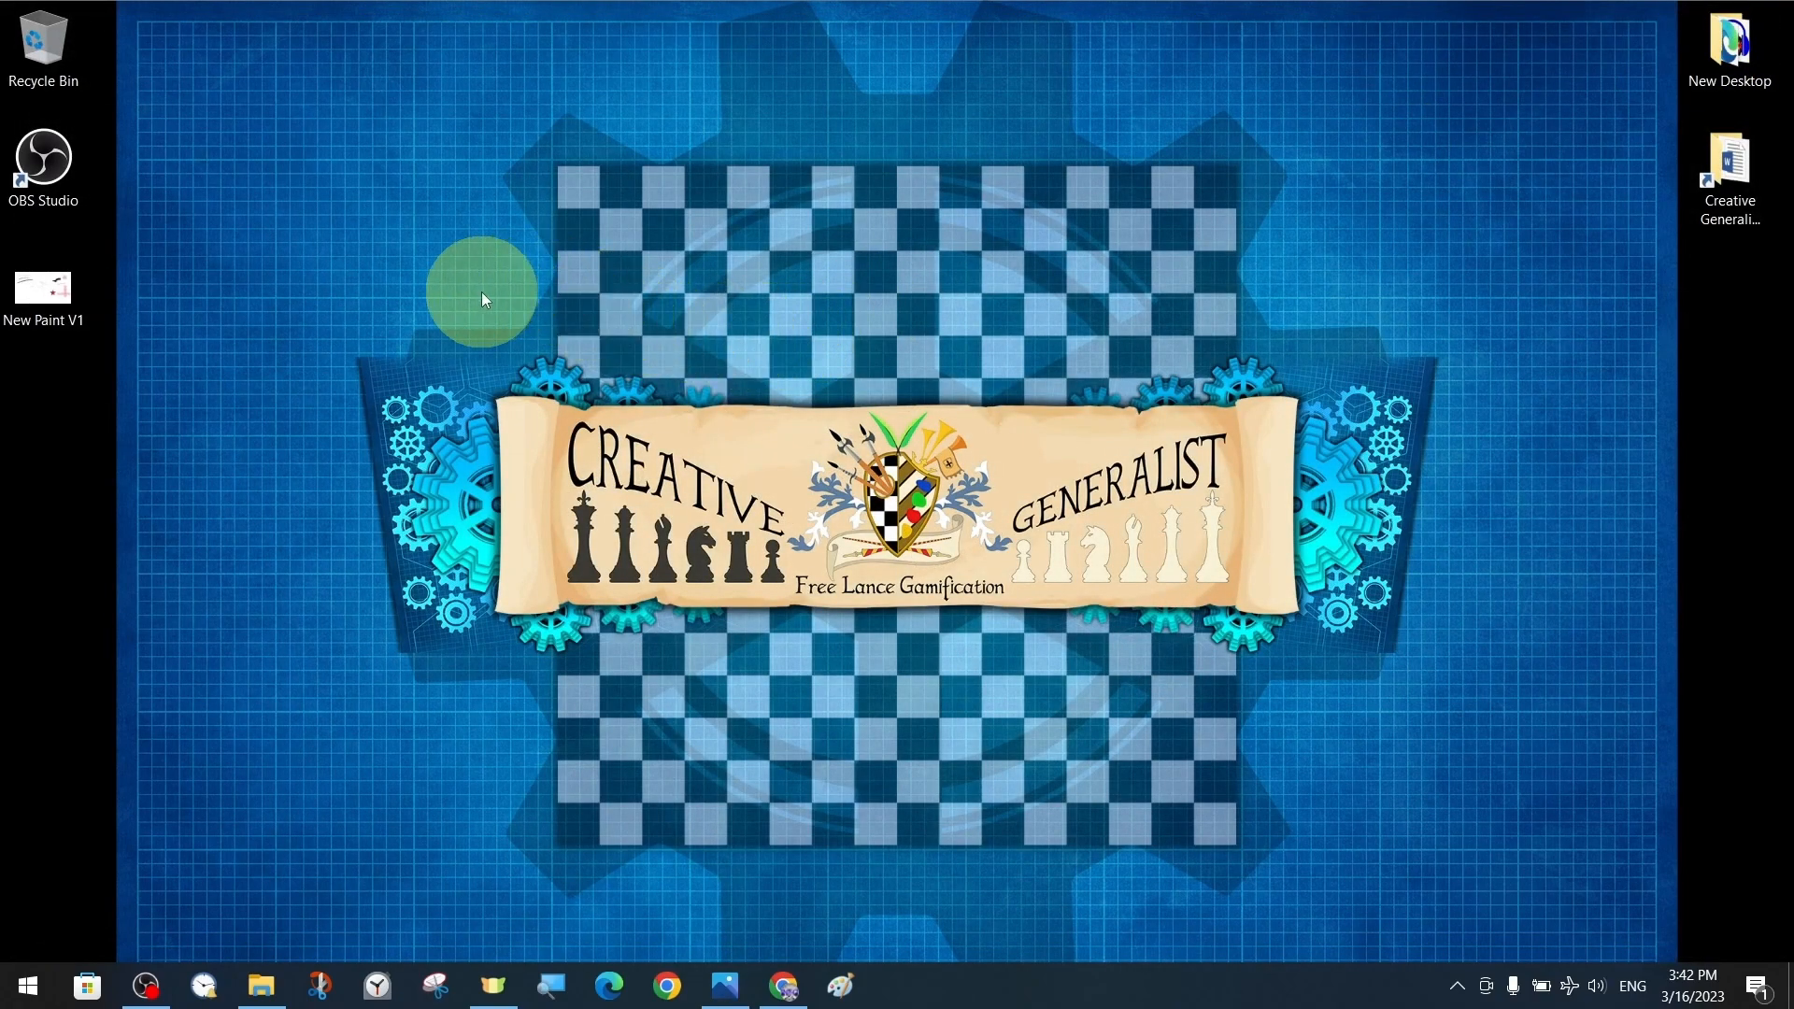